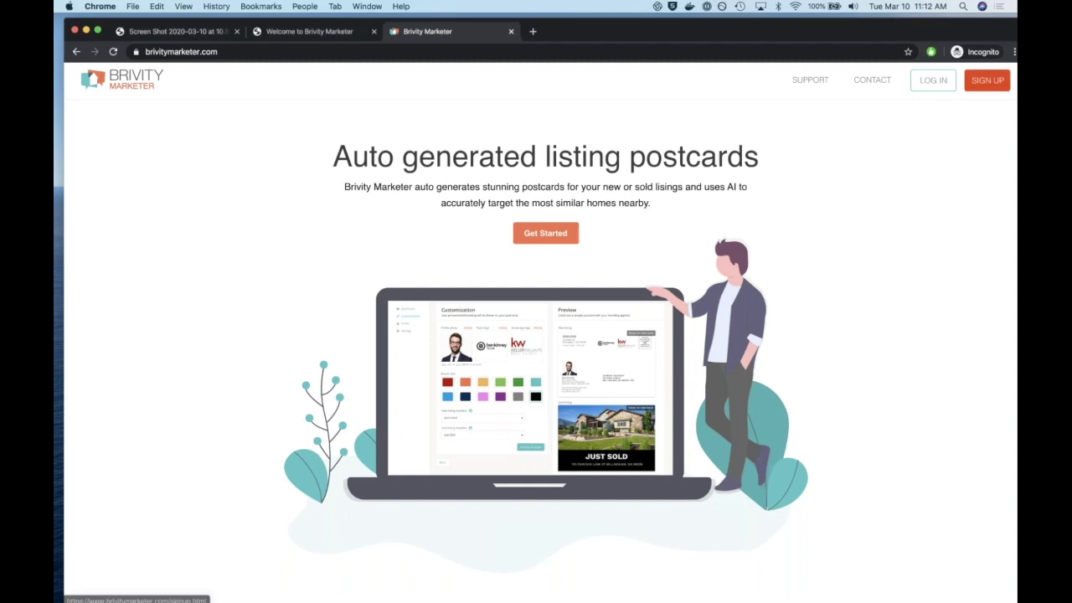
# Open the sign-up form for existing Brivity customers and view the screenshot of the verification email.
pyautogui.click(988, 80)
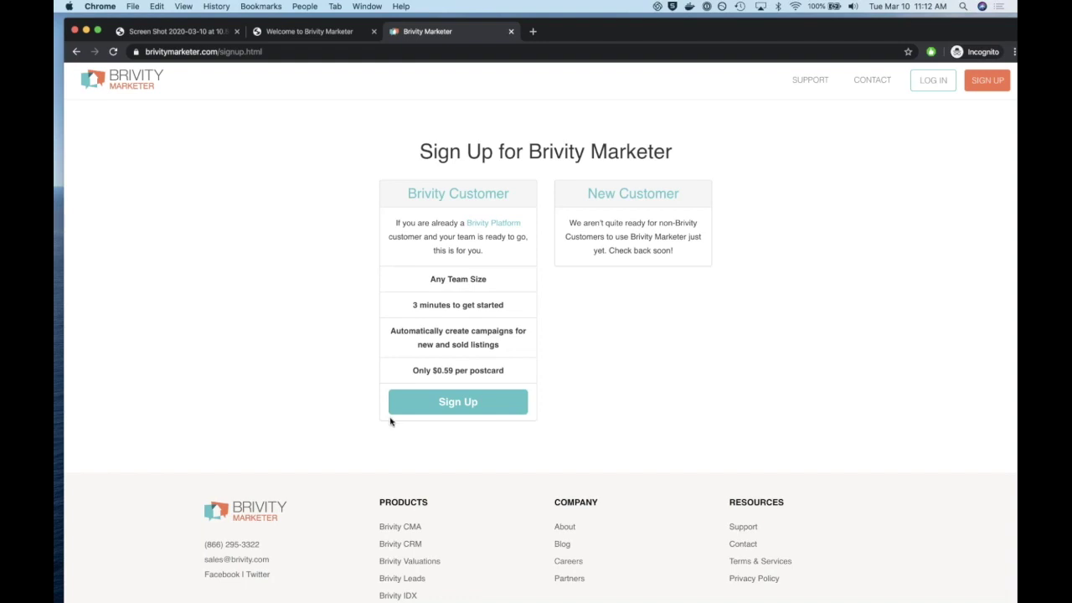
pyautogui.click(471, 403)
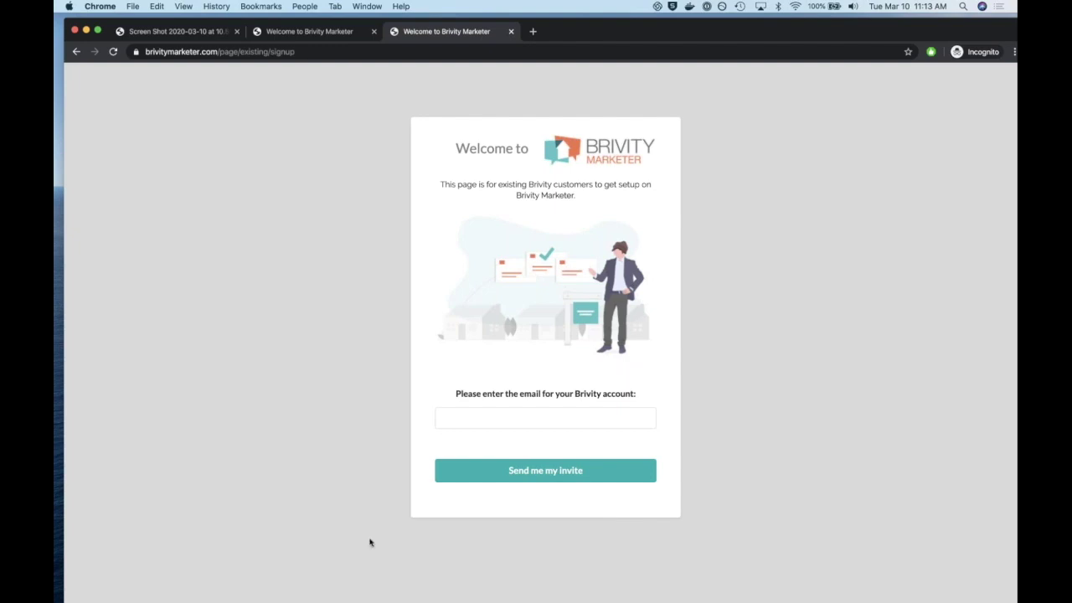
pyautogui.click(176, 34)
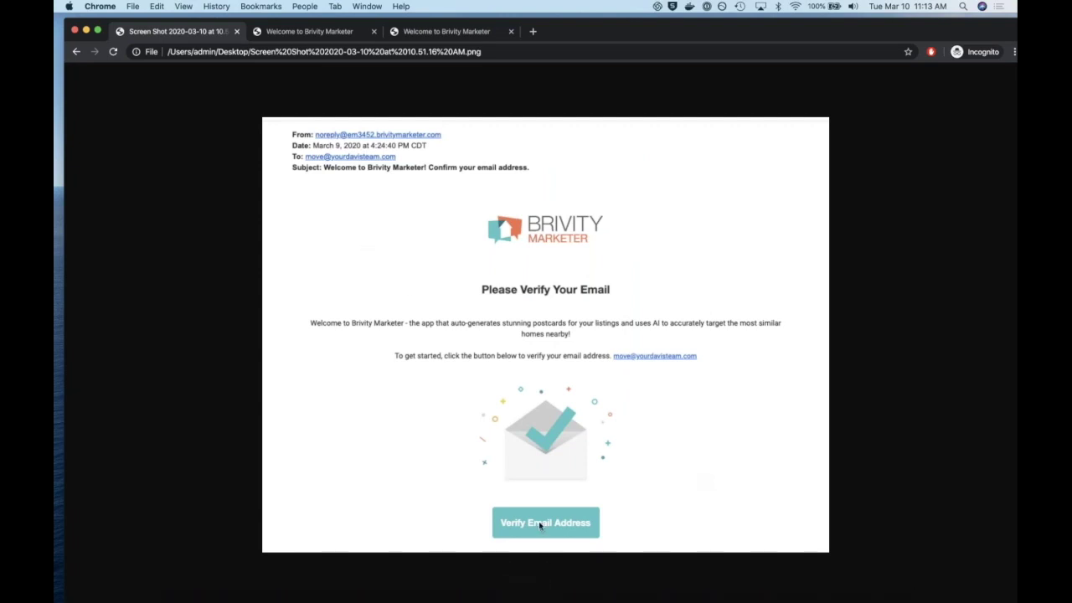
# Set the account password on the verified-email invite page, save it and continue to profile setup.
pyautogui.click(284, 36)
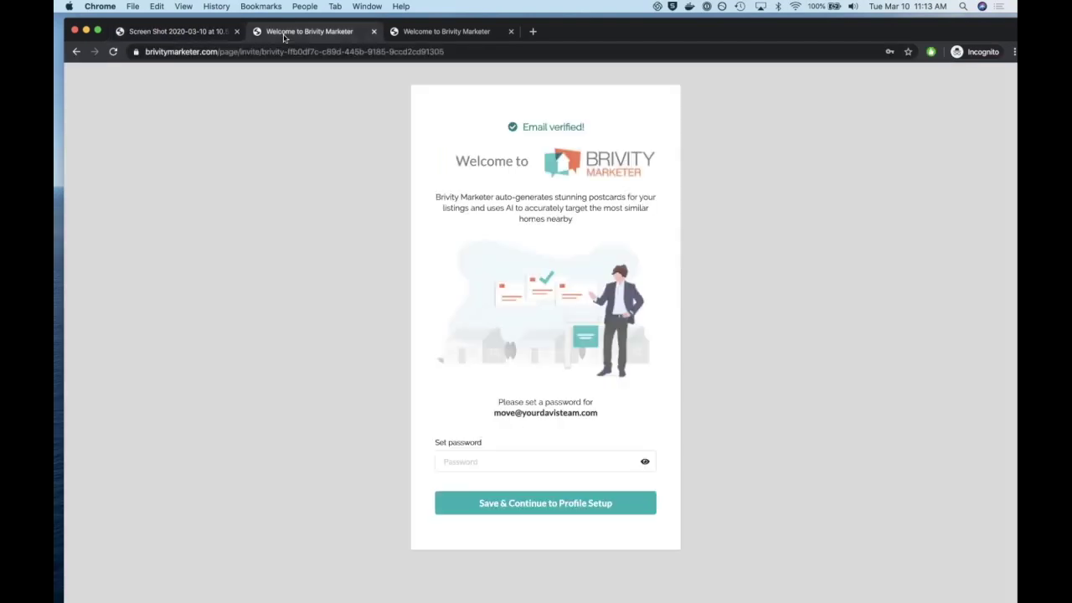
pyautogui.moveTo(493, 412); pyautogui.dragTo(601, 423)
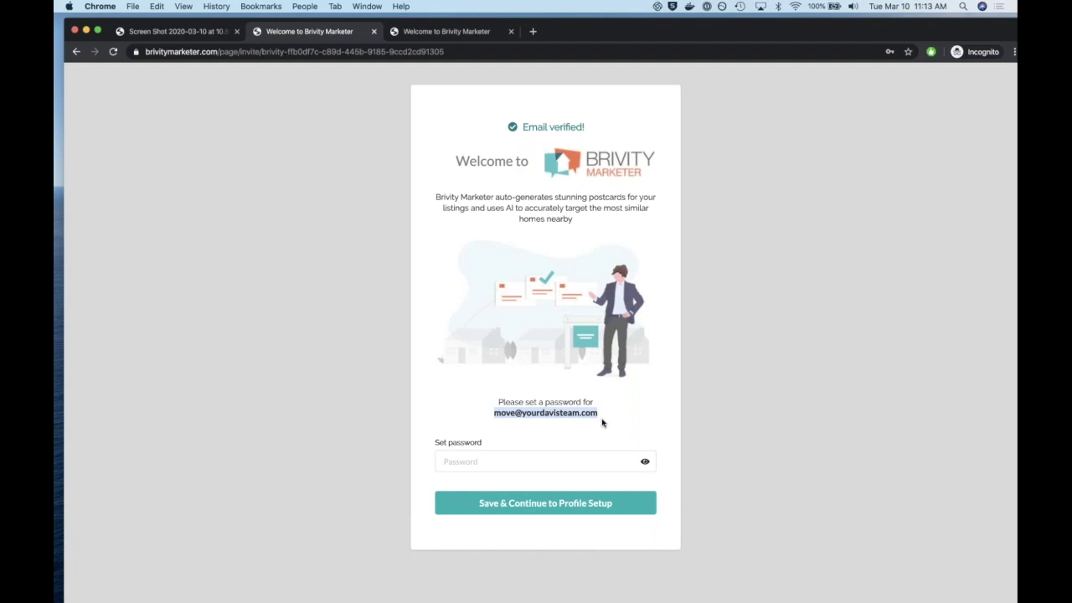
pyautogui.click(459, 462)
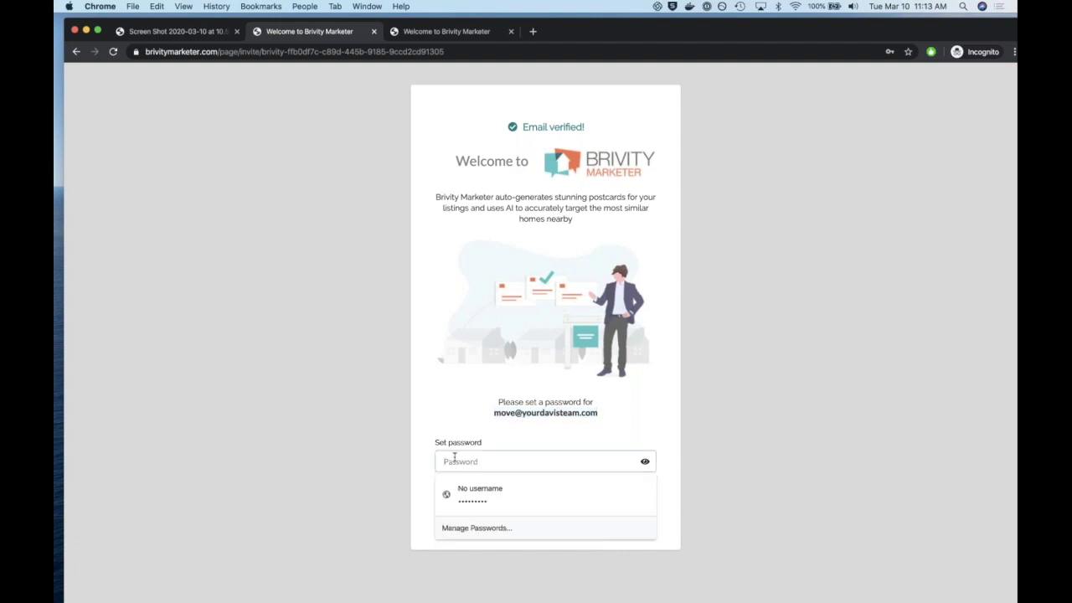
pyautogui.write('m*******')
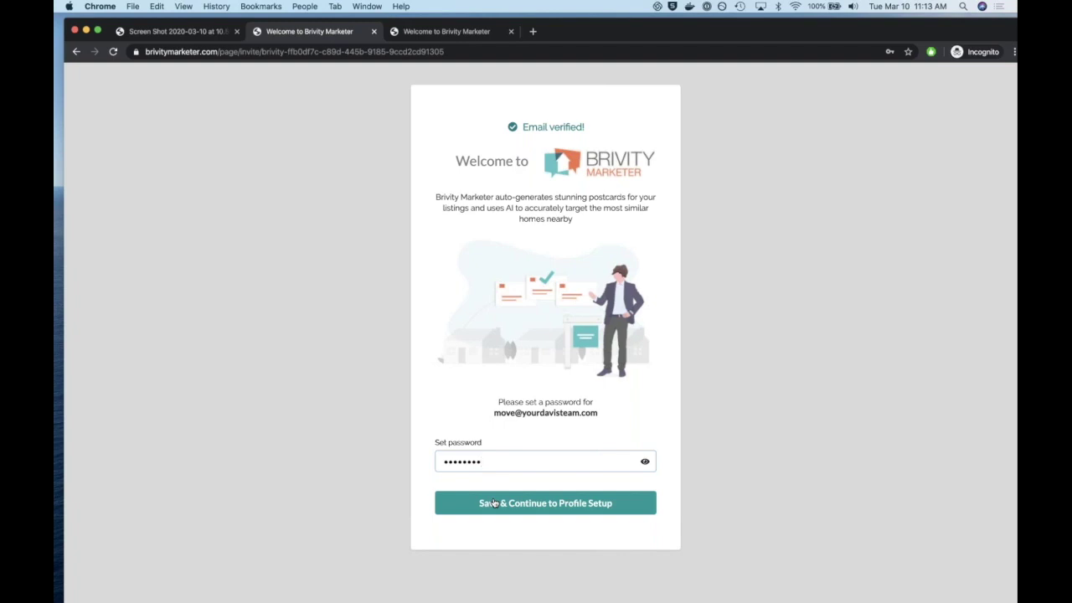
pyautogui.click(494, 504)
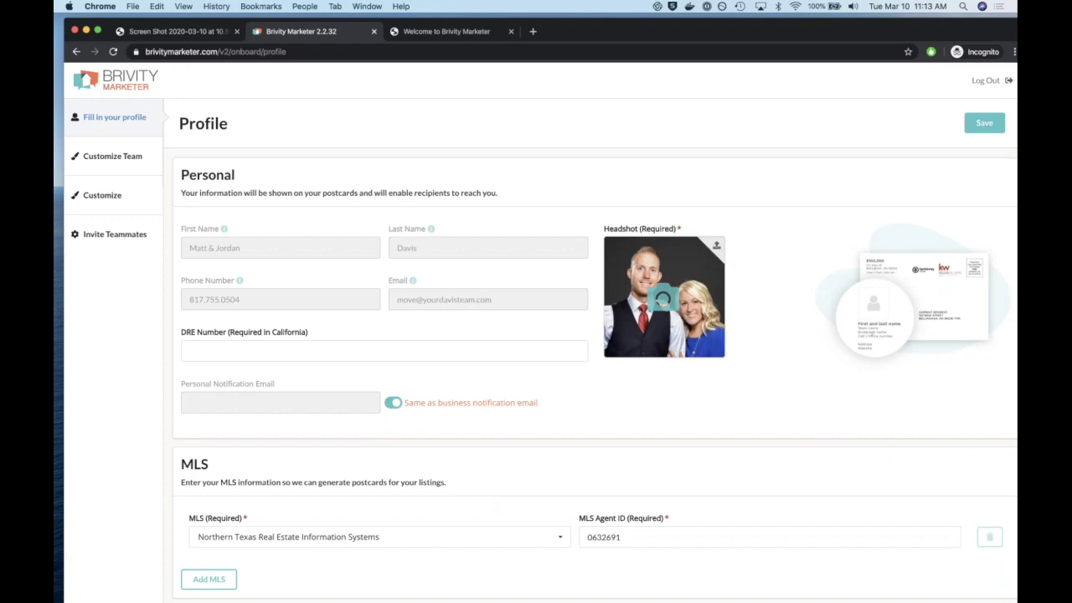
# Look over the Personal, MLS and Business sections of the profile form.
pyautogui.moveTo(647, 30); pyautogui.dragTo(641, 25)
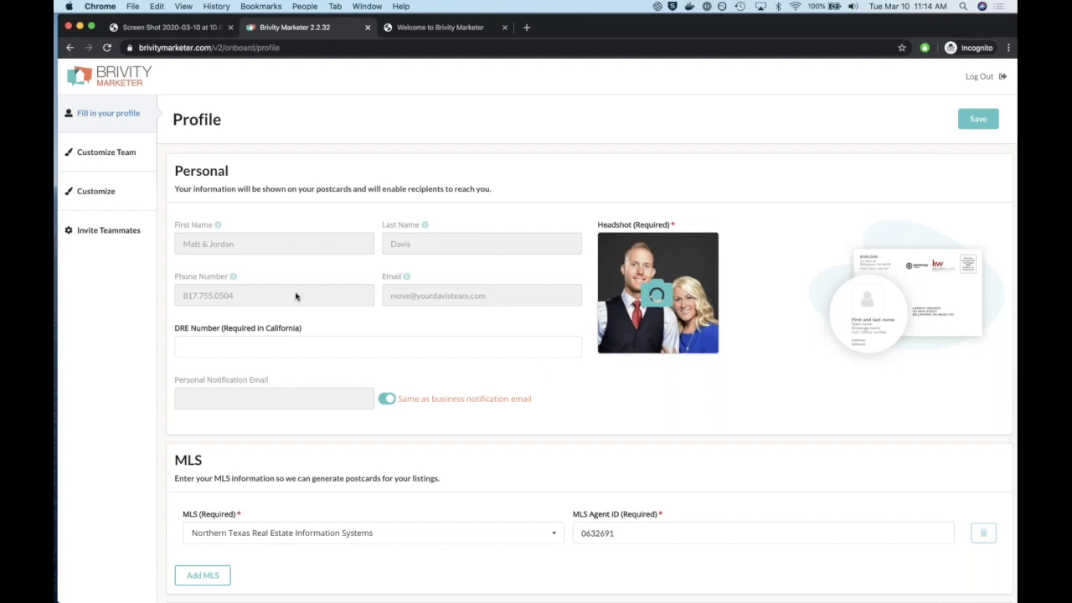
pyautogui.scroll(-1, 296, 296)
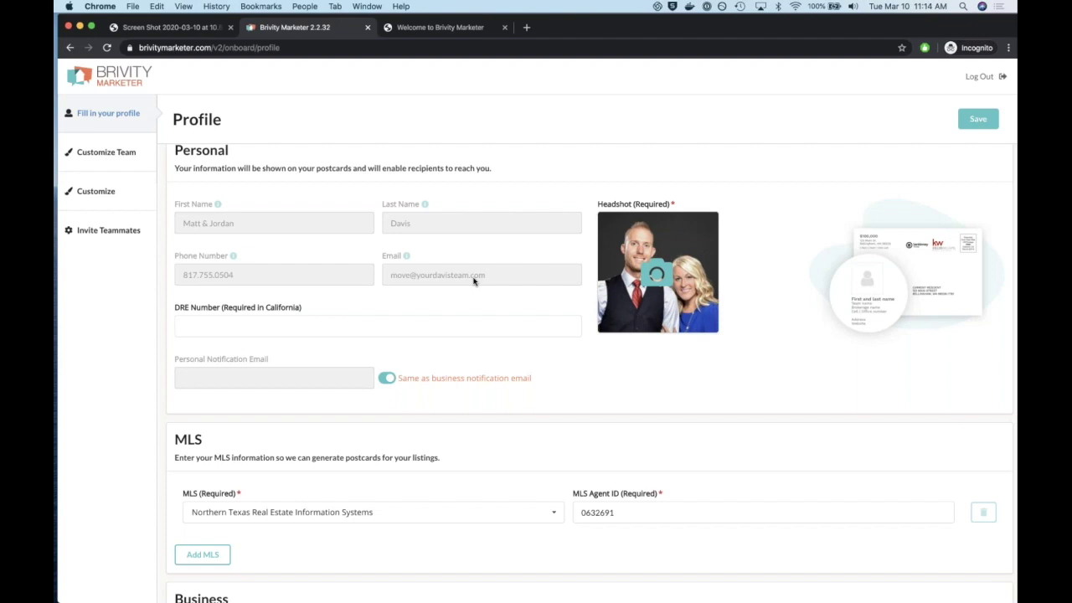
pyautogui.scroll(-1, 470, 285)
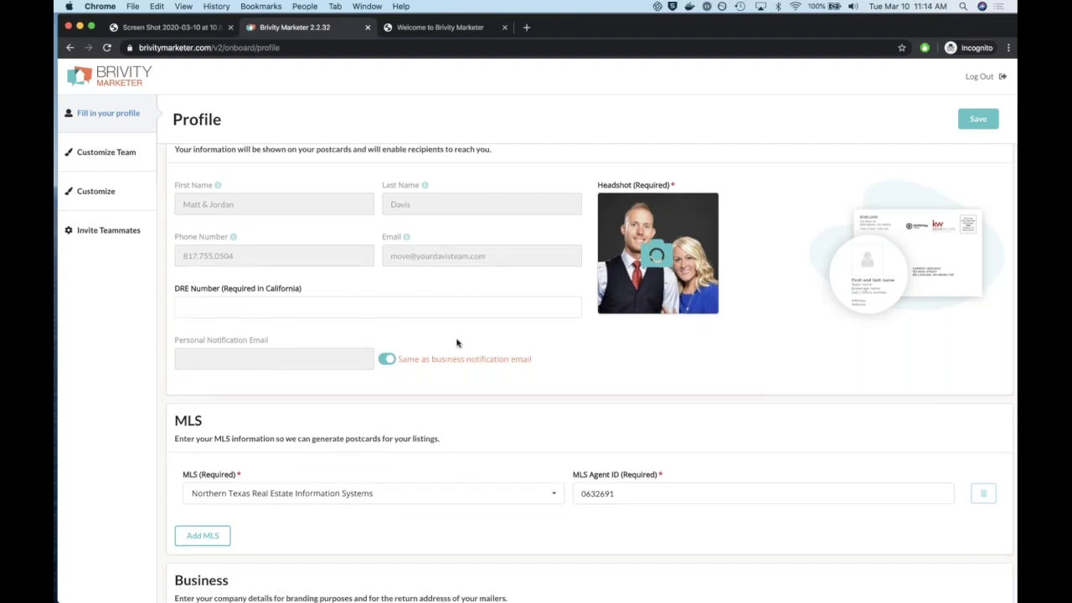
pyautogui.scroll(-5, 362, 405)
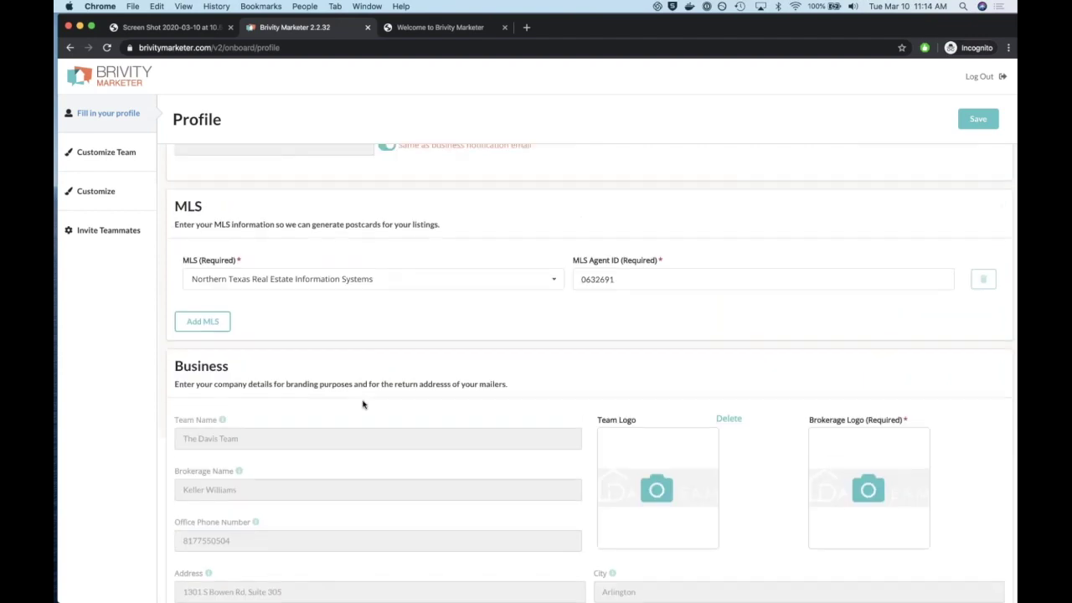
pyautogui.scroll(5, 364, 404)
pyautogui.scroll(1, 350, 412)
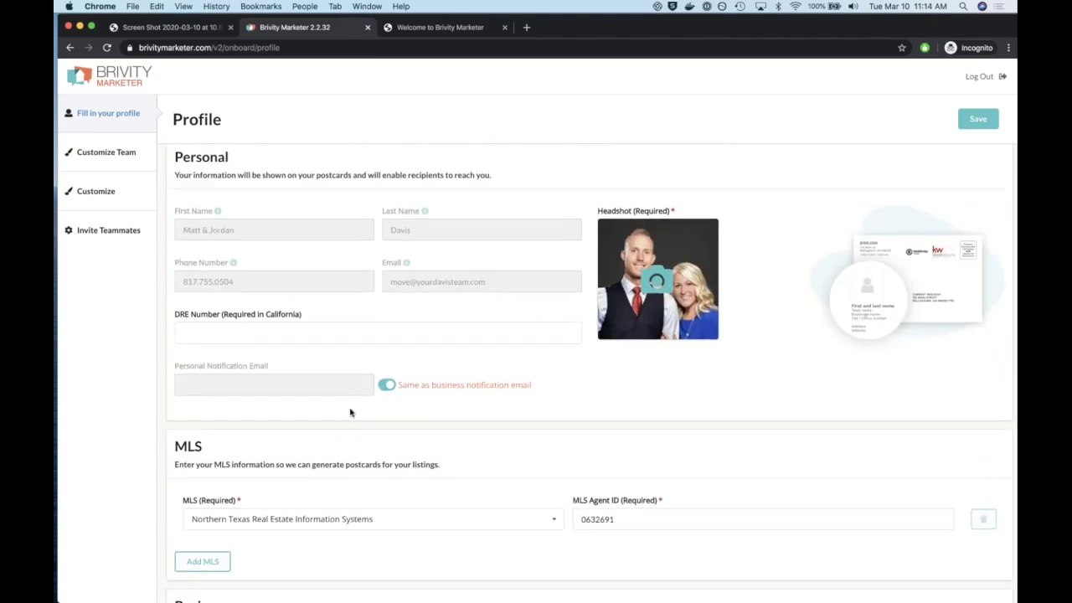
# Switch the "Same as business notification email" option off and back on for the personal notification email.
pyautogui.scroll(-3, 350, 410)
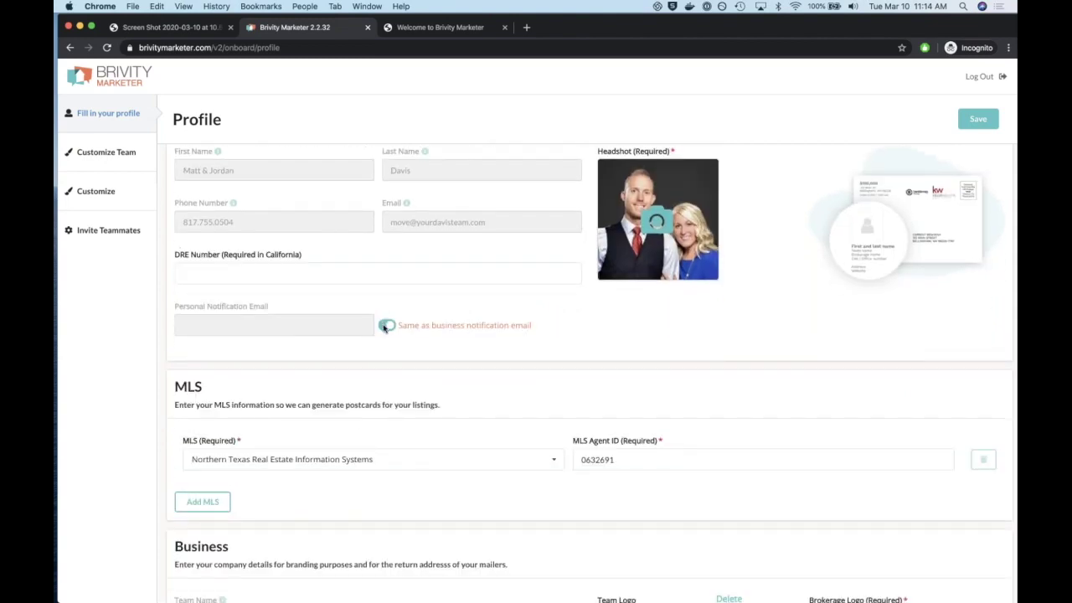
pyautogui.click(385, 326)
pyautogui.click(386, 326)
# Review the prefilled personal details, MLS entry and business information on the profile form.
pyautogui.scroll(-2, 484, 356)
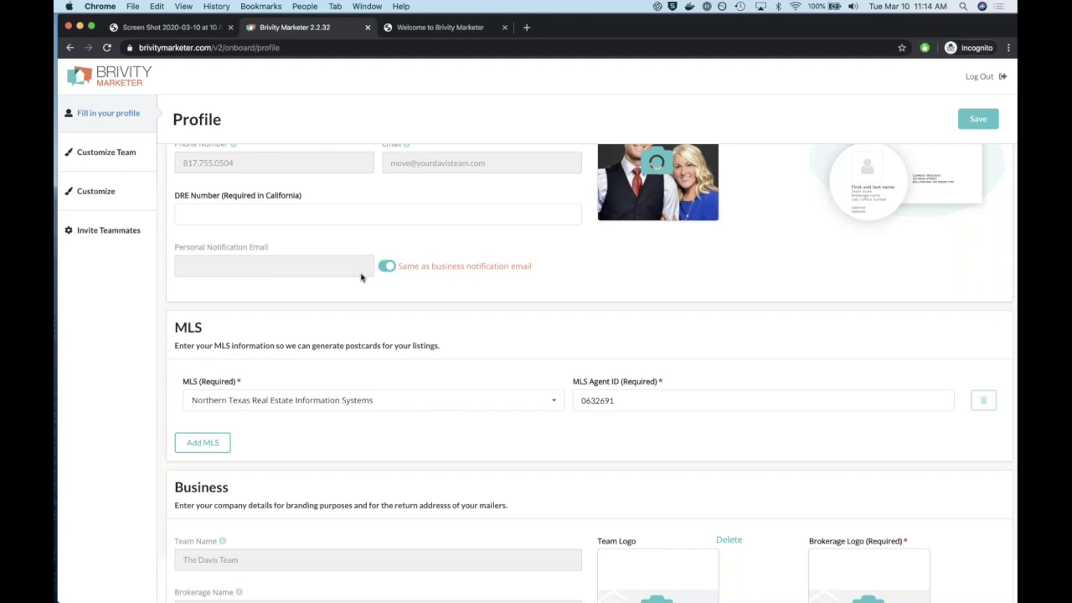
pyautogui.scroll(1, 454, 331)
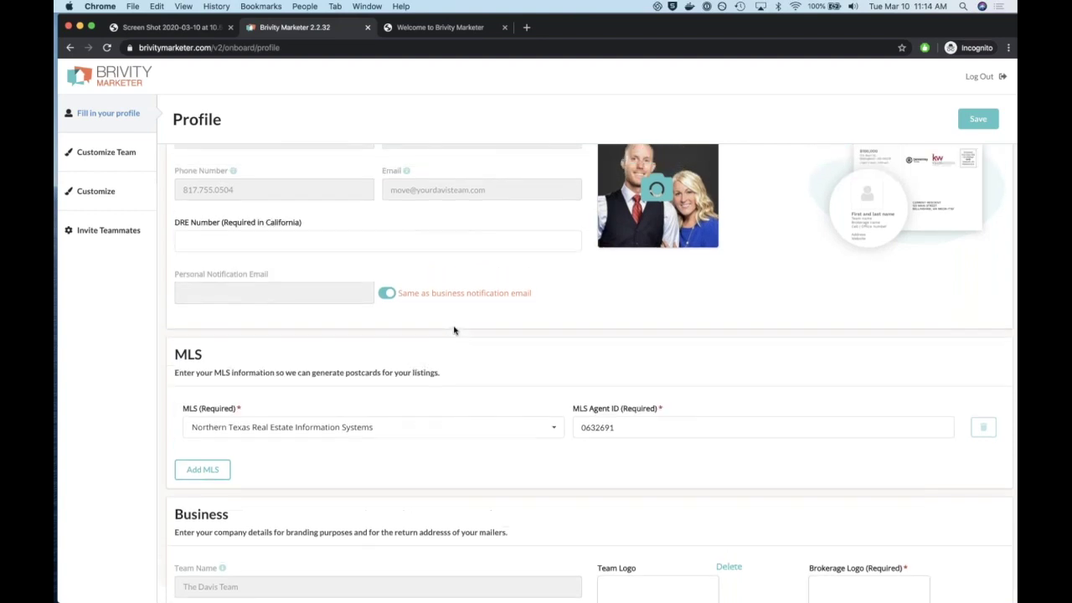
pyautogui.scroll(-5, 454, 331)
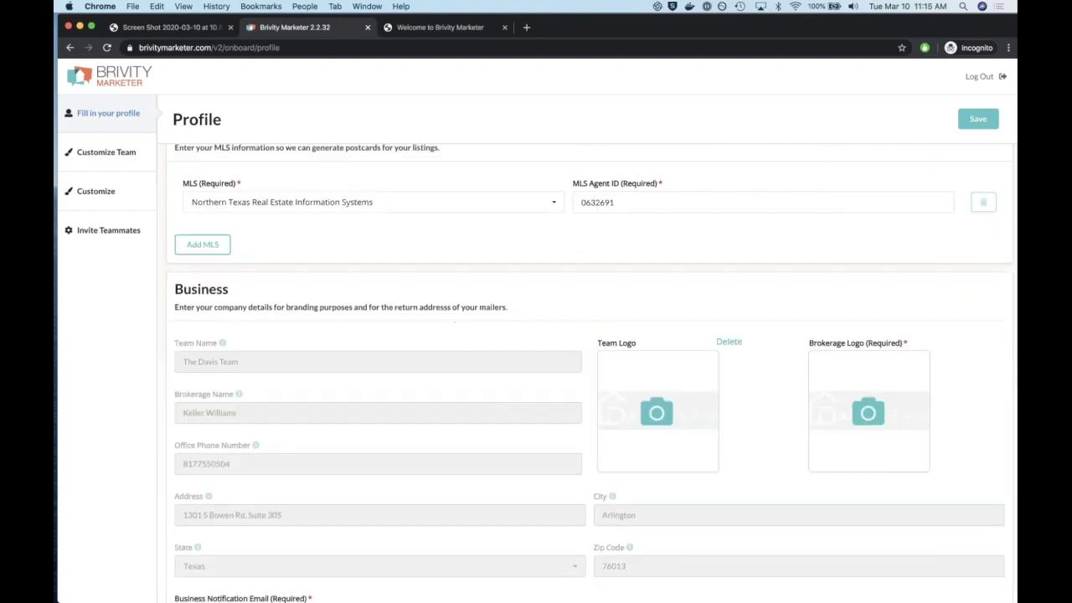
pyautogui.scroll(1, 454, 331)
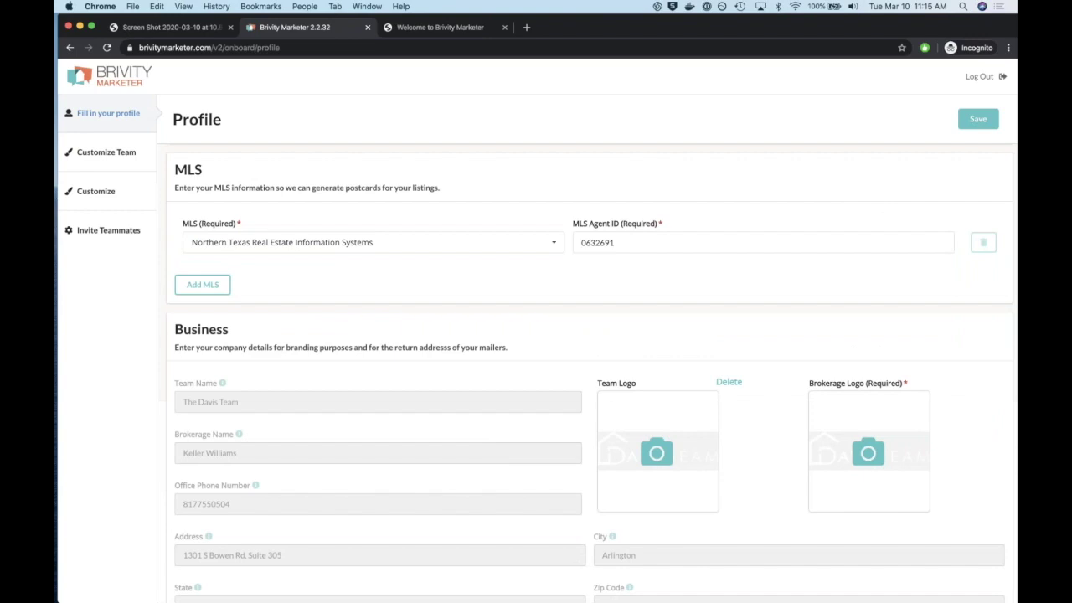
pyautogui.scroll(1, 589, 371)
pyautogui.scroll(1, 589, 372)
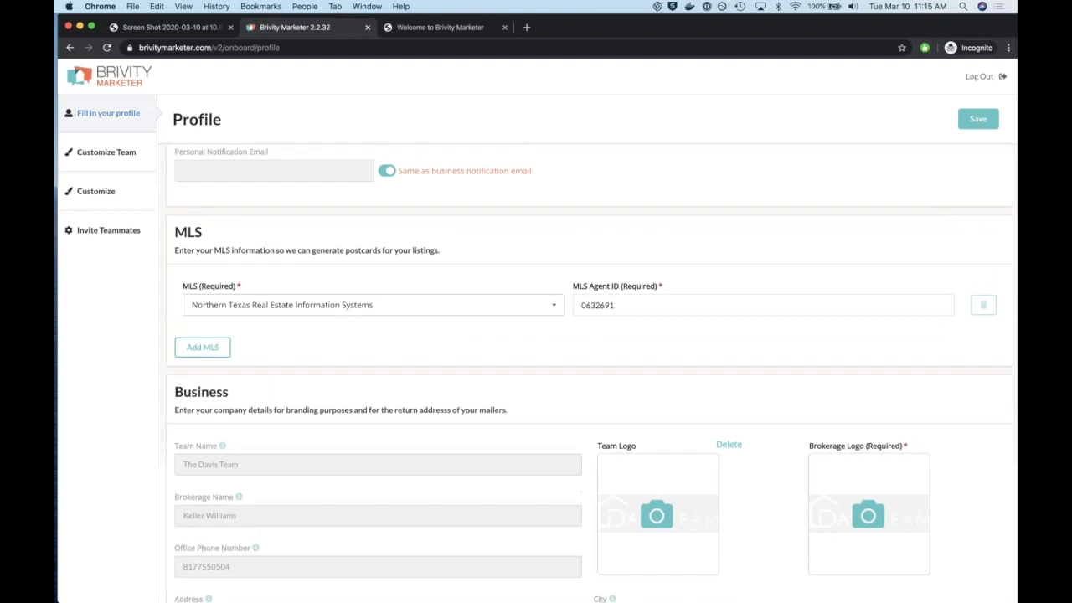
pyautogui.scroll(1, 589, 373)
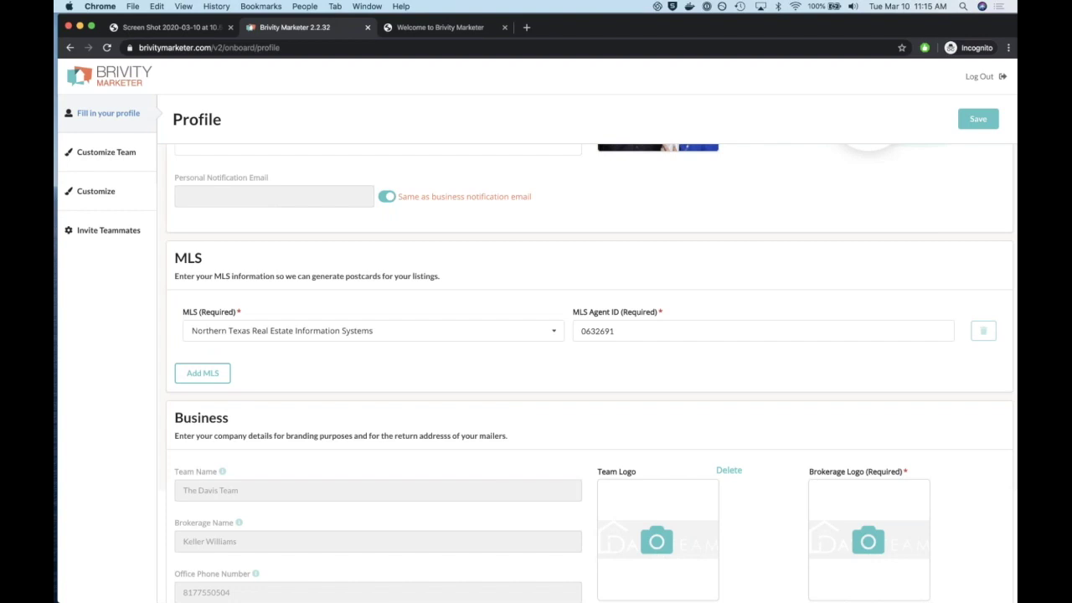
pyautogui.scroll(5, 320, 328)
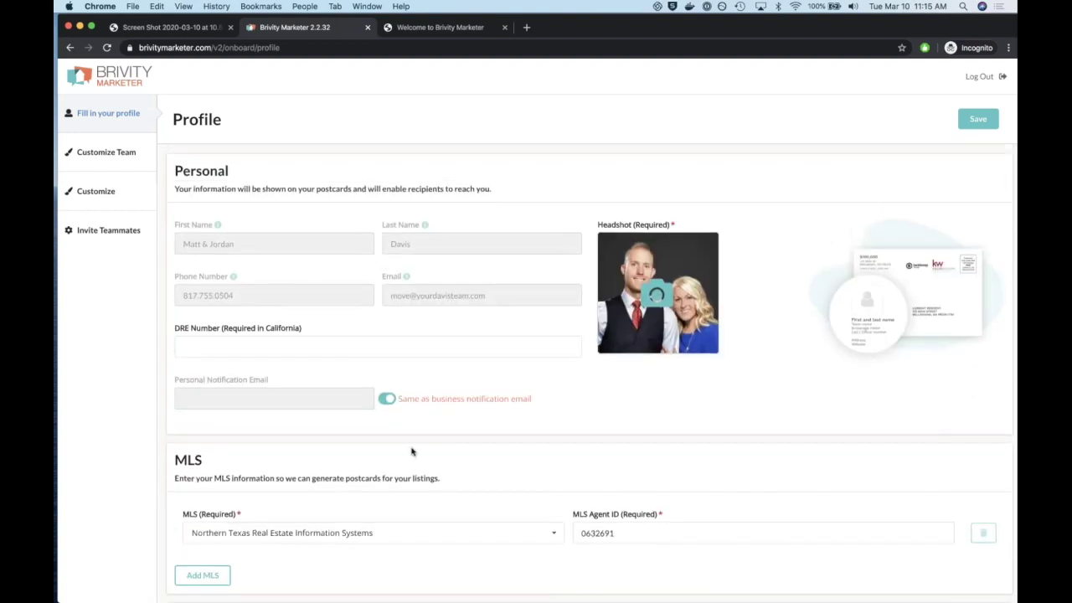
pyautogui.scroll(-1, 412, 452)
pyautogui.scroll(-6, 411, 451)
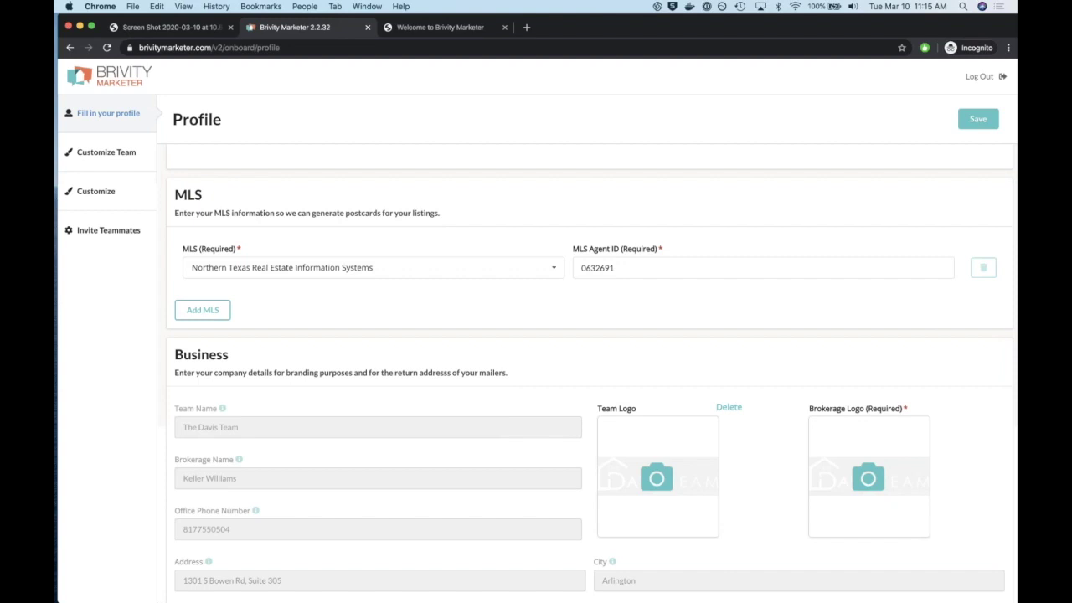
pyautogui.scroll(6, 204, 331)
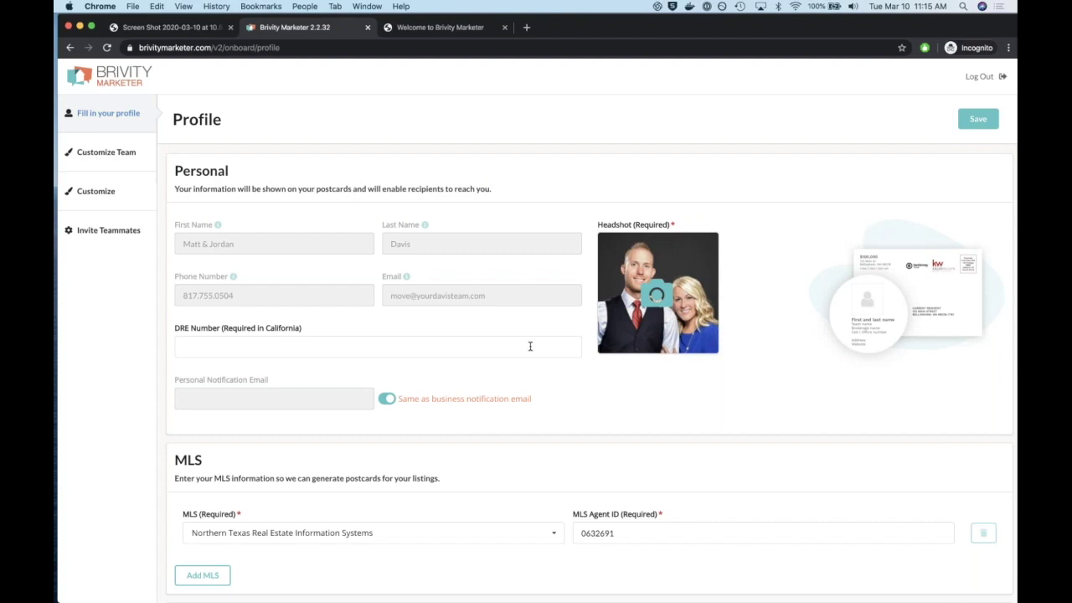
pyautogui.scroll(-5, 531, 346)
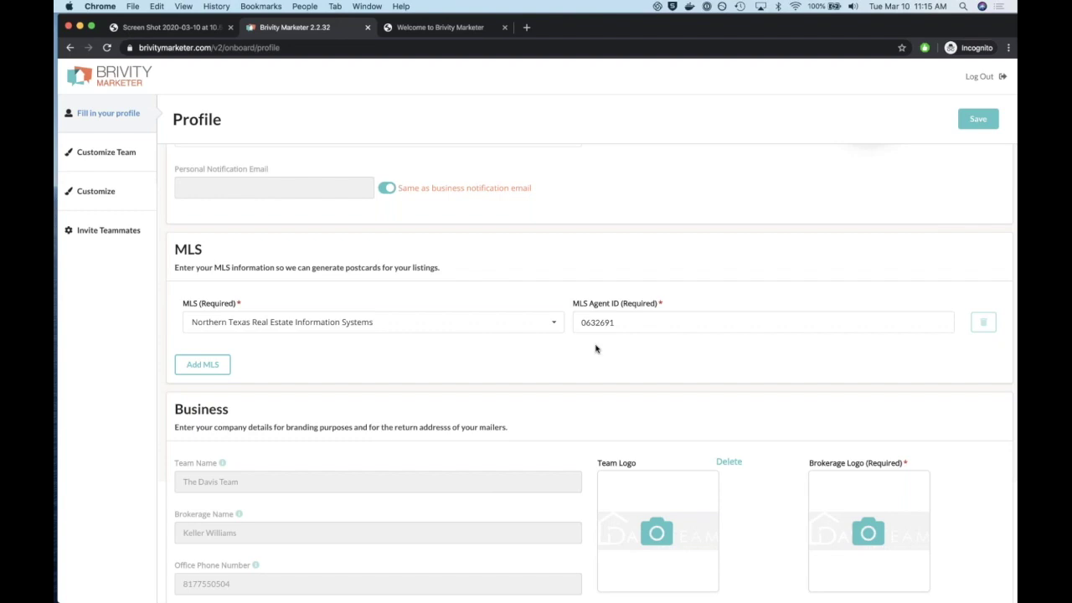
# Look through the MLS selection list in the MLS section and close it without picking another entry.
pyautogui.click(206, 368)
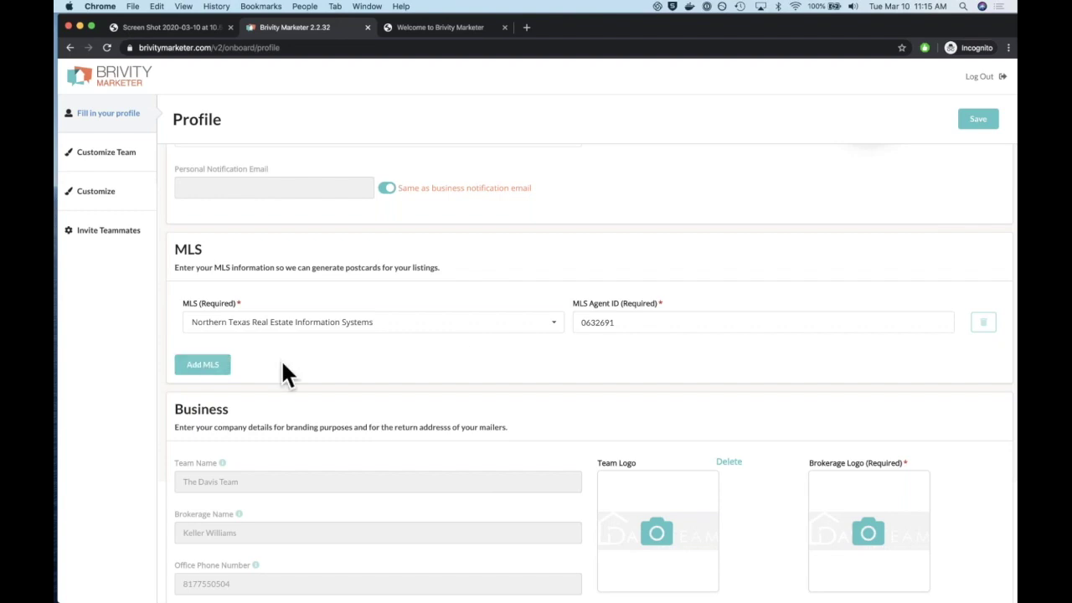
pyautogui.click(484, 329)
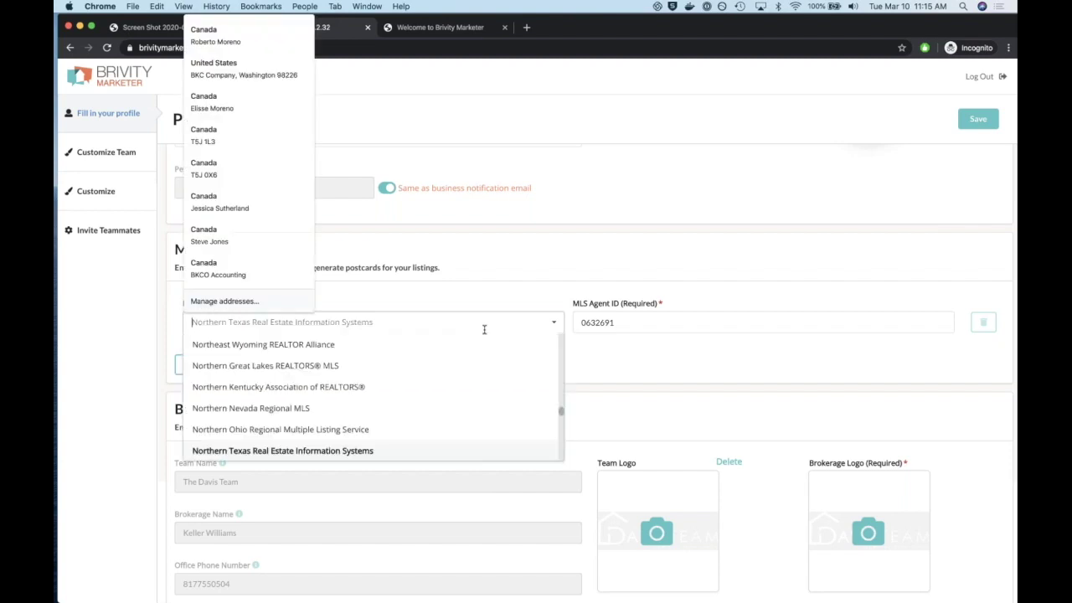
pyautogui.click(556, 277)
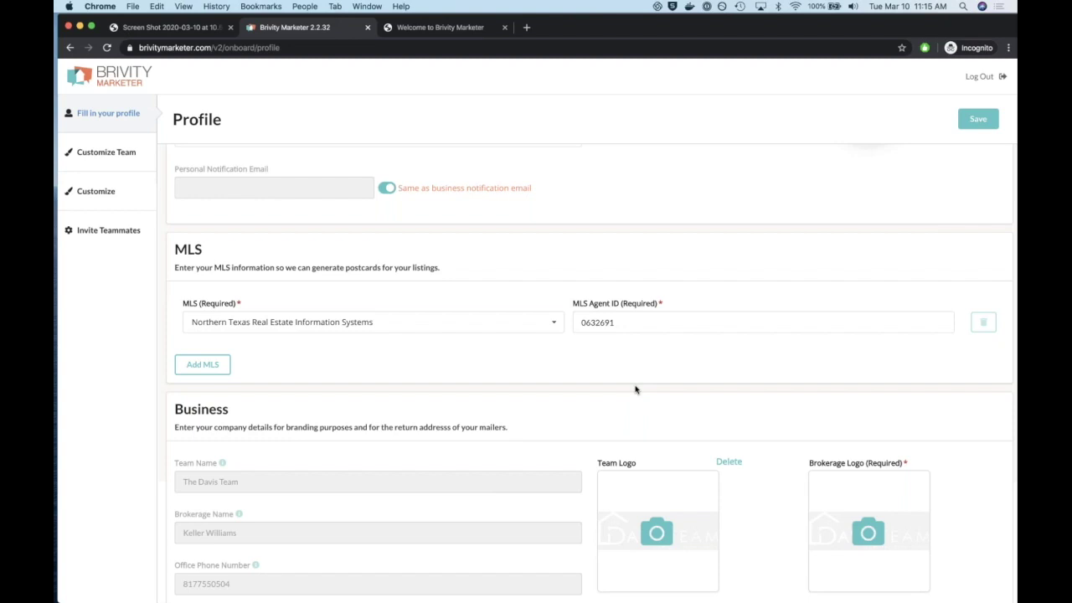
# Upload TheDavisTeamColor.png from the Desktop as the Team Logo in the Business section.
pyautogui.scroll(-3, 635, 390)
pyautogui.scroll(5, 635, 389)
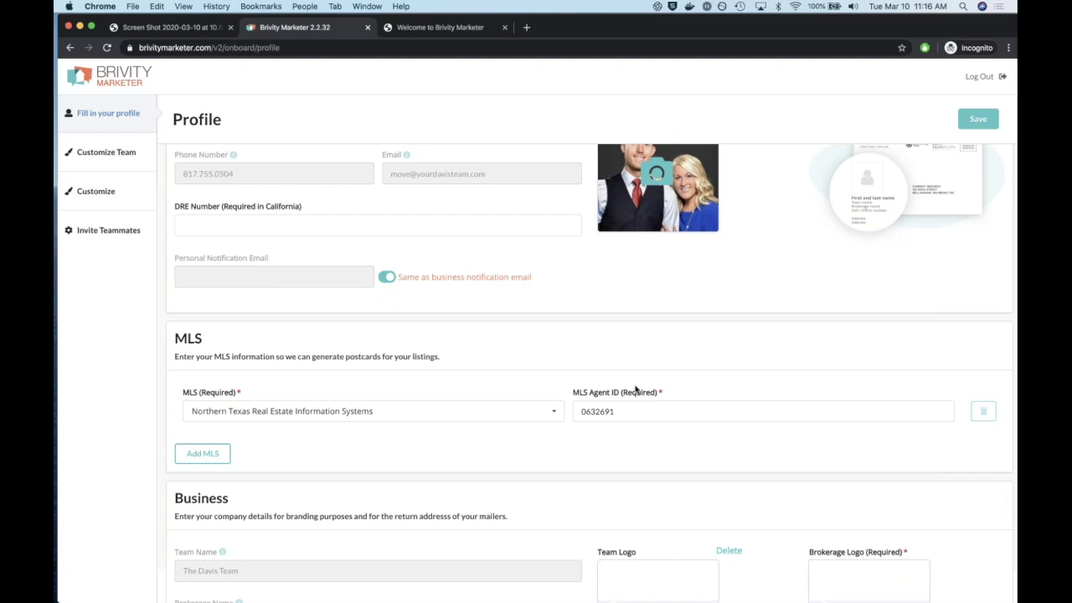
pyautogui.scroll(-2, 636, 390)
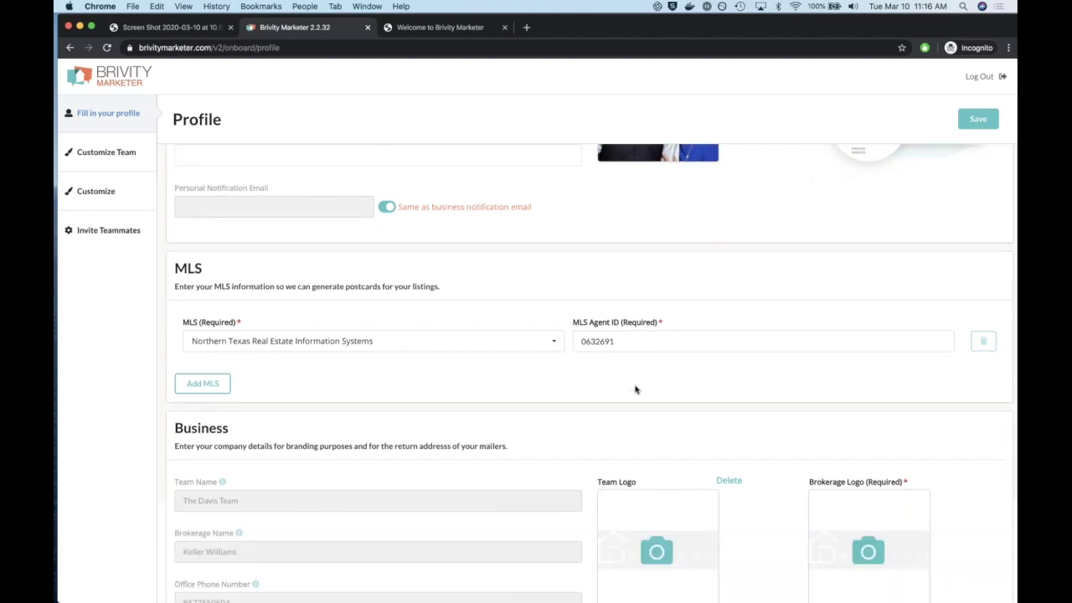
pyautogui.scroll(-1, 636, 389)
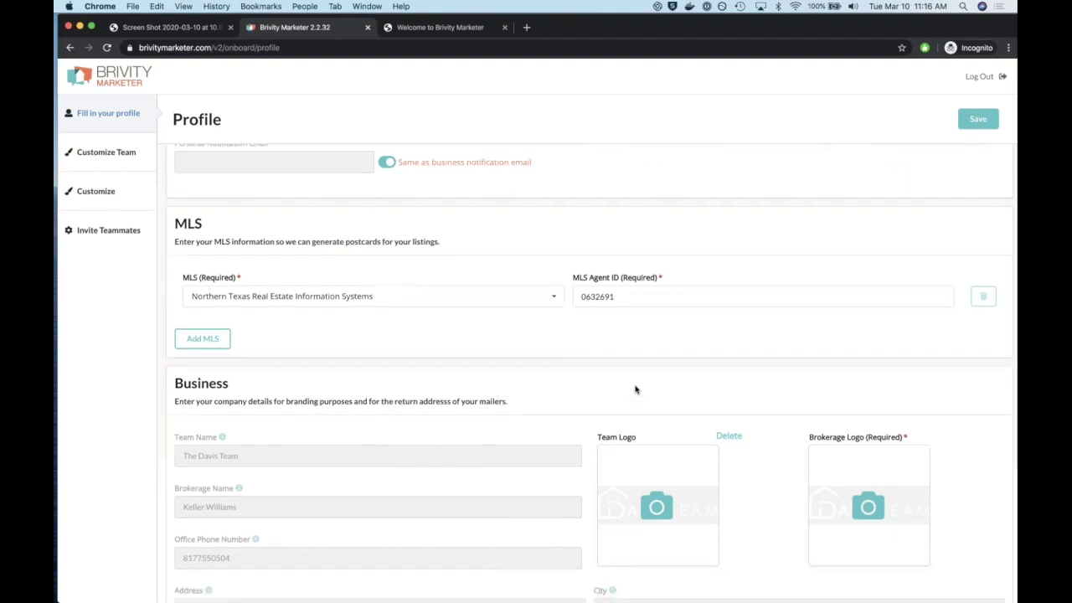
pyautogui.scroll(-4, 636, 390)
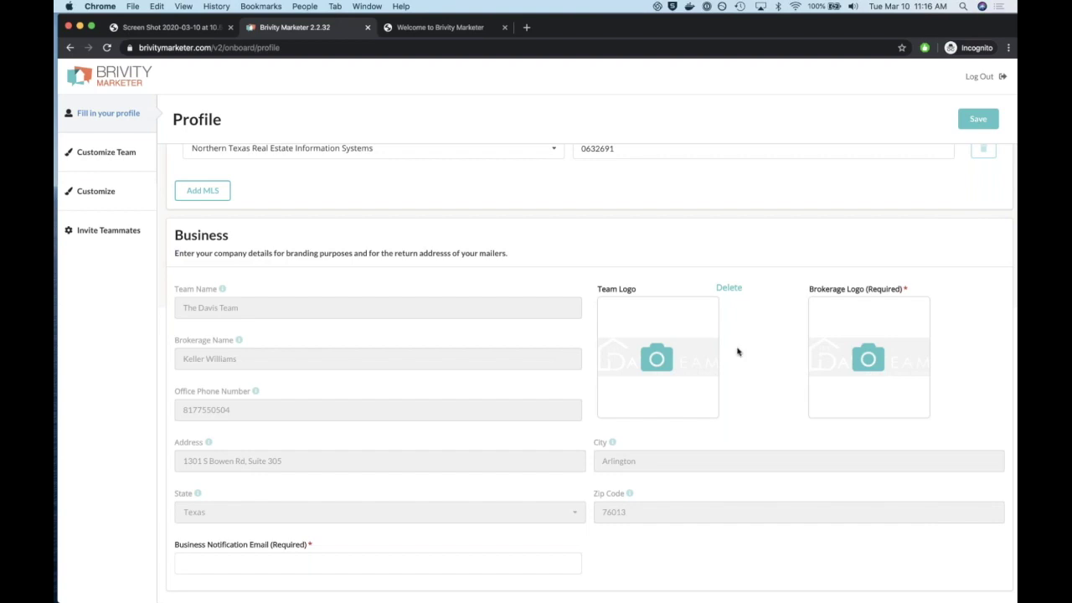
pyautogui.moveTo(663, 363)
pyautogui.click(663, 364)
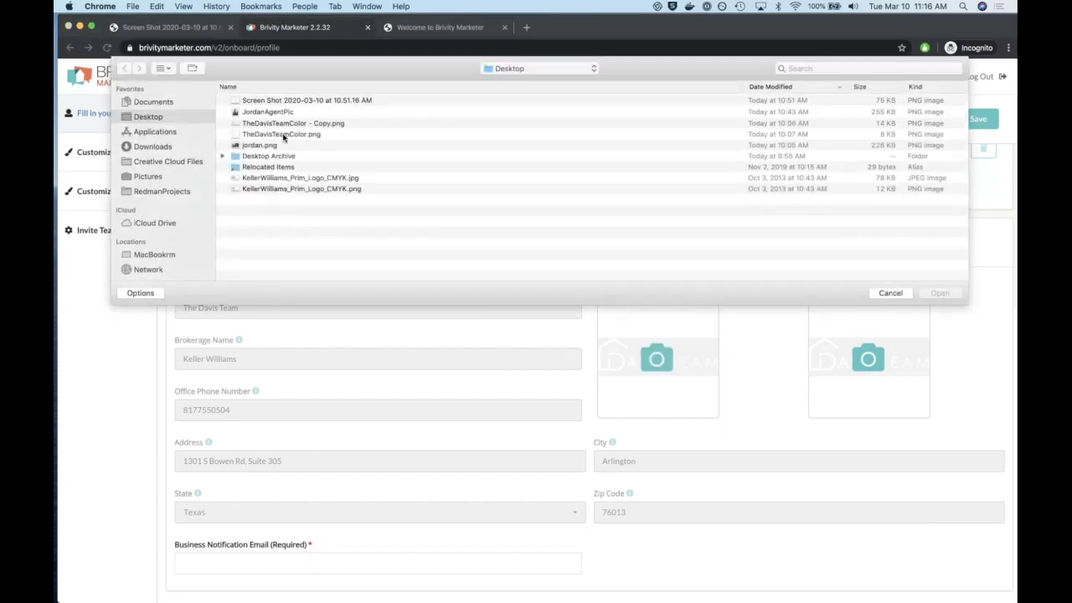
pyautogui.doubleClick(283, 135)
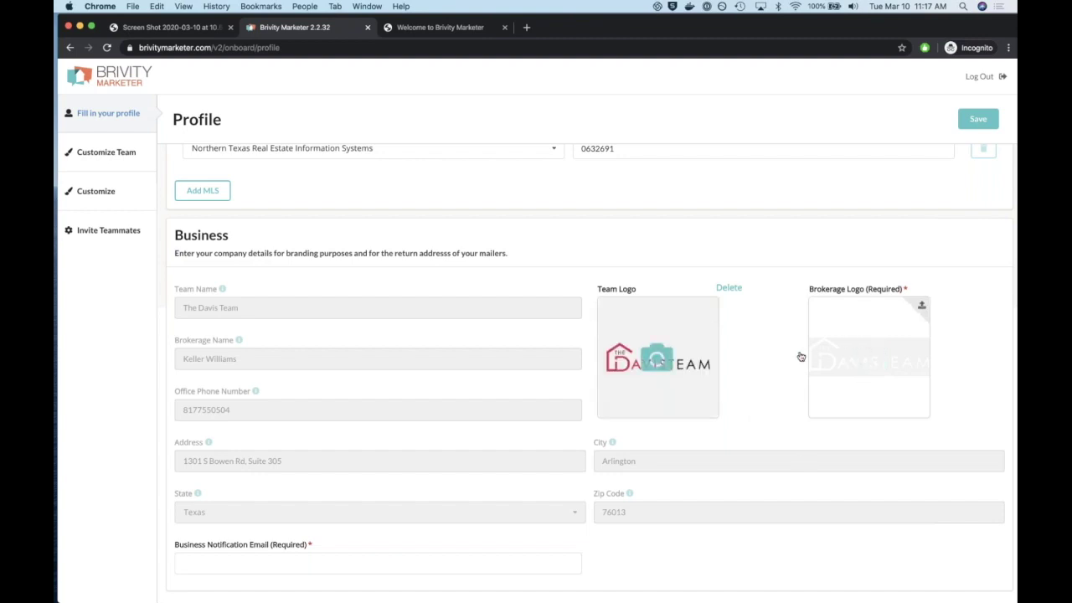
# Upload KellerWilliams_Prim_Logo_CMYK.png from the Desktop as the Brokerage Logo.
pyautogui.click(863, 367)
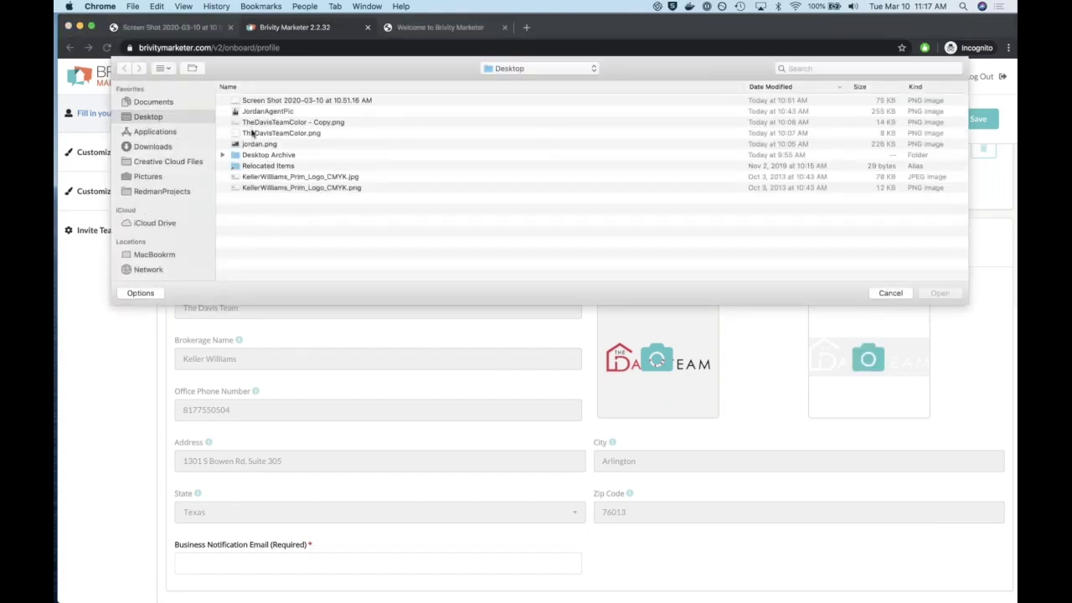
pyautogui.click(258, 189)
pyautogui.doubleClick(258, 191)
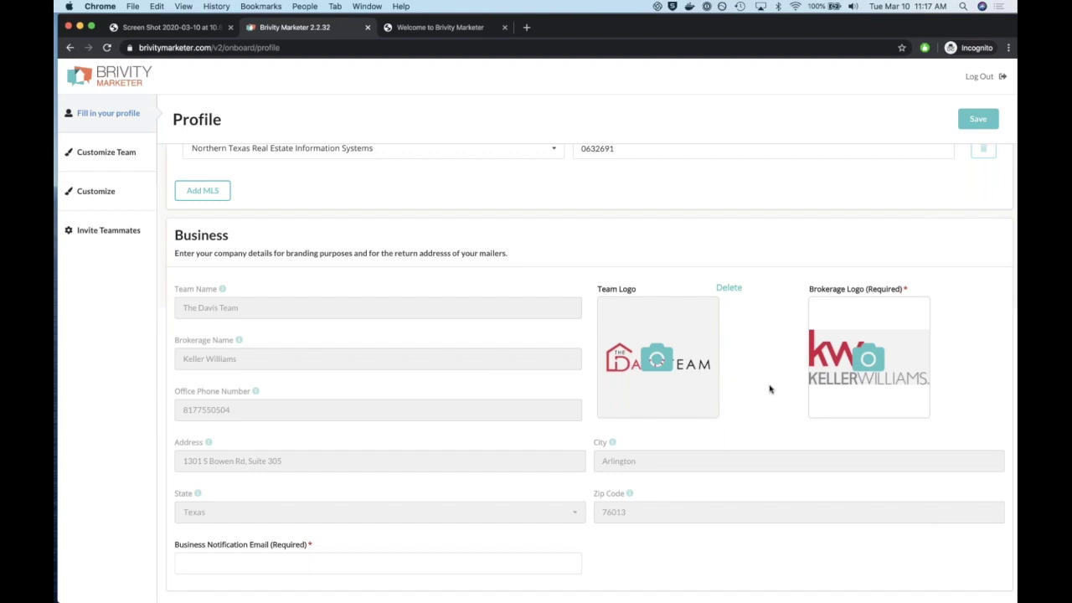
# Review the completed profile form from the personal details and headshot through the MLS entry to the business details and logos.
pyautogui.scroll(10, 770, 389)
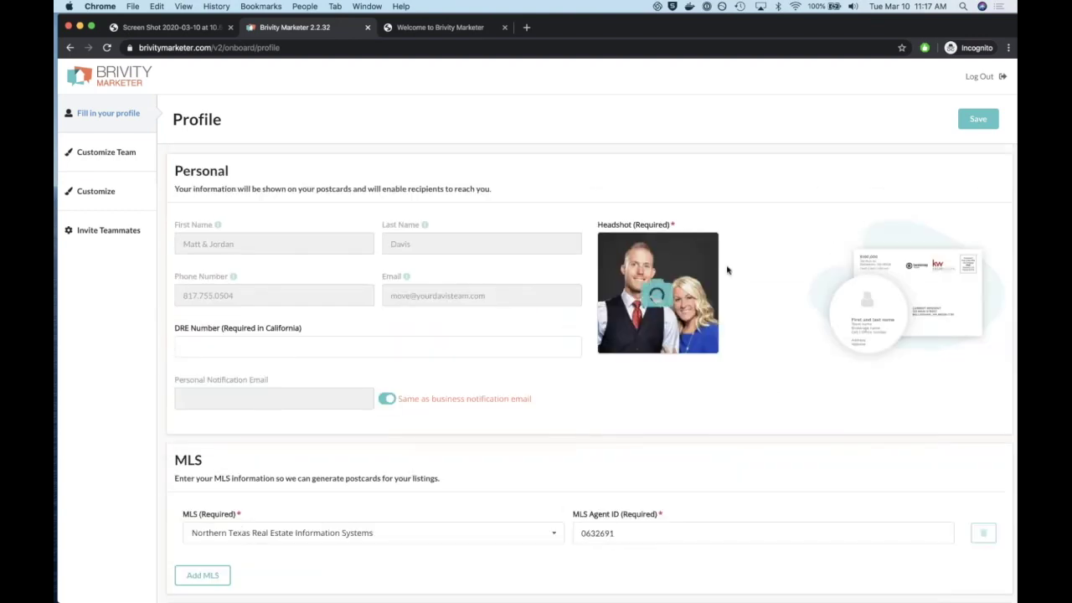
pyautogui.moveTo(639, 300)
pyautogui.scroll(-5, 727, 402)
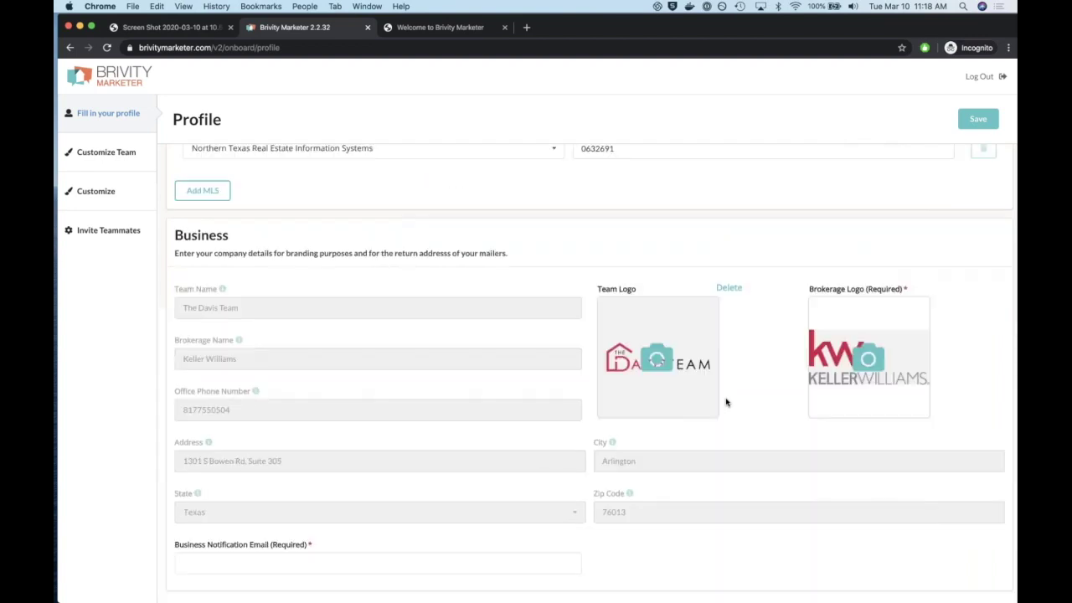
pyautogui.scroll(5, 726, 403)
pyautogui.scroll(5, 301, 386)
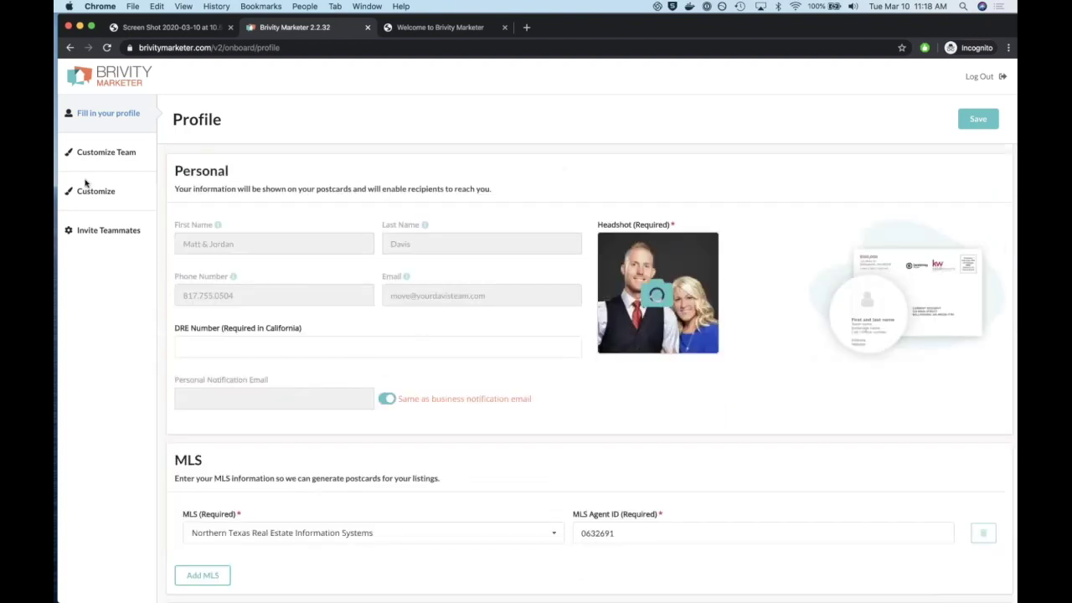
pyautogui.scroll(-1, 978, 134)
pyautogui.scroll(-3, 975, 131)
# Fill in the required Business Notification Email with the account's business email address and save the profile.
pyautogui.click(977, 130)
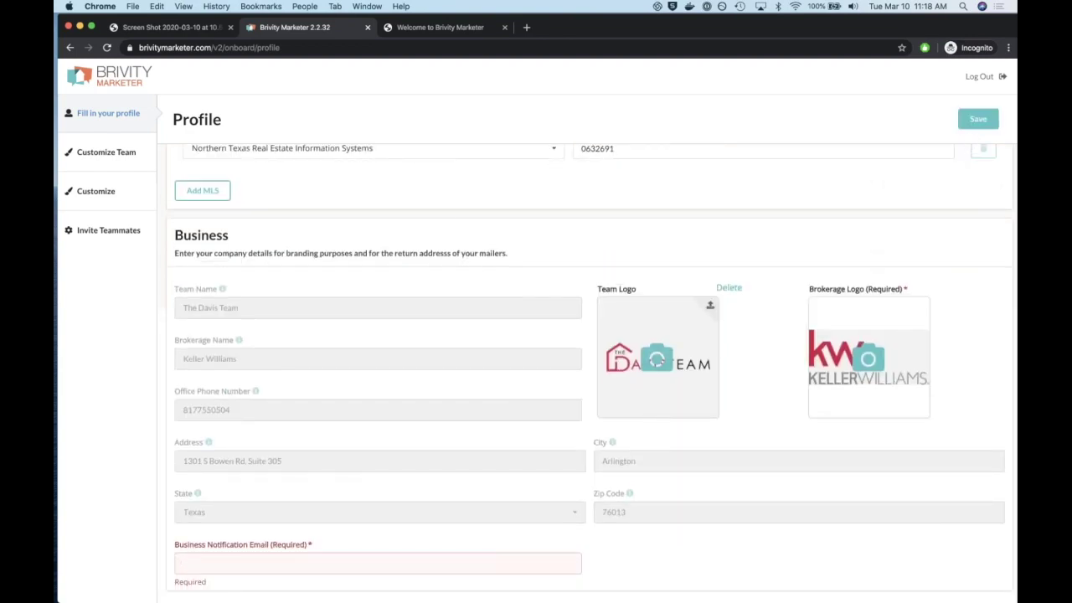
pyautogui.click(192, 563)
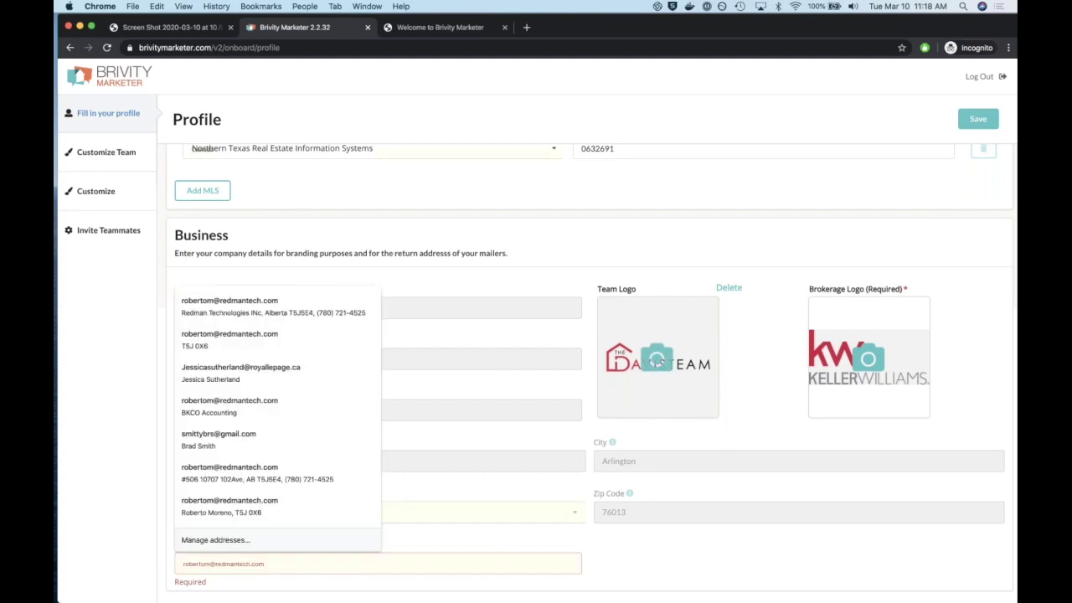
pyautogui.scroll(2, 509, 439)
pyautogui.scroll(4, 510, 438)
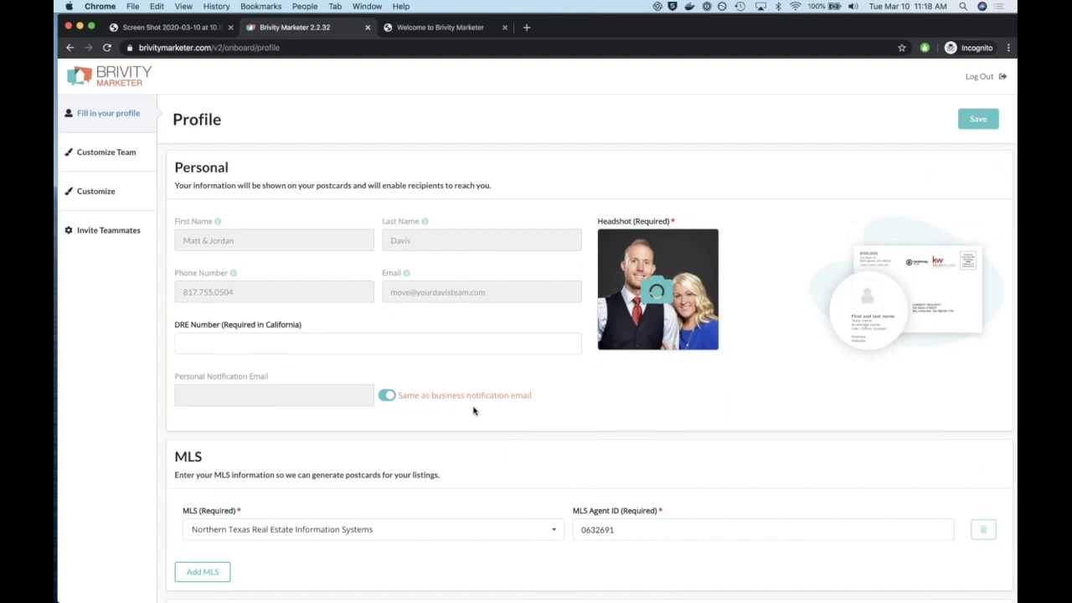
pyautogui.scroll(-5, 474, 409)
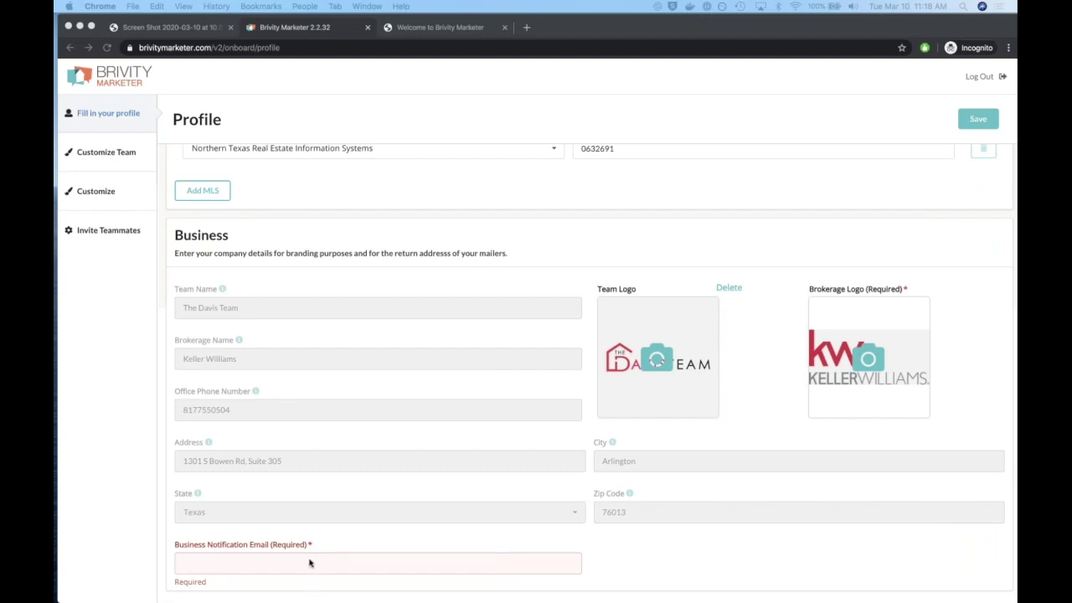
pyautogui.click(282, 564)
pyautogui.press('super+v')
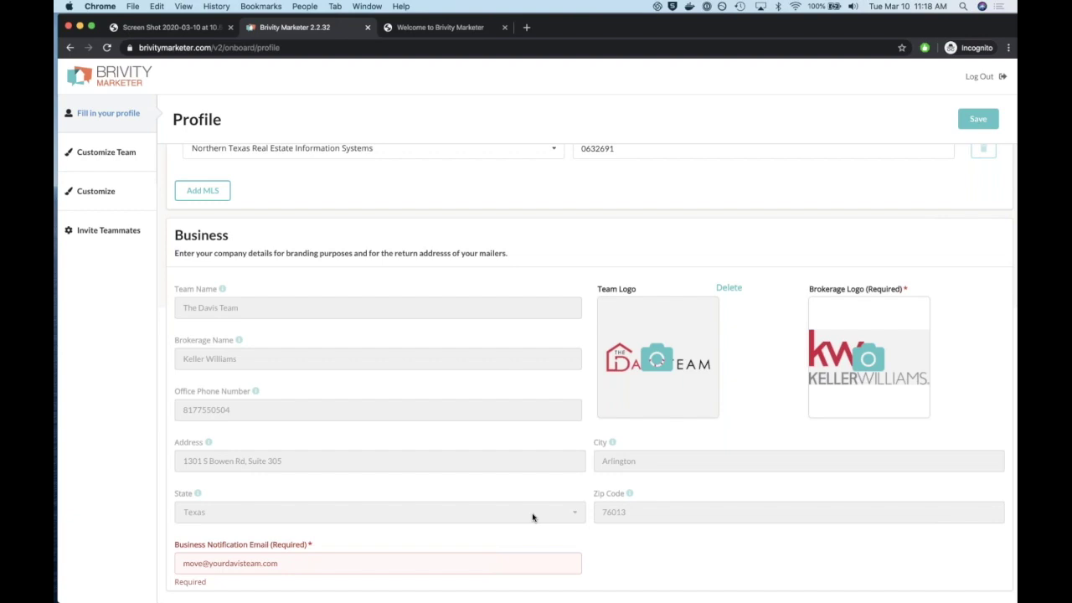
pyautogui.click(978, 119)
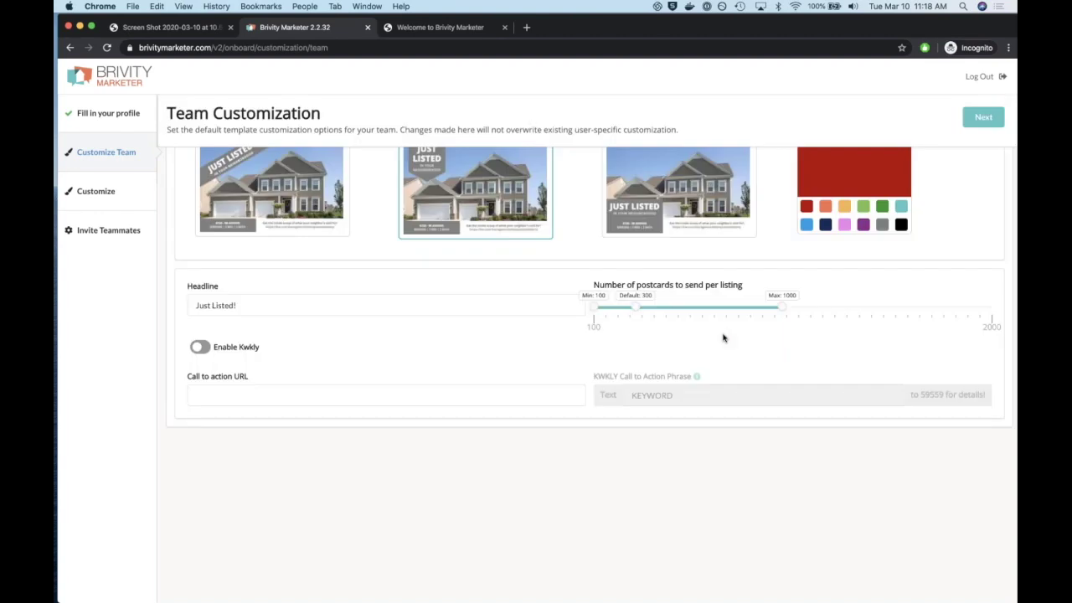
# Choose the diagonal-banner template theme for the team's New Listing postcards.
pyautogui.scroll(2, 724, 338)
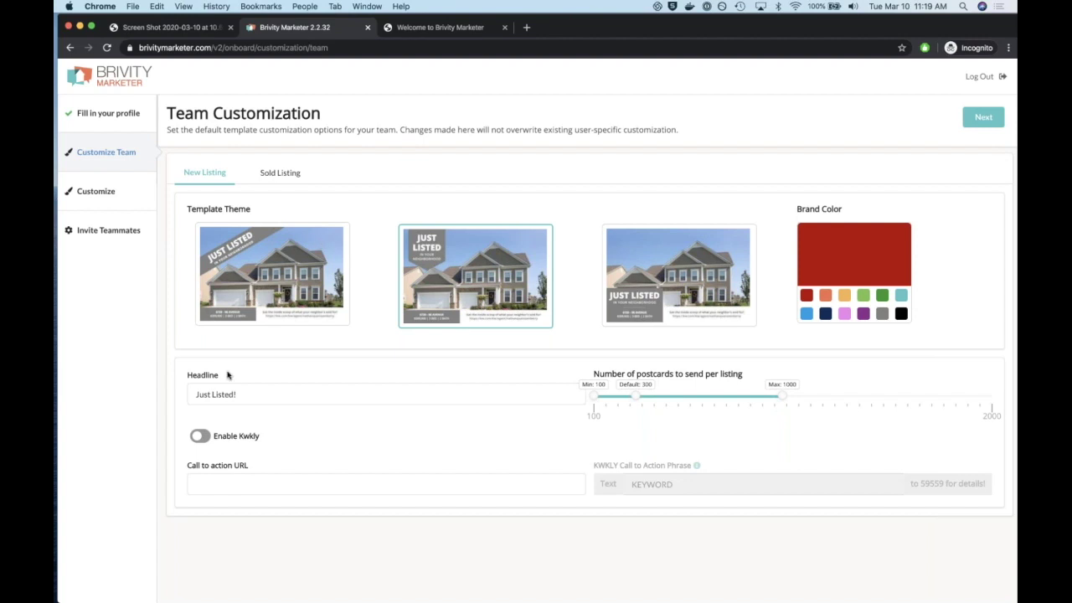
pyautogui.click(331, 268)
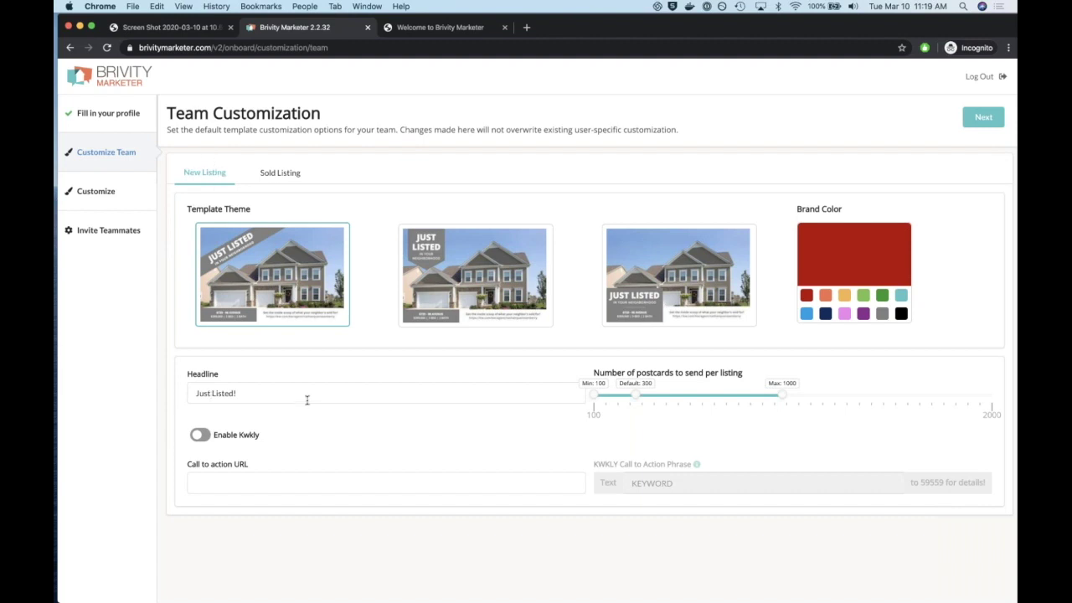
pyautogui.click(227, 475)
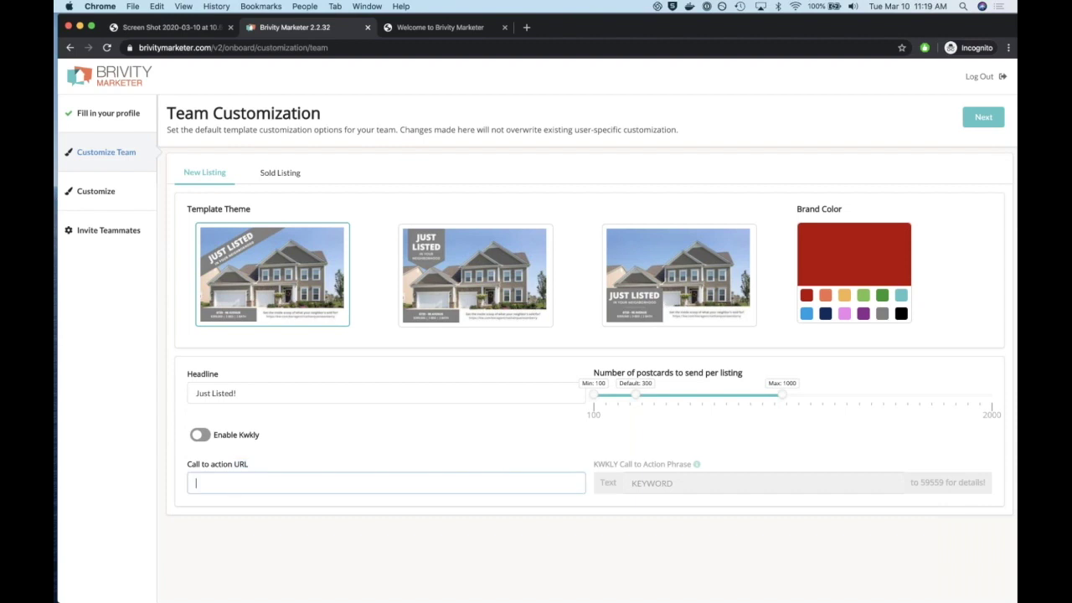
# Enable Kwkly for the team's New Listing postcards and set the call to action phrase to davisteam.
pyautogui.click(200, 435)
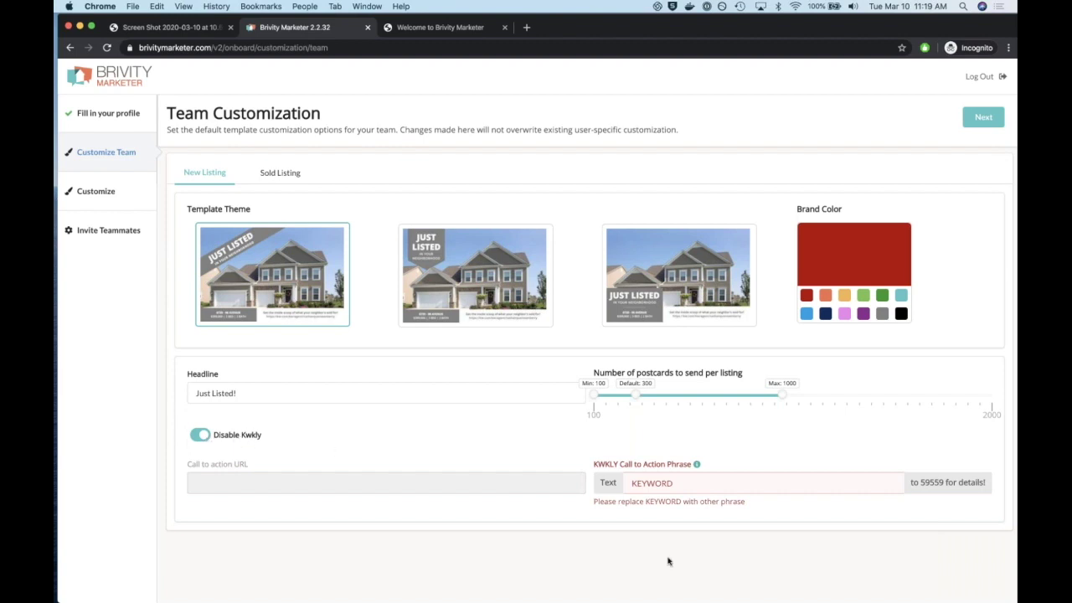
pyautogui.doubleClick(651, 483)
pyautogui.press('BackSpace')
pyautogui.write('davisteam')
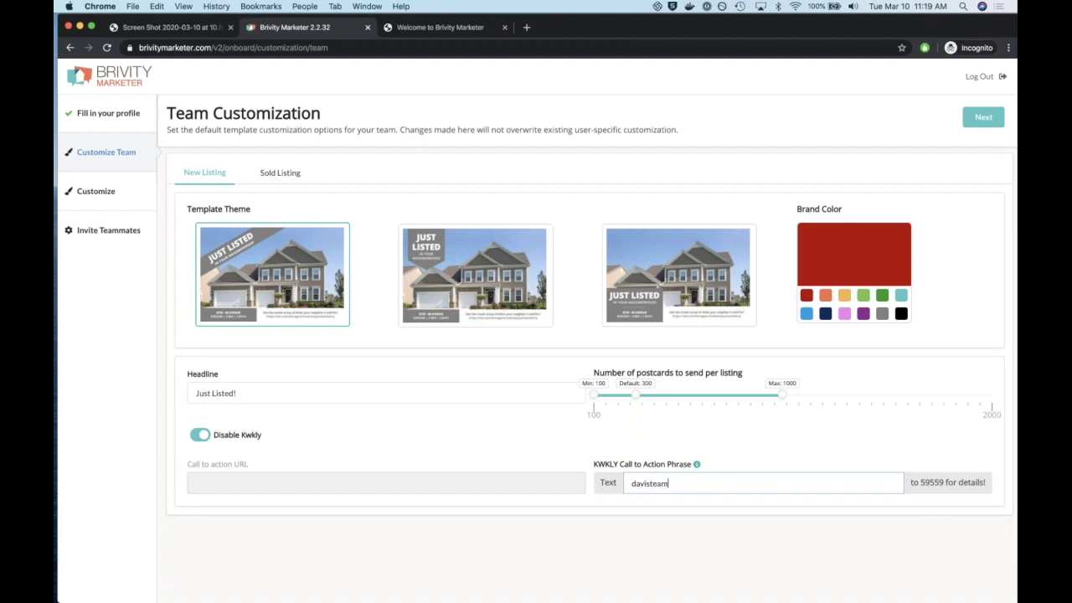
pyautogui.click(760, 462)
pyautogui.moveTo(697, 466)
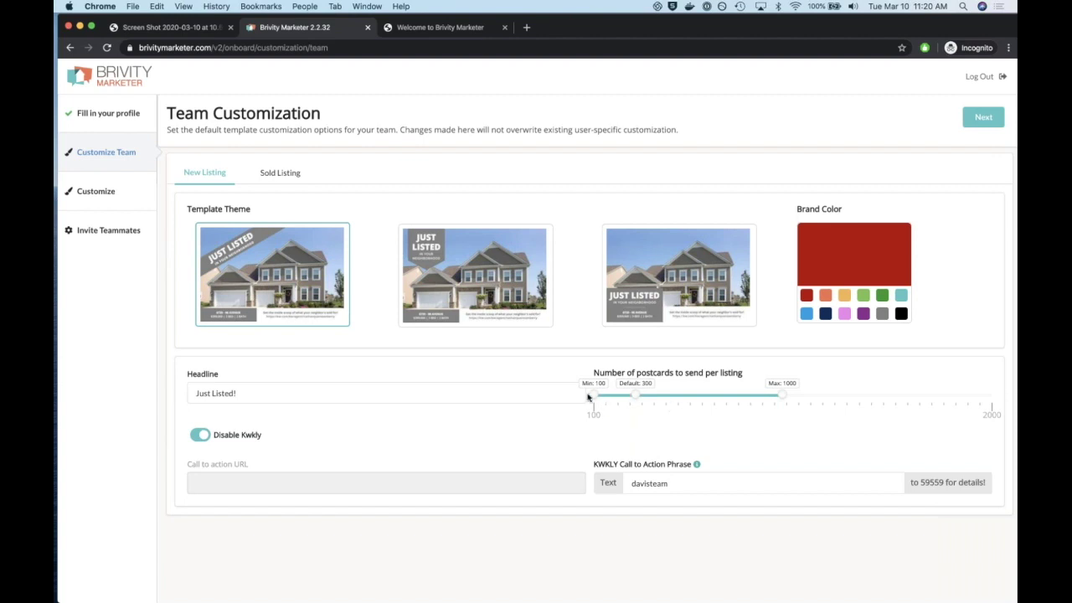
# Set the number of New Listing postcards per listing to minimum 350, default 640 and maximum 1210.
pyautogui.moveTo(637, 397); pyautogui.dragTo(707, 398)
pyautogui.moveTo(782, 395); pyautogui.dragTo(826, 395)
pyautogui.moveTo(596, 396); pyautogui.dragTo(649, 396)
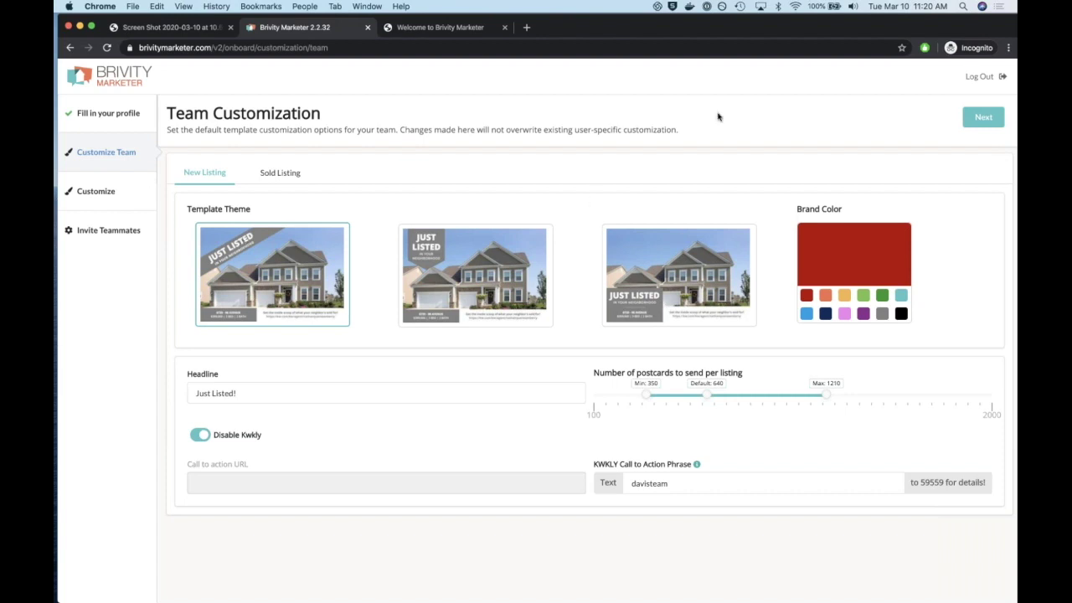
# Choose the diagonal-banner template theme for the team's Sold Listing postcards.
pyautogui.click(280, 174)
pyautogui.click(224, 174)
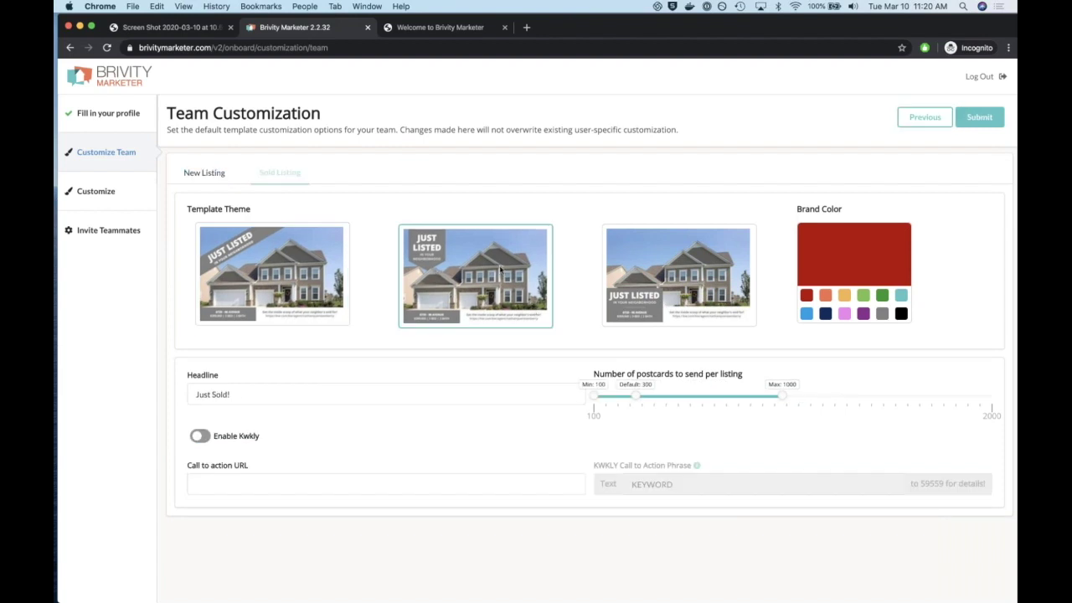
pyautogui.click(294, 263)
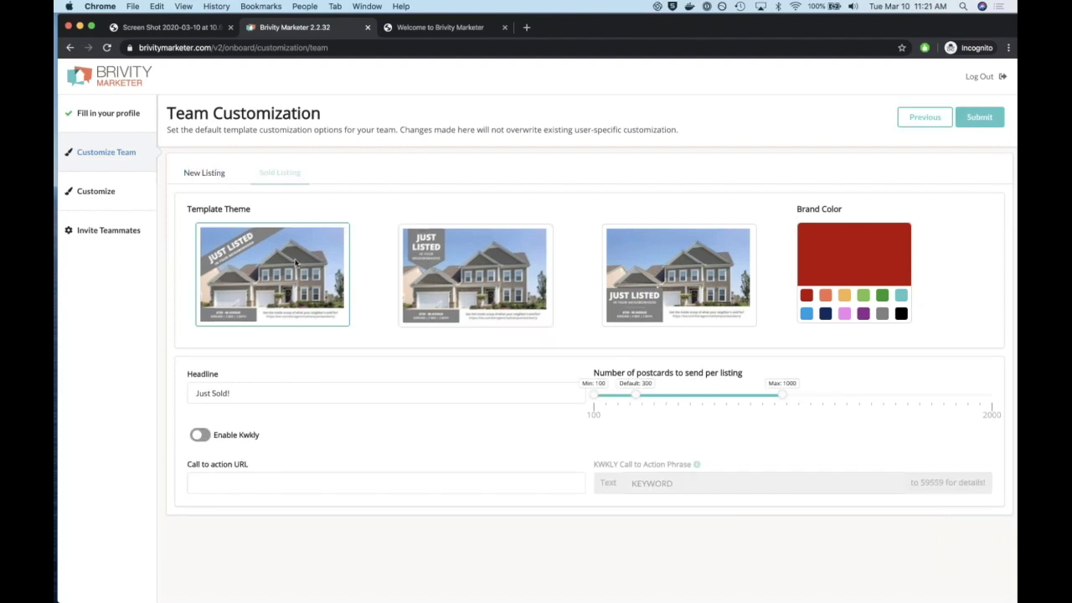
# Enable Kwkly for the team's Sold Listing postcards and set the call to action phrase to ydtvalue.
pyautogui.click(199, 435)
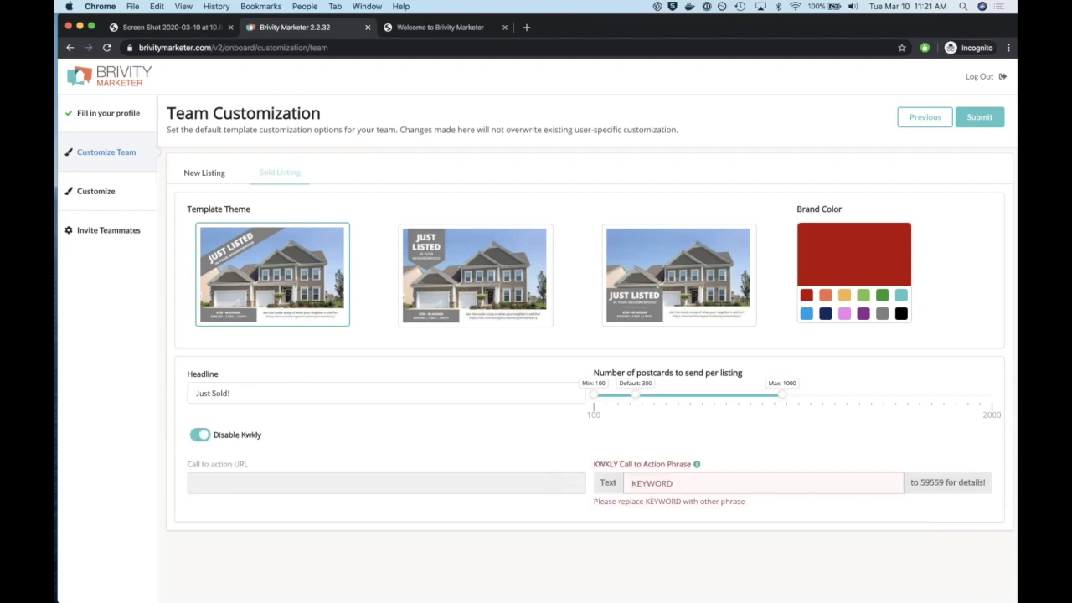
pyautogui.write('ydtvalue')
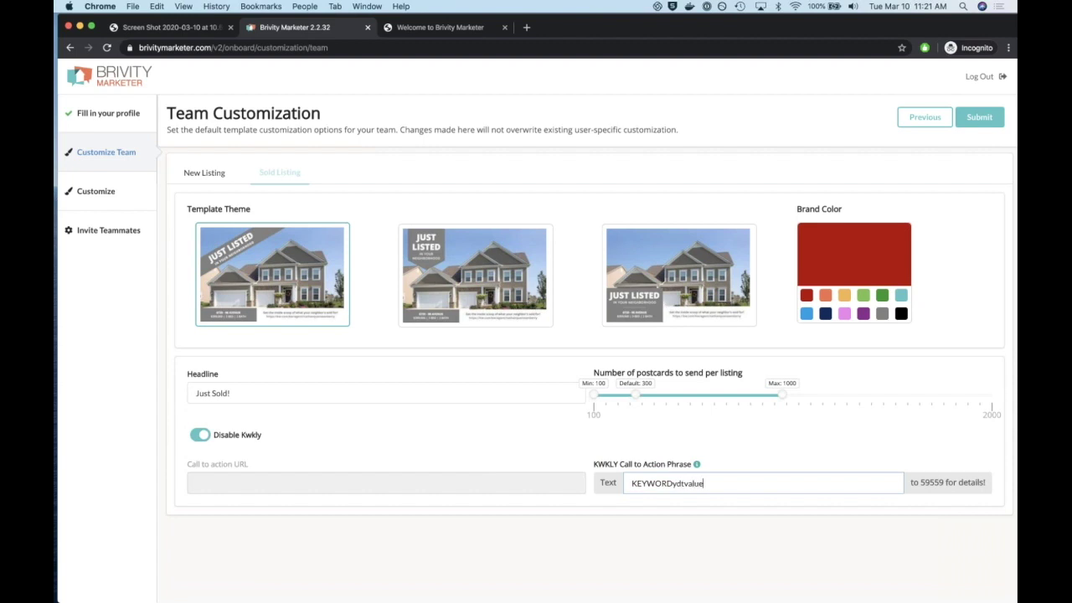
pyautogui.doubleClick(709, 493)
pyautogui.write('y')
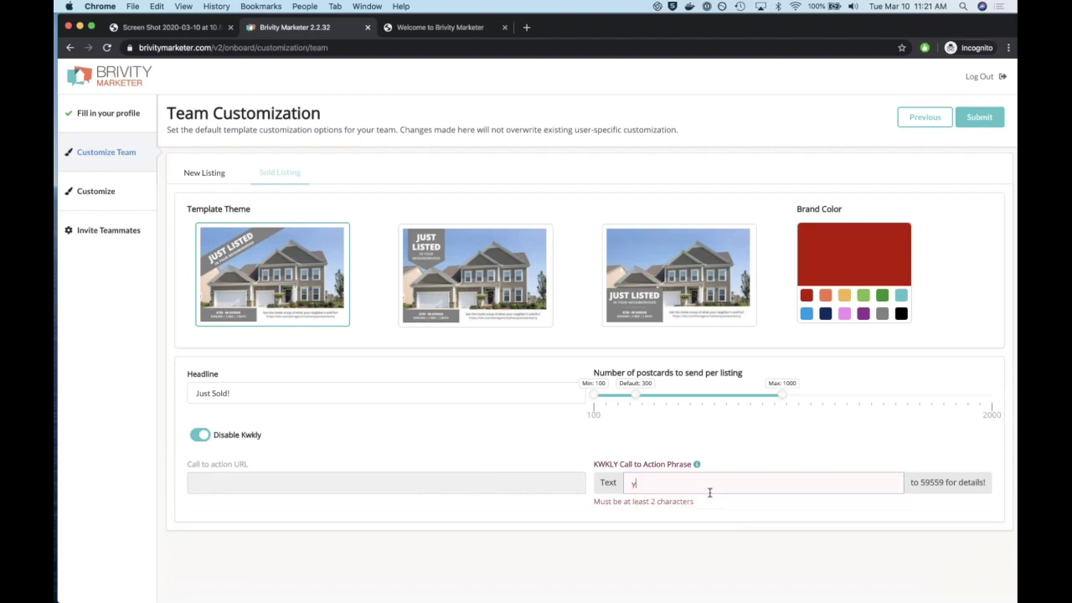
pyautogui.write('dtvalue')
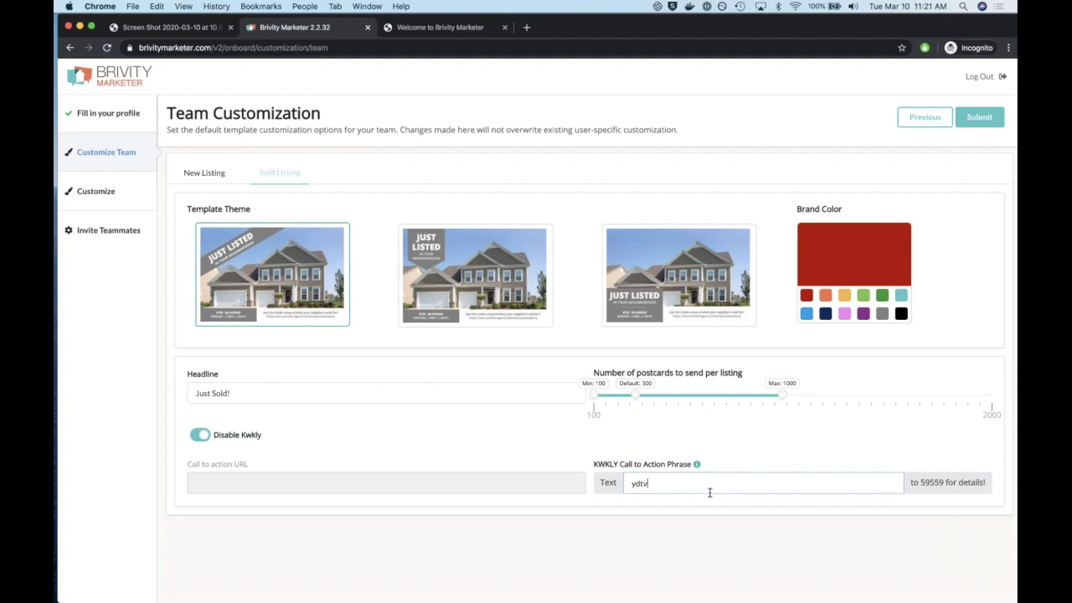
pyautogui.click(723, 523)
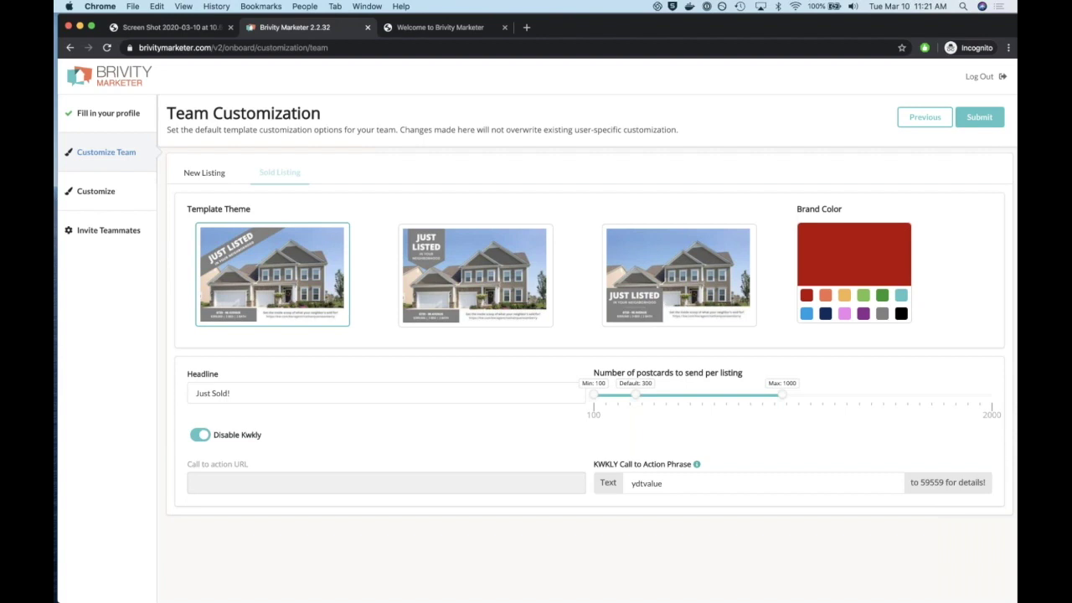
pyautogui.click(199, 437)
pyautogui.click(204, 436)
# Submit the team customization, preview the fronts and backs of the Just Listed and Just Sold postcards, and continue.
pyautogui.click(980, 119)
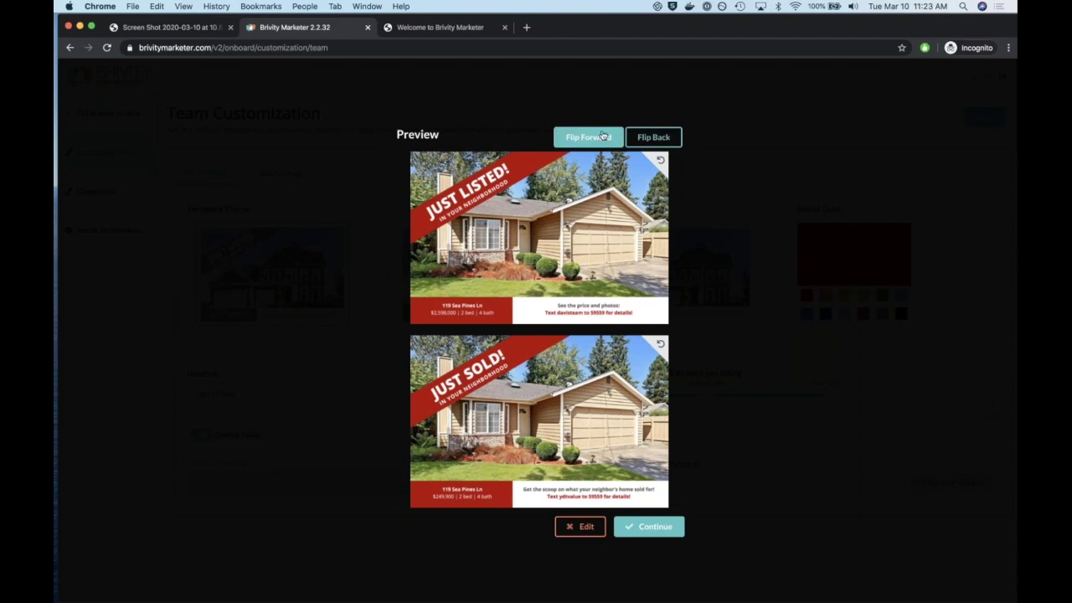
pyautogui.click(652, 137)
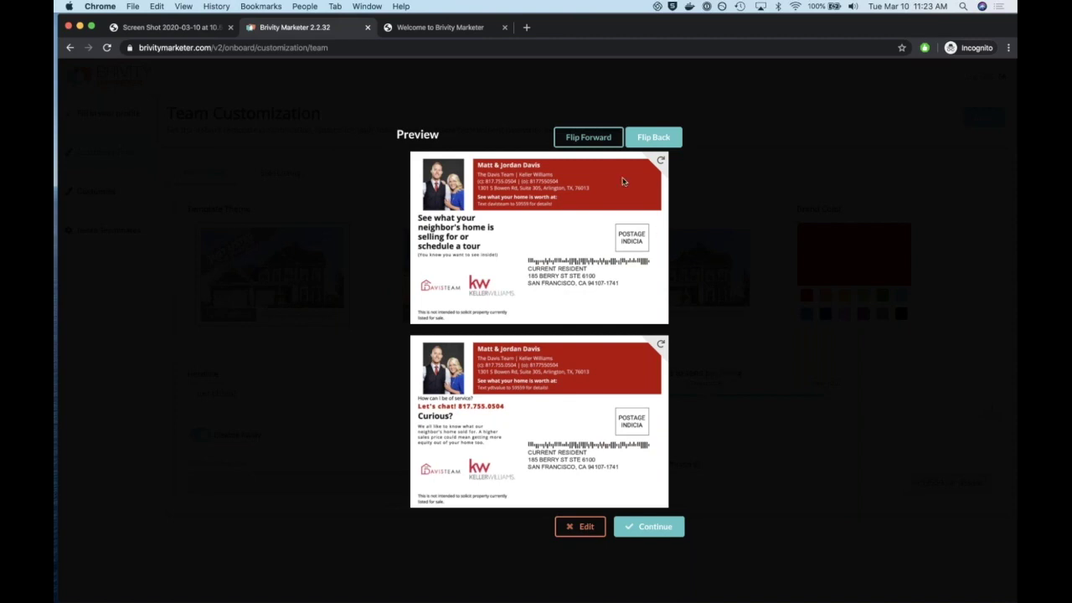
pyautogui.click(596, 143)
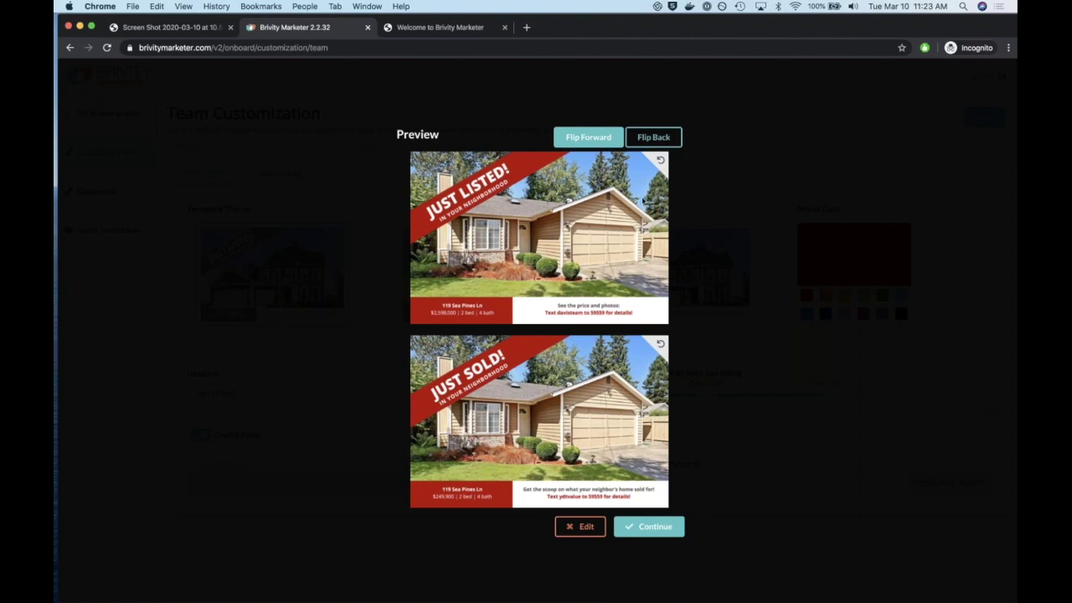
pyautogui.click(653, 137)
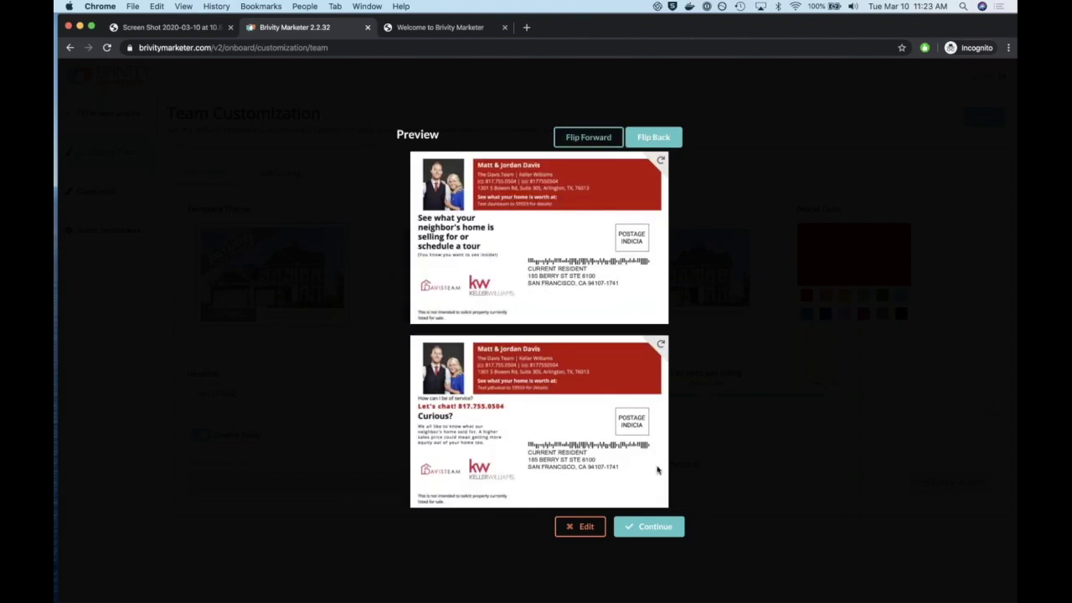
pyautogui.click(649, 526)
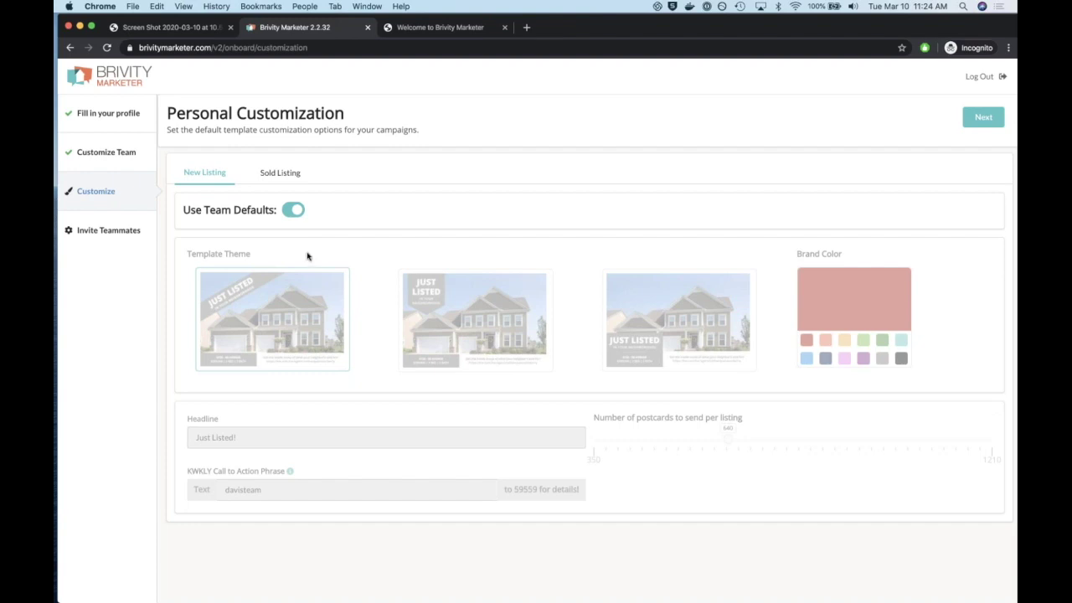
# Inspect the personal New Listing options with Use Team Defaults off, look at the Sold Listing settings, and leave the team defaults on.
pyautogui.click(288, 214)
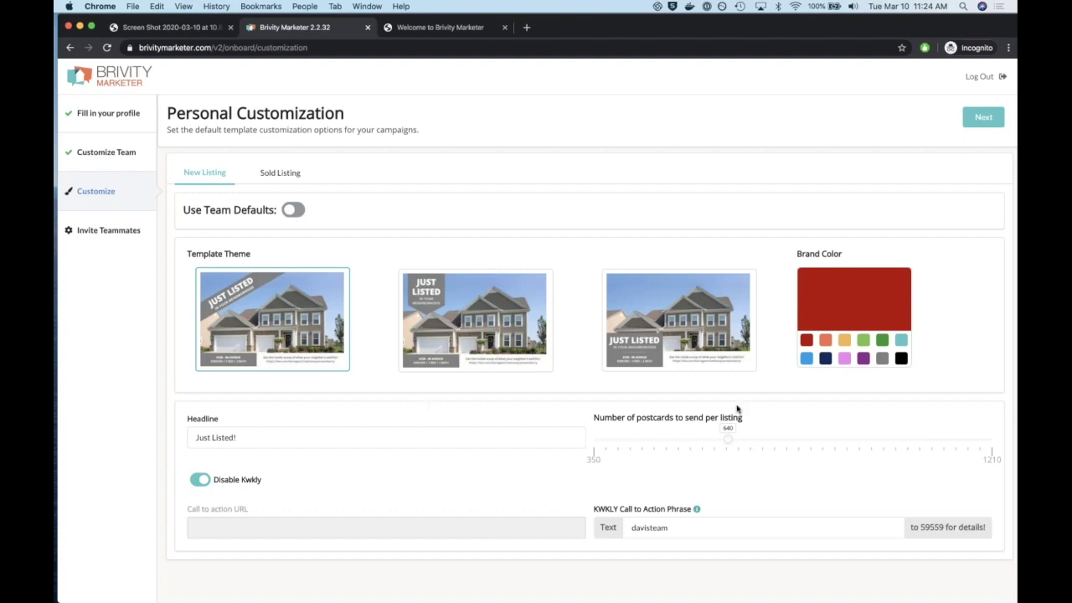
pyautogui.click(295, 210)
pyautogui.click(279, 175)
pyautogui.click(211, 173)
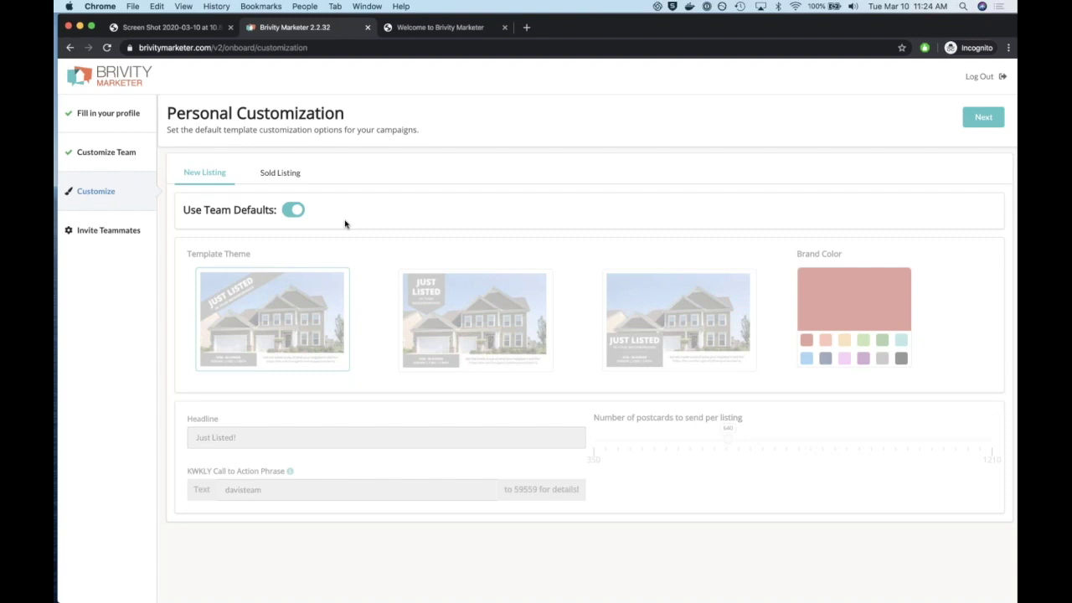
pyautogui.click(292, 213)
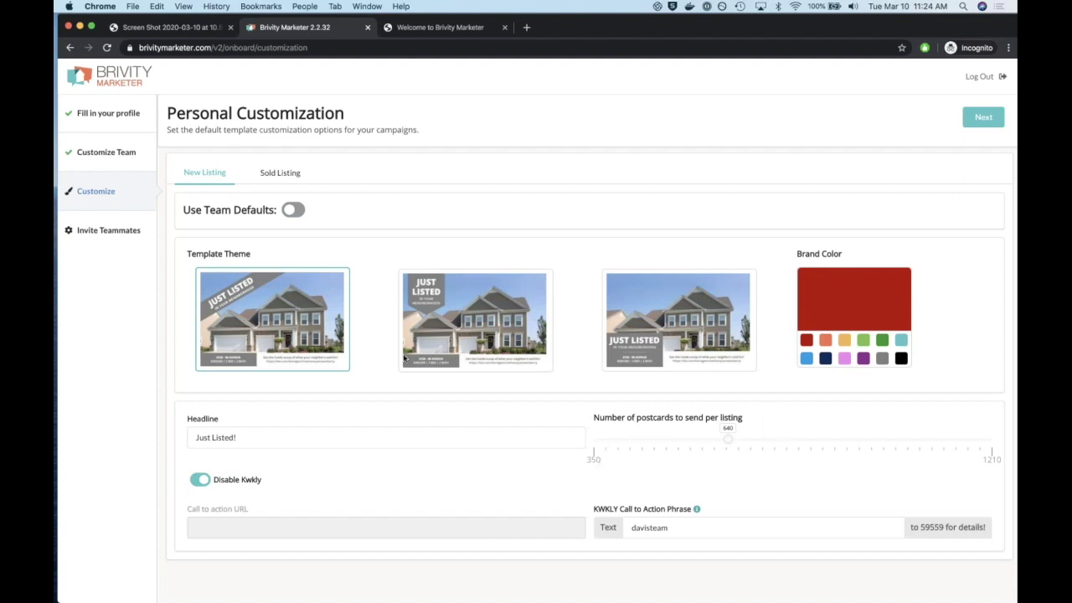
pyautogui.click(289, 209)
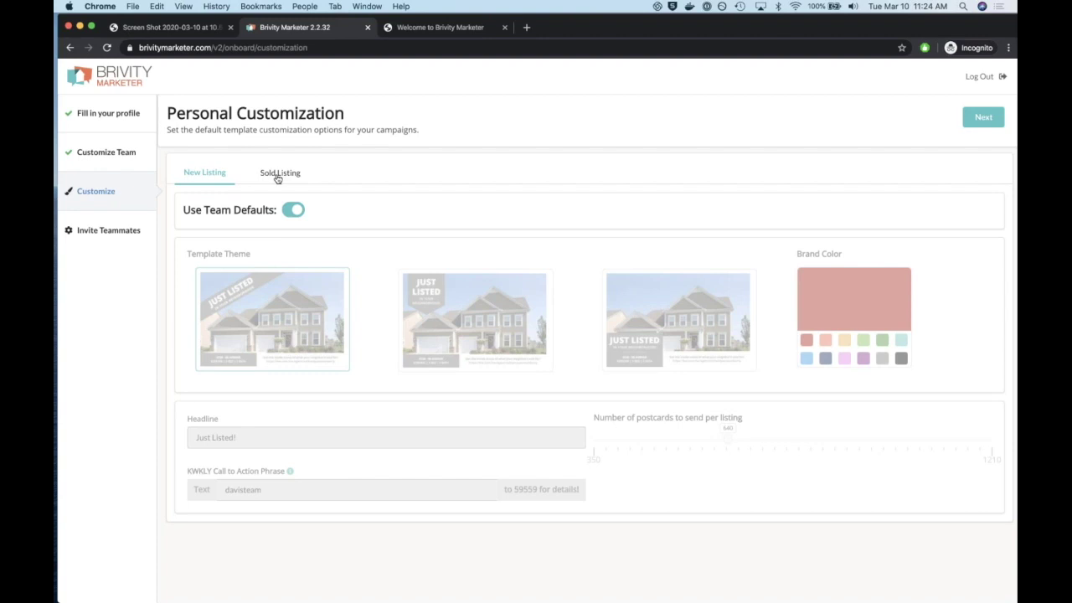
# Submit the personal customization for new and sold listings using the team defaults.
pyautogui.click(984, 118)
pyautogui.click(991, 125)
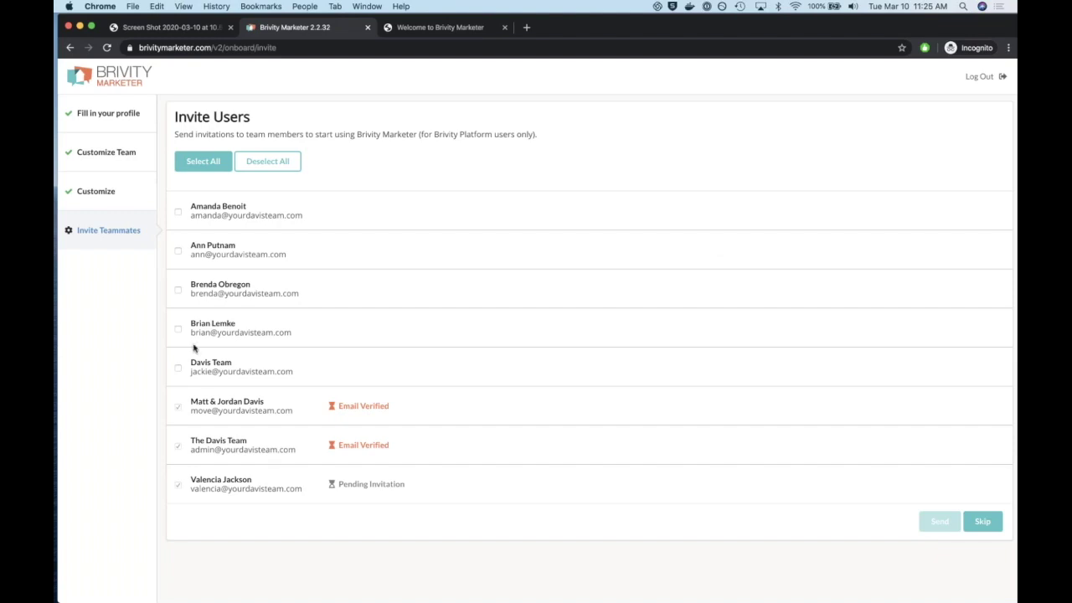
# Try selecting the first listed teammate for an invitation and clear that selection.
pyautogui.click(177, 214)
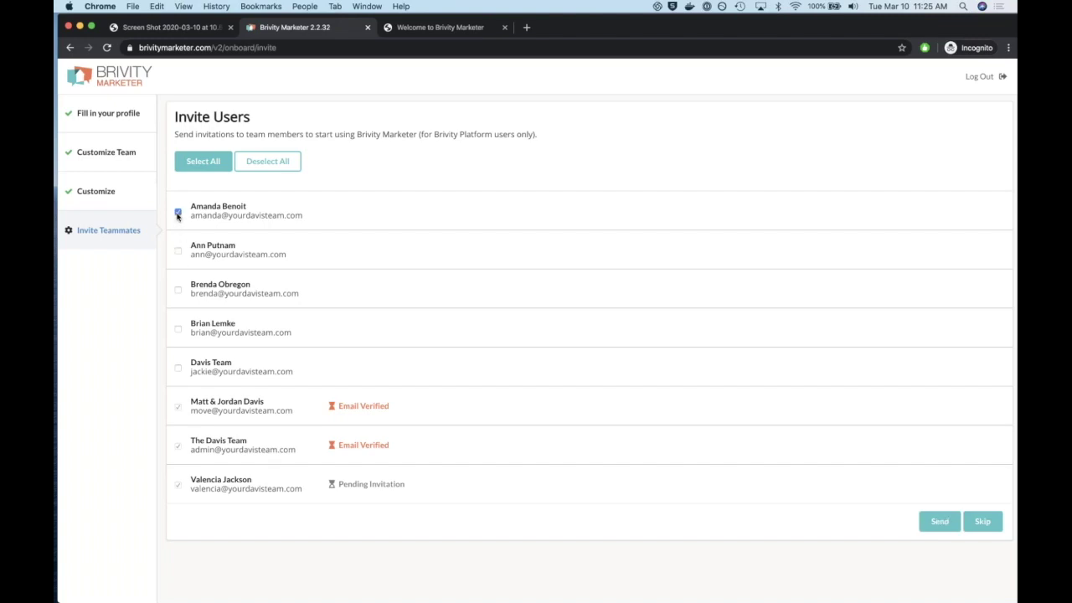
pyautogui.click(178, 214)
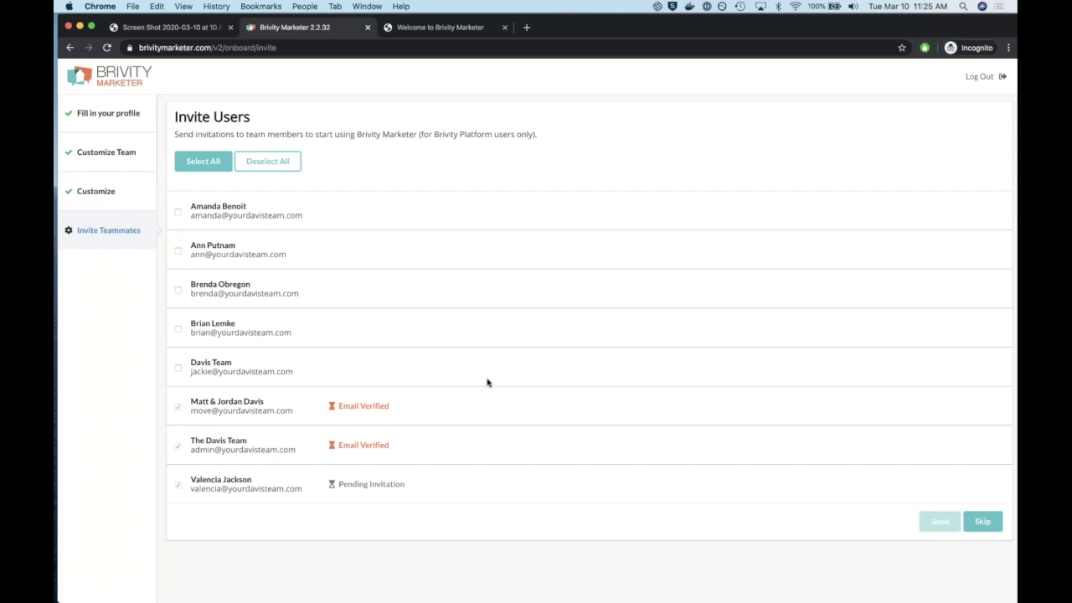
# View the saved screenshot of the email verification message and return to the Brivity Marketer page.
pyautogui.click(171, 27)
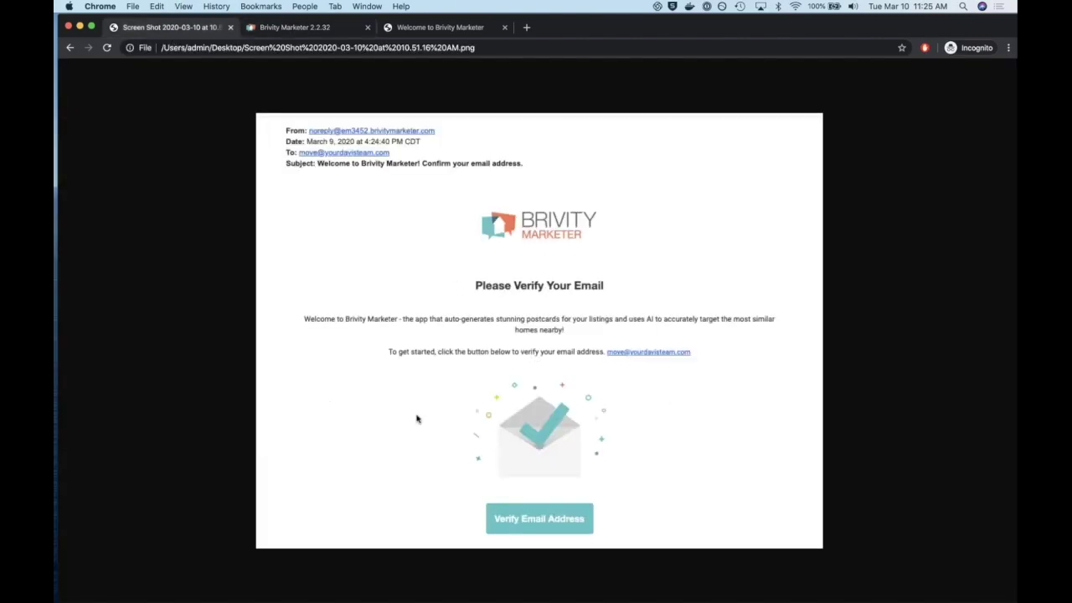
pyautogui.click(283, 28)
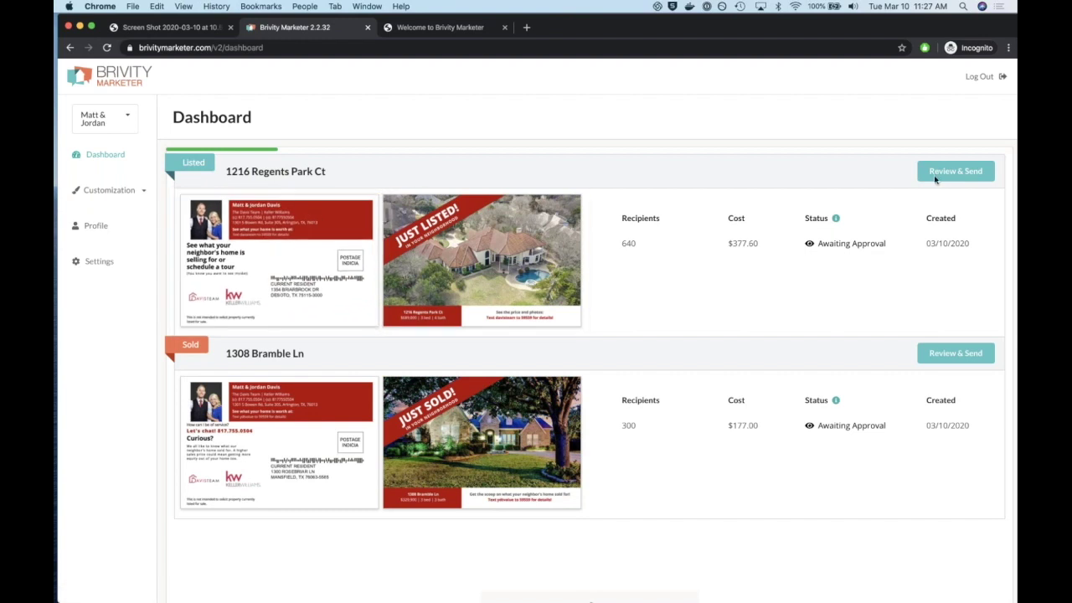
# Open the Sold campaign directly below the Listed one for review and examine its postcard and the recipient map around the property.
pyautogui.click(958, 356)
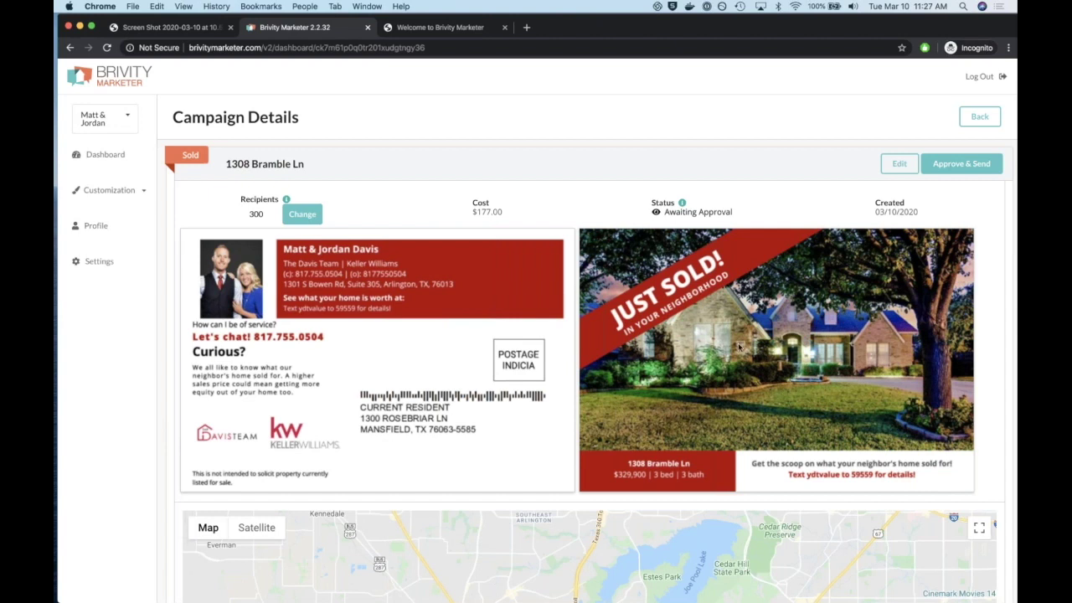
pyautogui.scroll(-1, 740, 346)
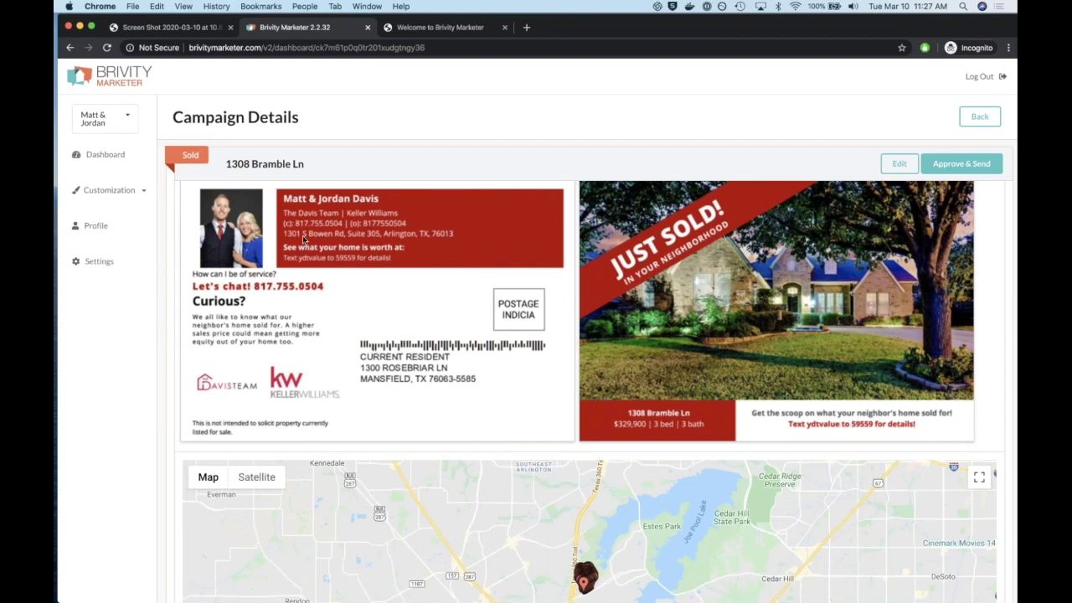
pyautogui.scroll(-3, 472, 382)
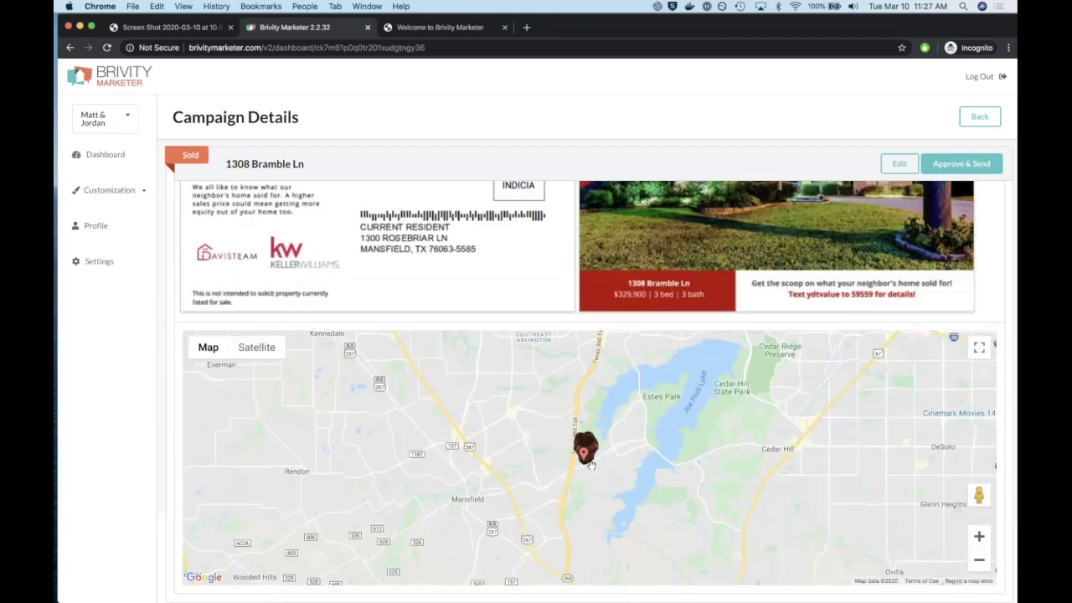
pyautogui.click(979, 537)
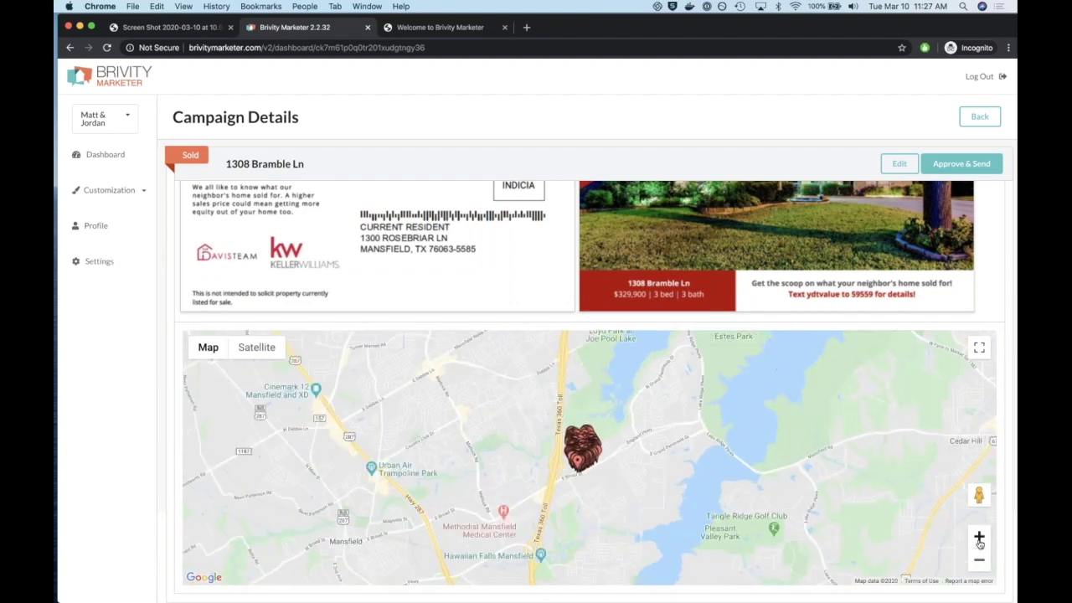
pyautogui.click(980, 537)
pyautogui.click(979, 537)
pyautogui.moveTo(765, 473); pyautogui.dragTo(787, 442)
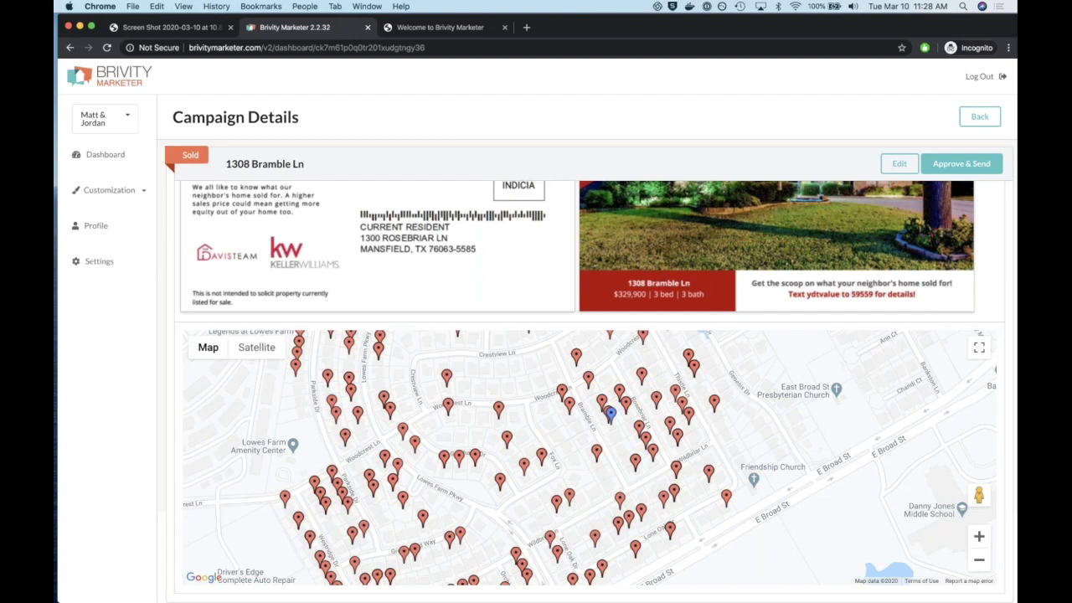
# Approve and send the Just Sold campaign, agree to the immediate charge, and check the explanation of campaign statuses.
pyautogui.scroll(3, 613, 241)
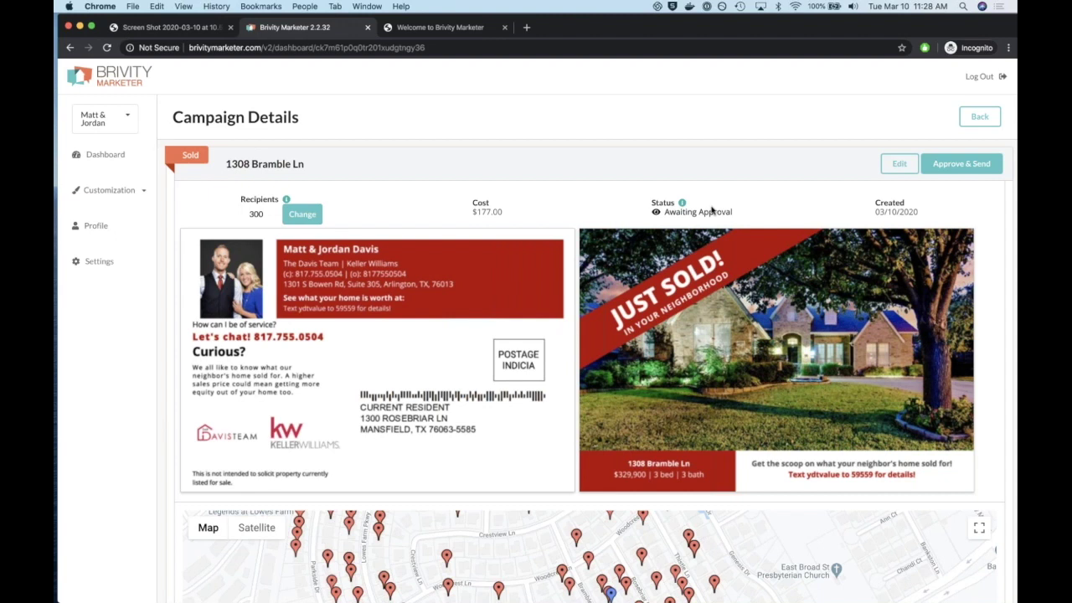
pyautogui.click(964, 171)
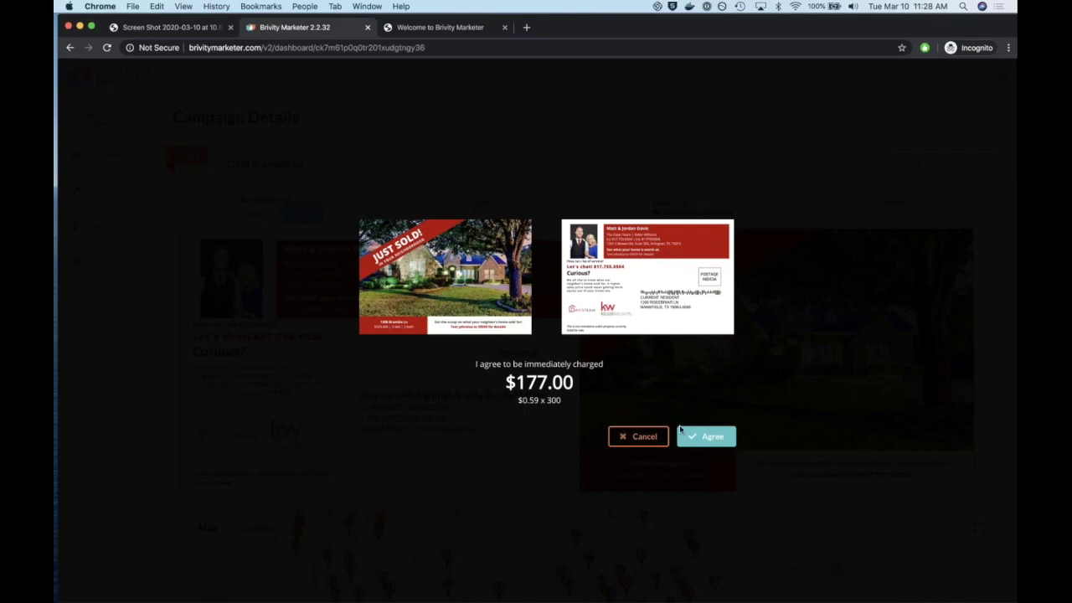
pyautogui.click(694, 439)
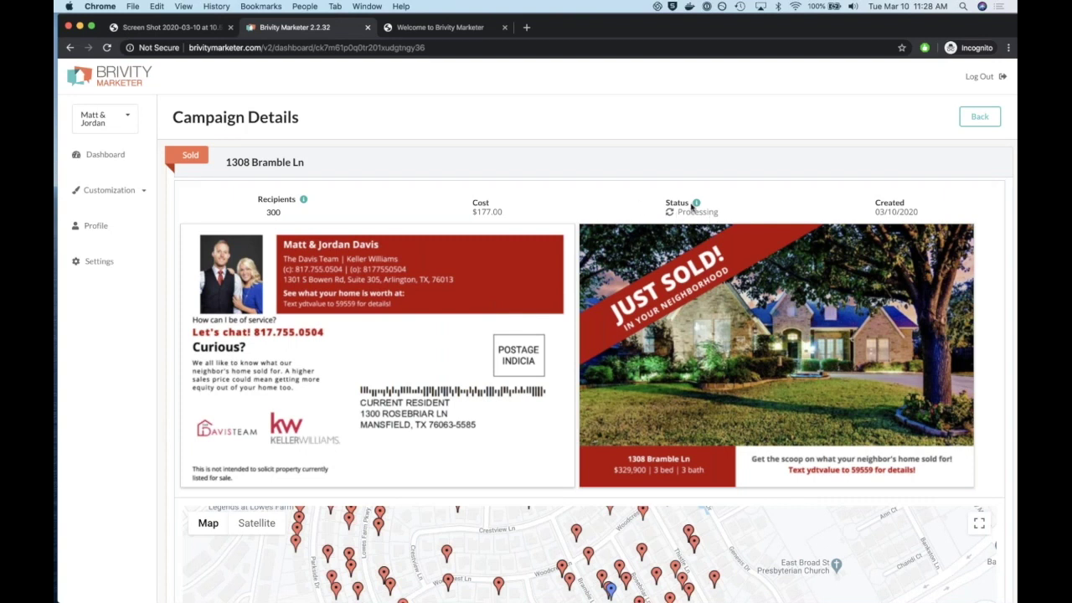
pyautogui.moveTo(697, 204)
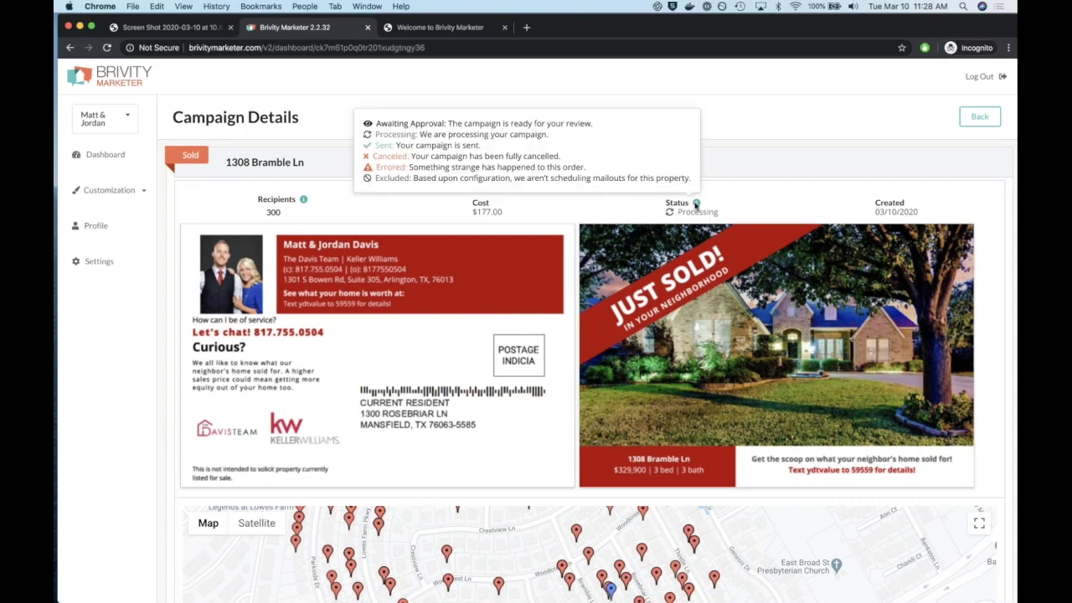
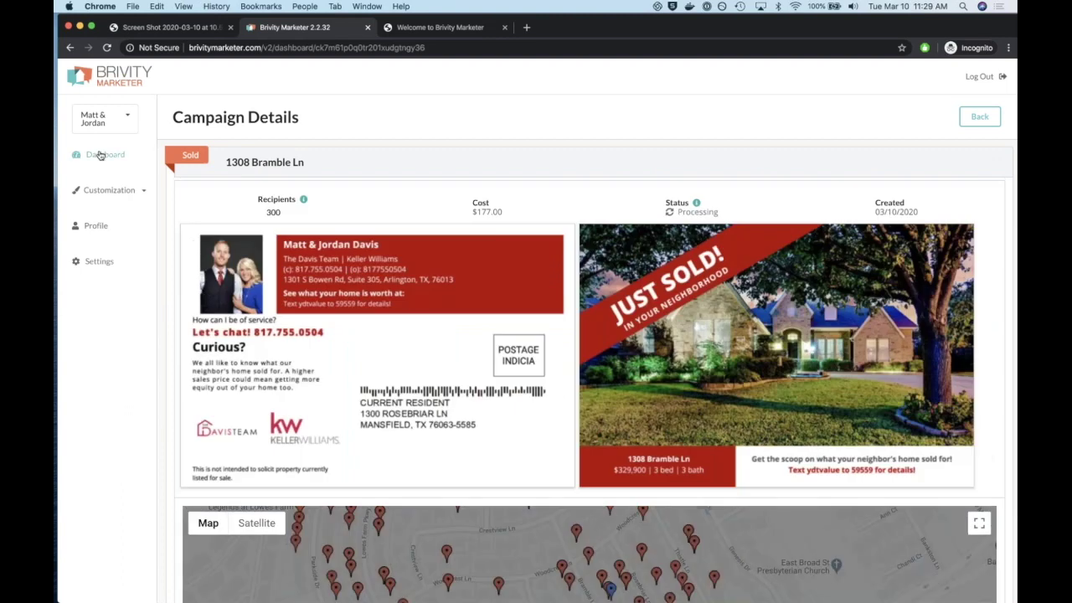
# Return to the dashboard and look through the generated campaigns, including the status of the approved one.
pyautogui.click(101, 154)
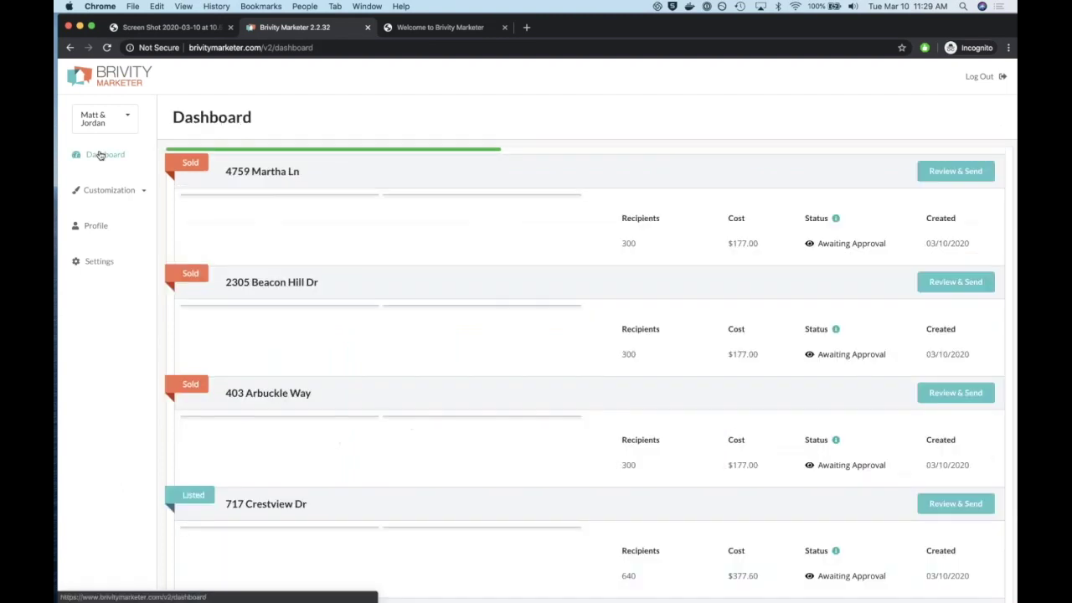
pyautogui.scroll(-10, 586, 368)
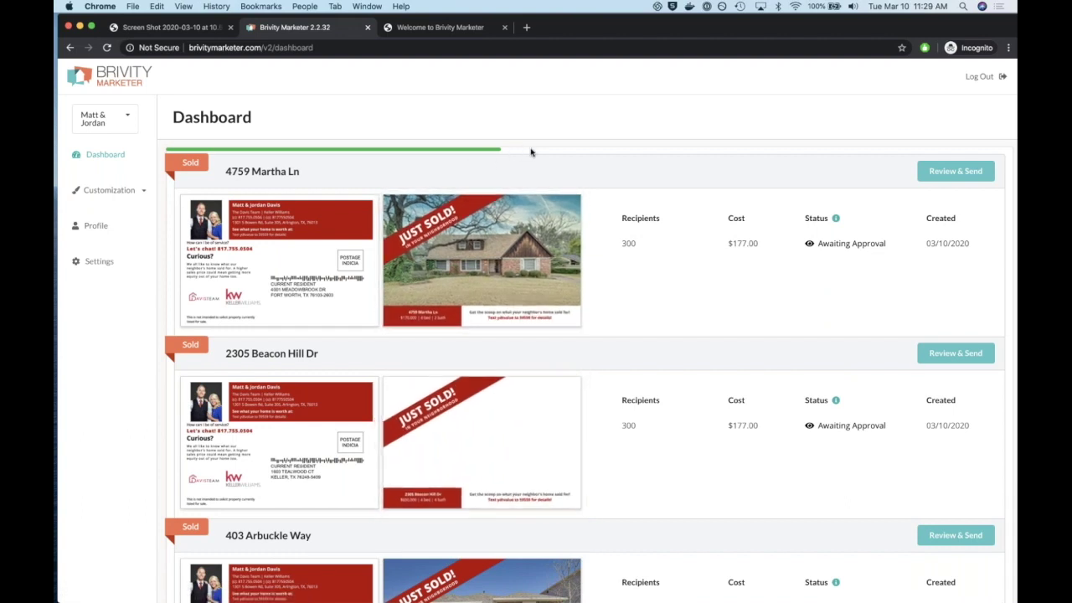
pyautogui.scroll(-10, 530, 152)
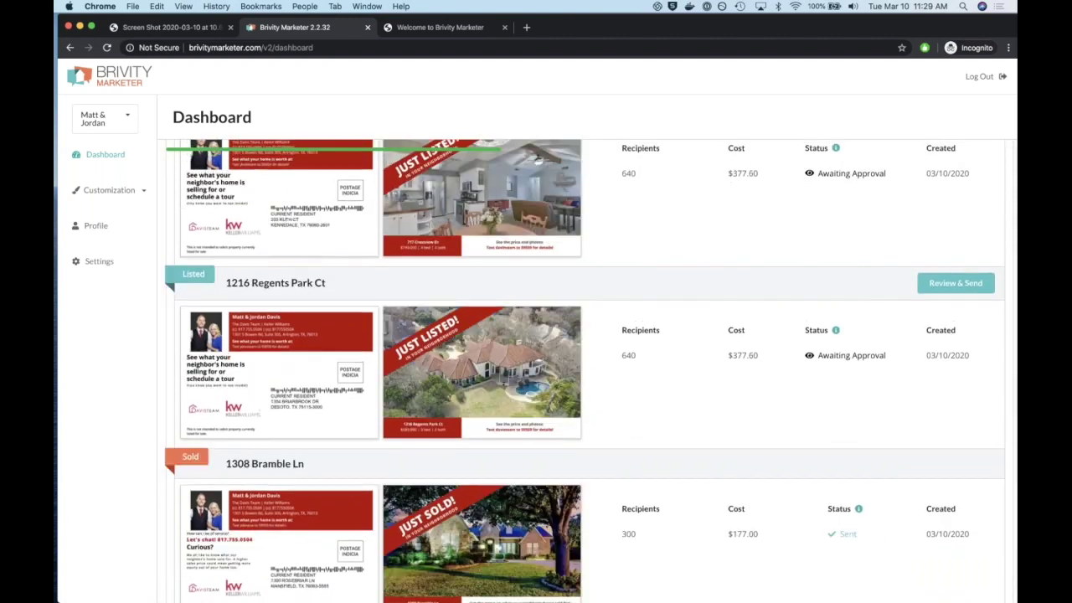
pyautogui.scroll(10, 585, 371)
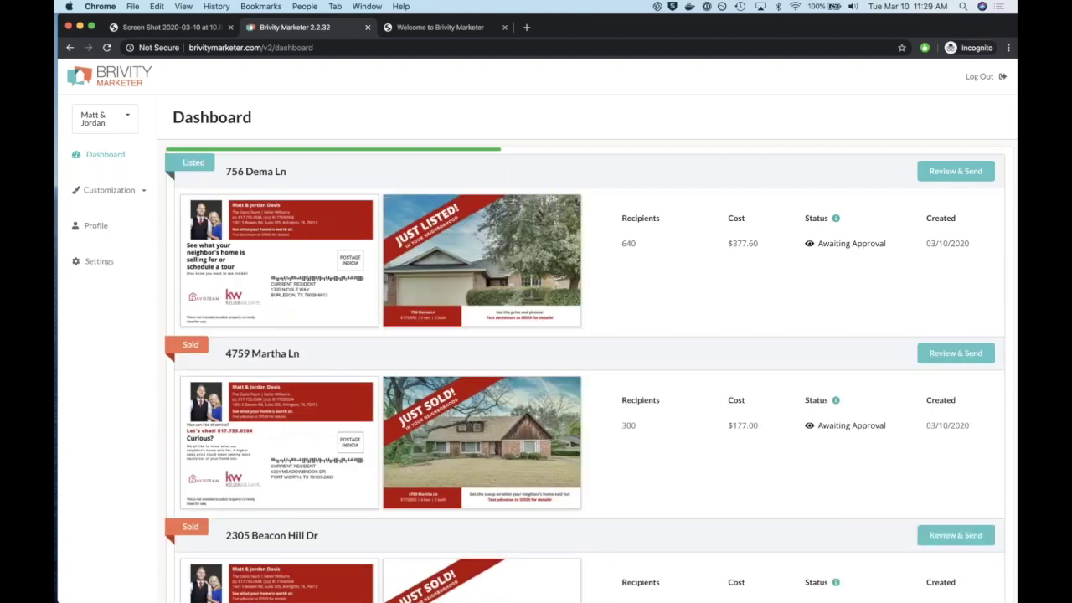
# Open the second campaign on the dashboard, a Just Sold postcard, for editing and view its Display Agent choices without changing the agent.
pyautogui.click(951, 362)
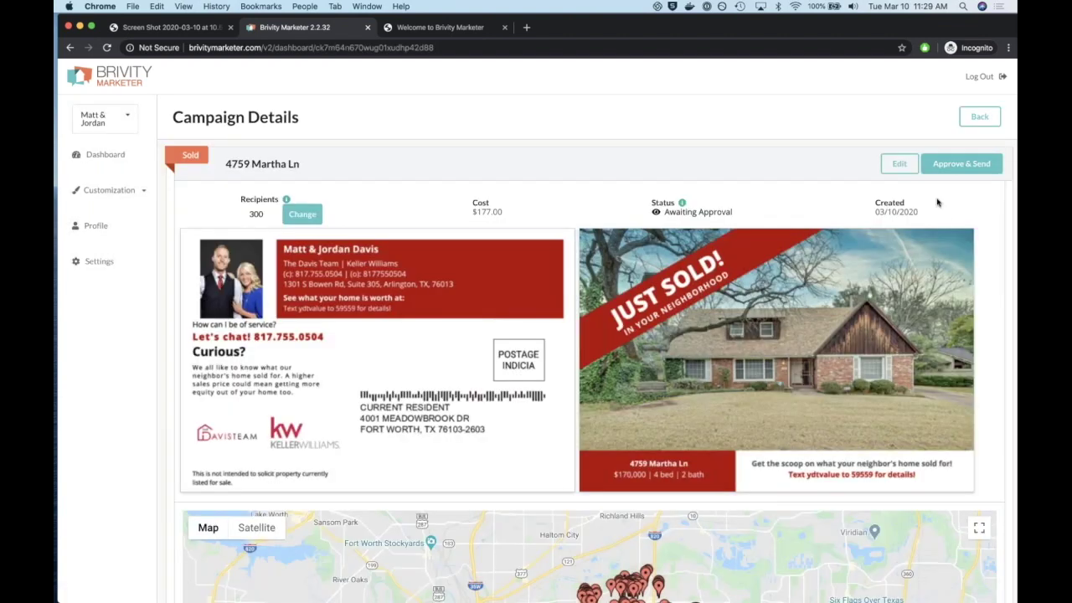
pyautogui.click(901, 168)
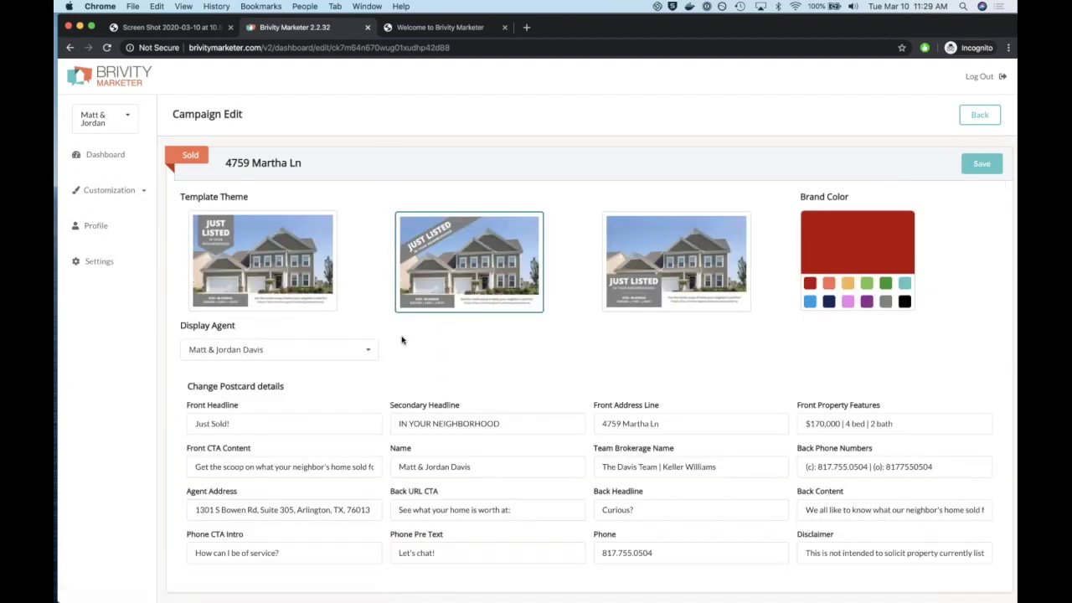
pyautogui.scroll(-3, 405, 338)
pyautogui.scroll(3, 587, 377)
pyautogui.click(366, 350)
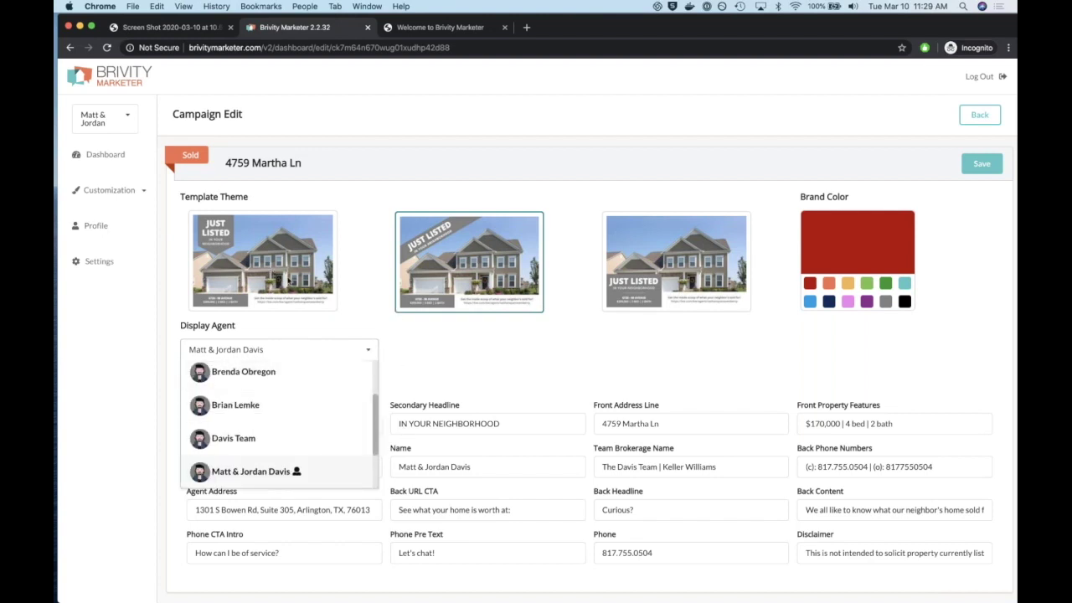
pyautogui.click(464, 358)
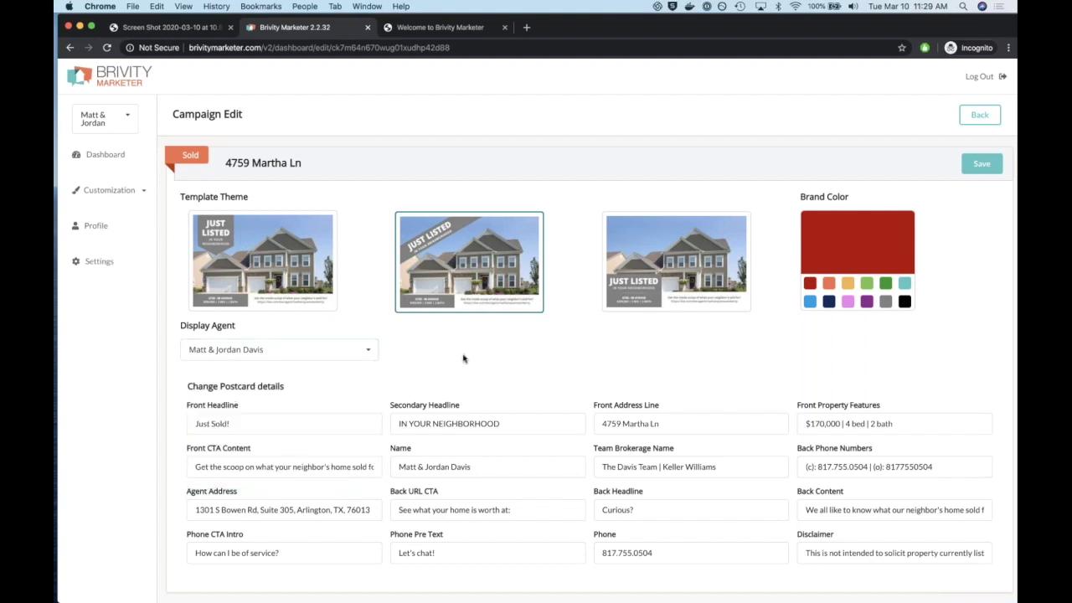
# Review the editable postcard details and check the full Display Agent list again, keeping the current agent.
pyautogui.scroll(-3, 463, 359)
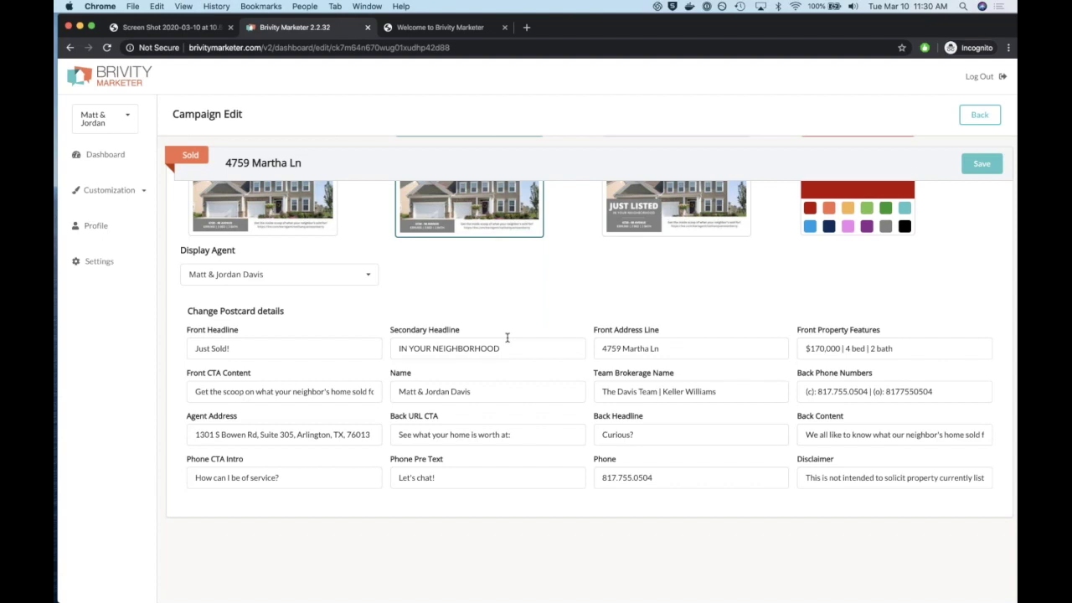
pyautogui.click(357, 279)
pyautogui.scroll(2, 328, 330)
pyautogui.scroll(-4, 323, 330)
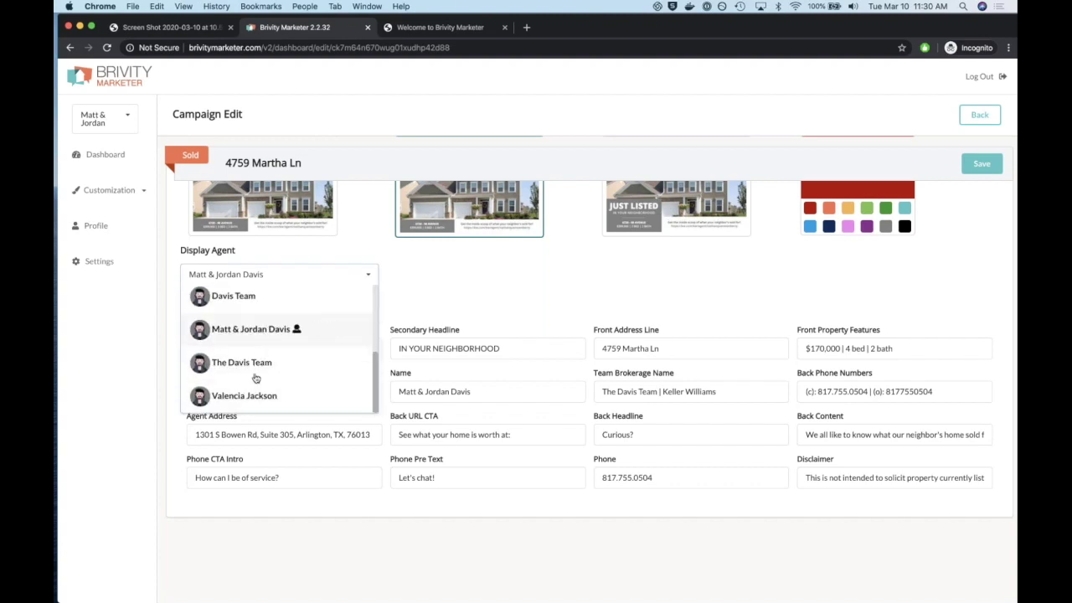
pyautogui.click(466, 293)
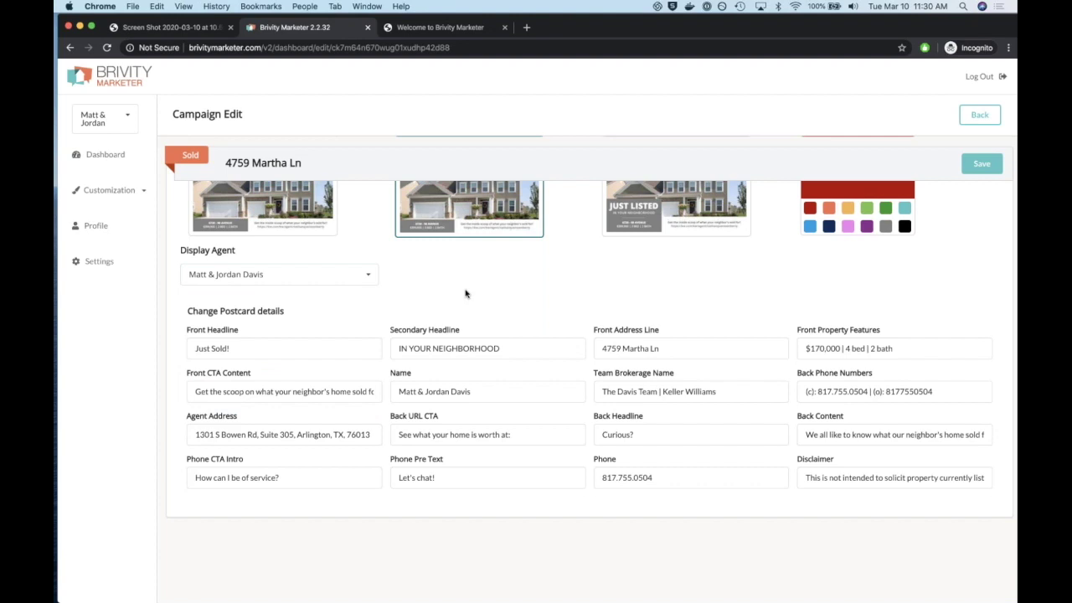
pyautogui.scroll(3, 466, 293)
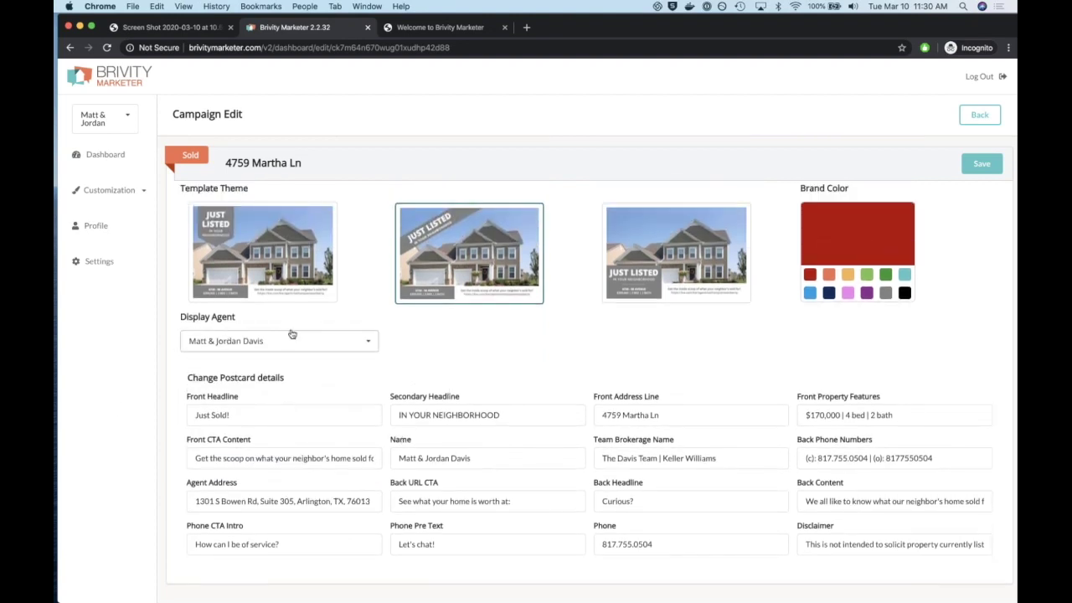
pyautogui.scroll(-2, 368, 471)
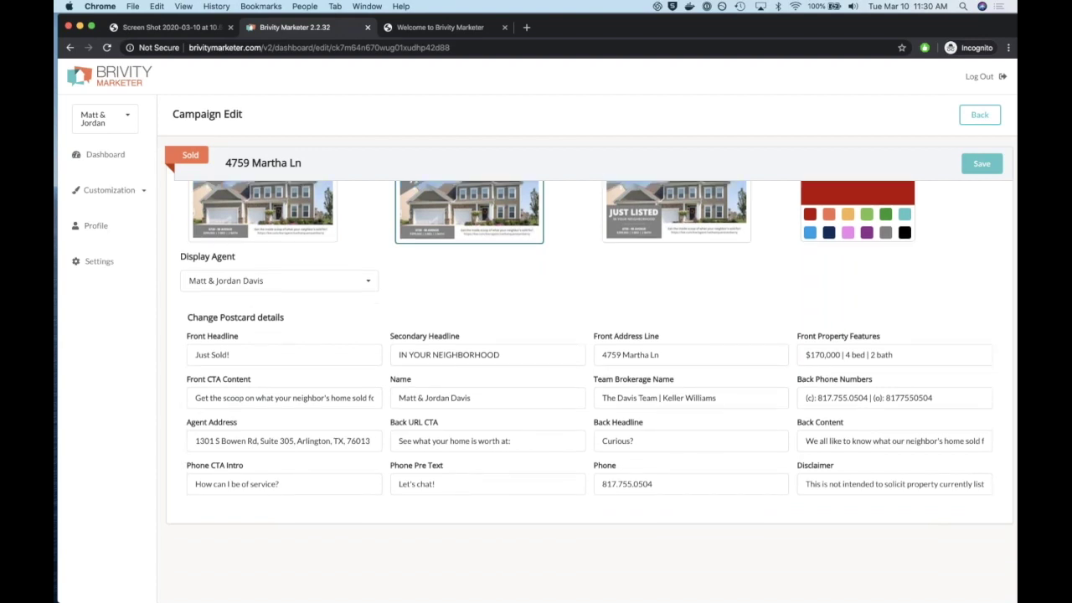
# Remove the first co-agent's name from the postcard's Name field, leaving only the second agent's full name, and save the campaign.
pyautogui.doubleClick(455, 398)
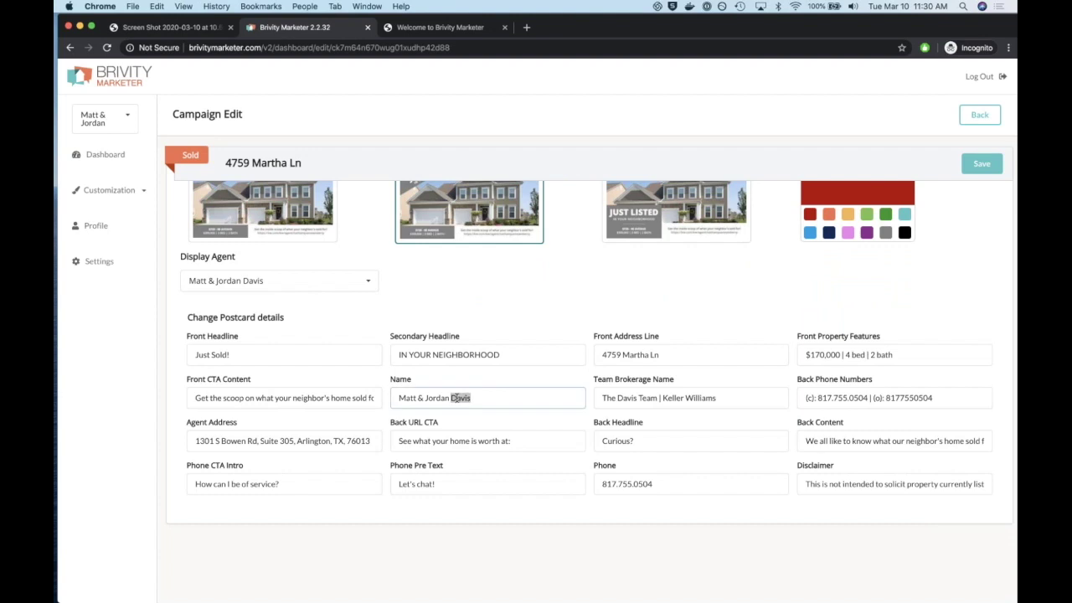
pyautogui.moveTo(423, 398); pyautogui.dragTo(383, 397)
pyautogui.press('BackSpace')
pyautogui.scroll(2, 1001, 220)
pyautogui.click(982, 164)
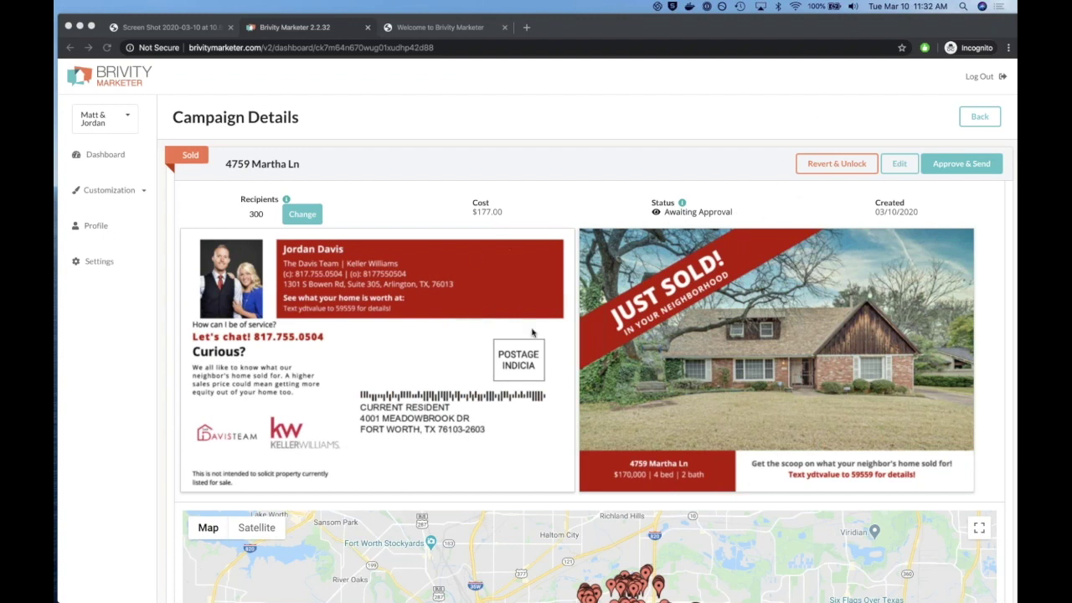
# Switch to the first listed agent's account and open that agent's customization settings.
pyautogui.click(99, 261)
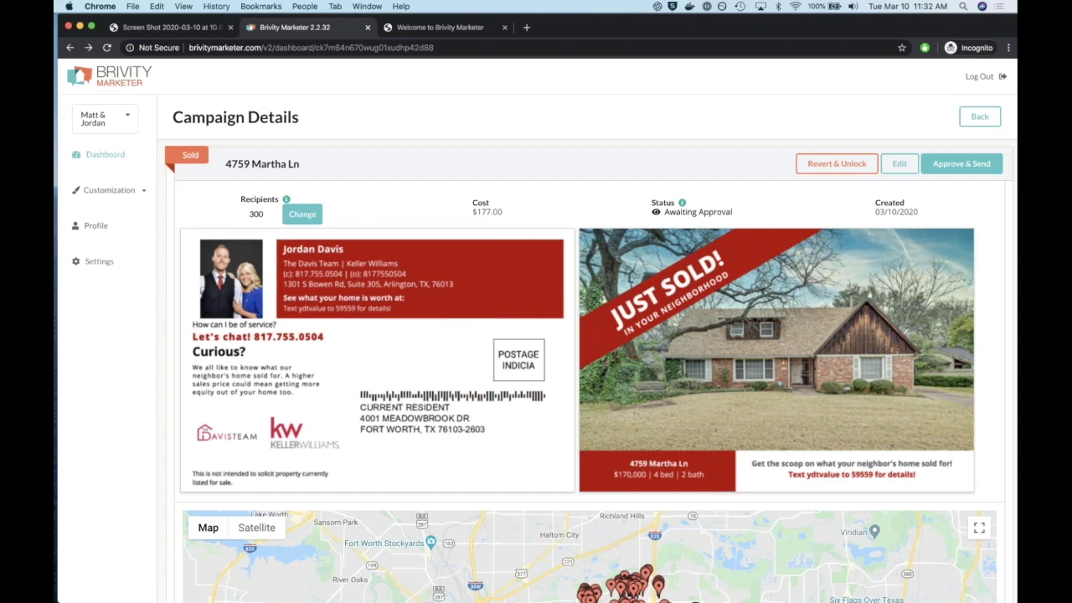
pyautogui.click(123, 119)
pyautogui.scroll(1, 154, 252)
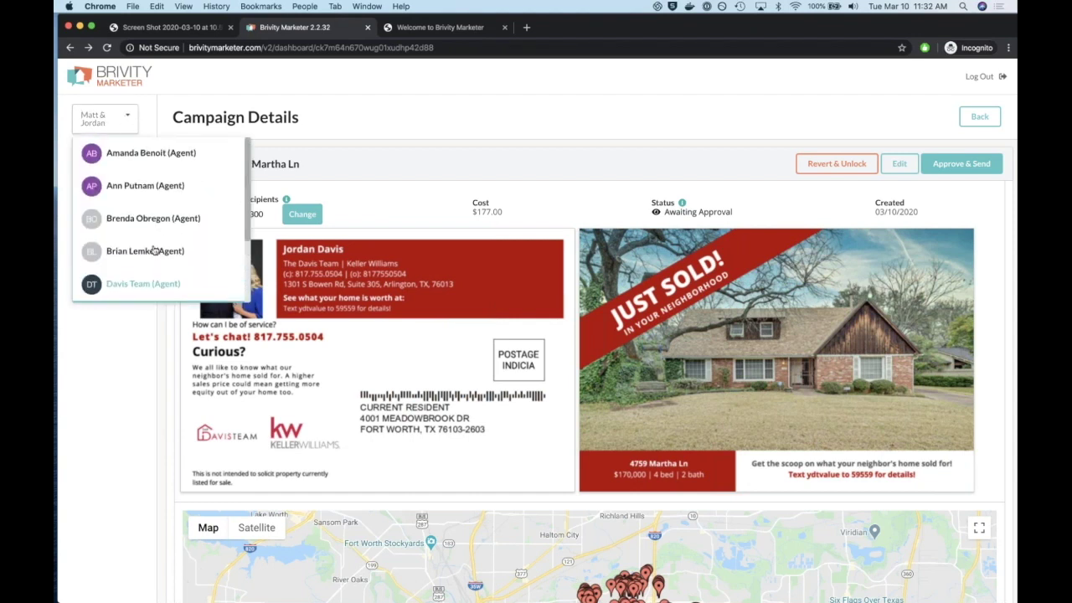
pyautogui.scroll(-3, 154, 251)
pyautogui.scroll(3, 154, 252)
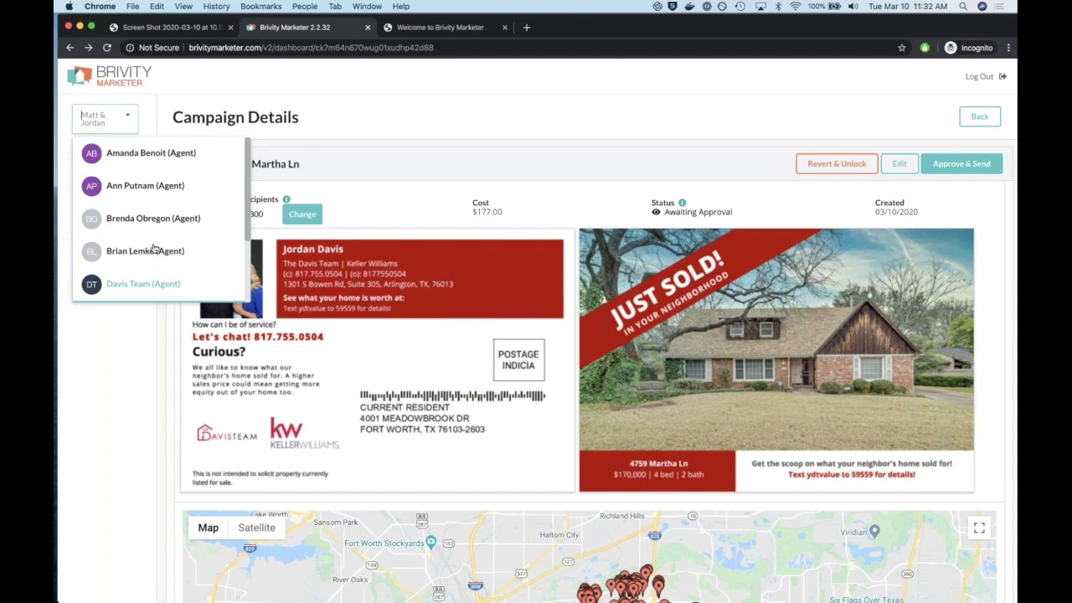
pyautogui.click(161, 165)
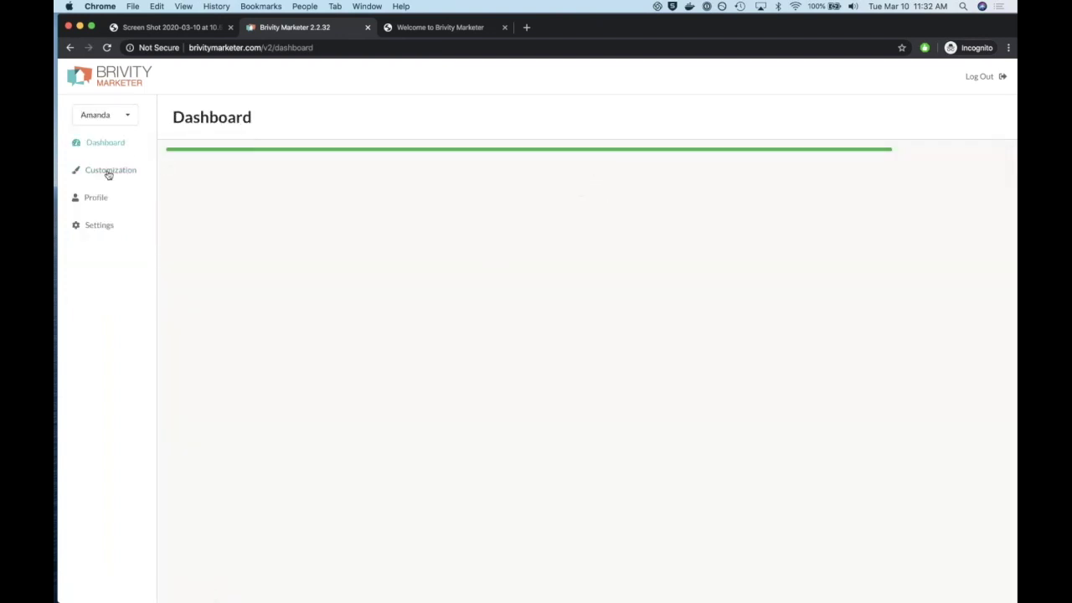
pyautogui.click(108, 173)
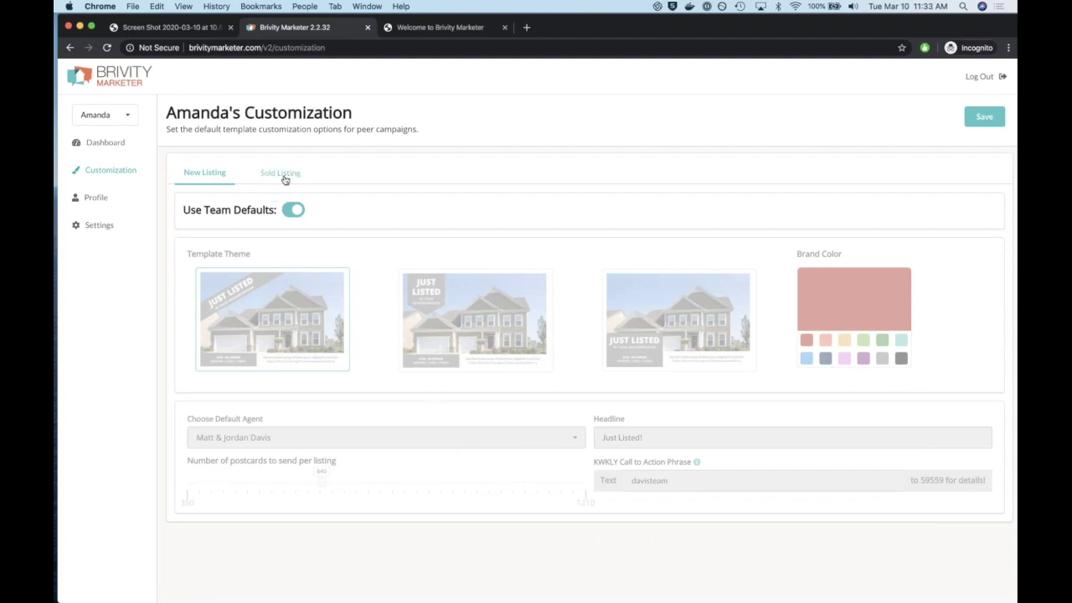
# Look through the list of team accounts without switching, and open the current agent's profile.
pyautogui.click(123, 119)
pyautogui.scroll(-2, 134, 226)
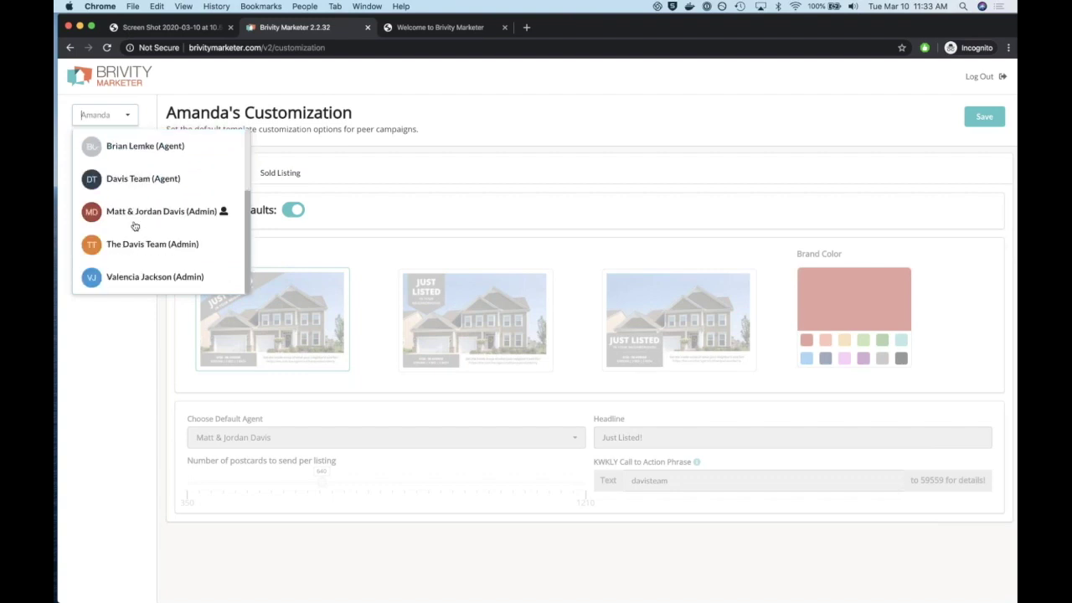
pyautogui.click(461, 151)
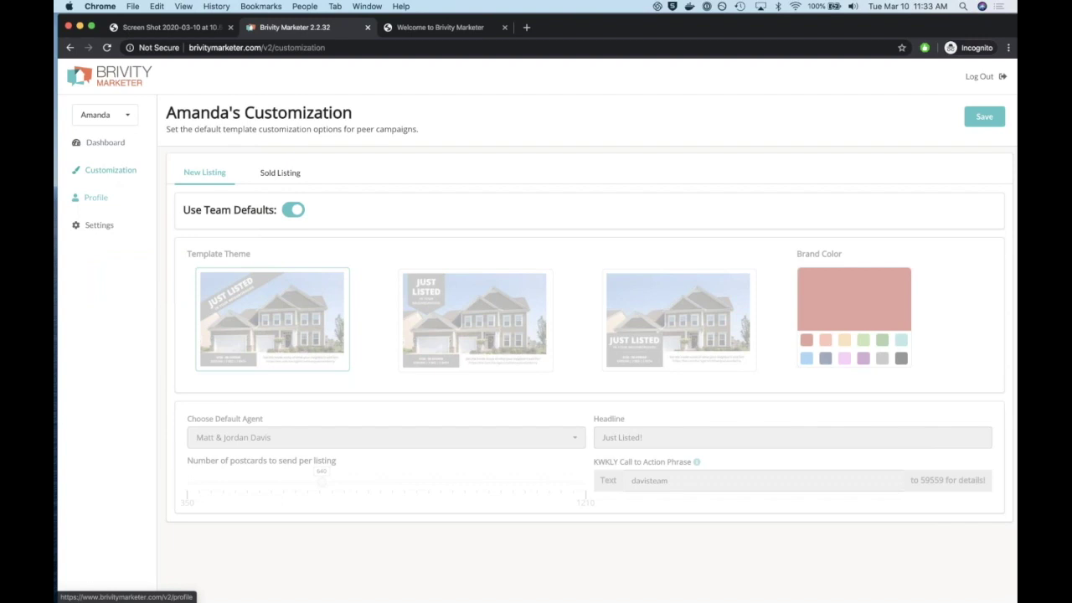
pyautogui.click(99, 198)
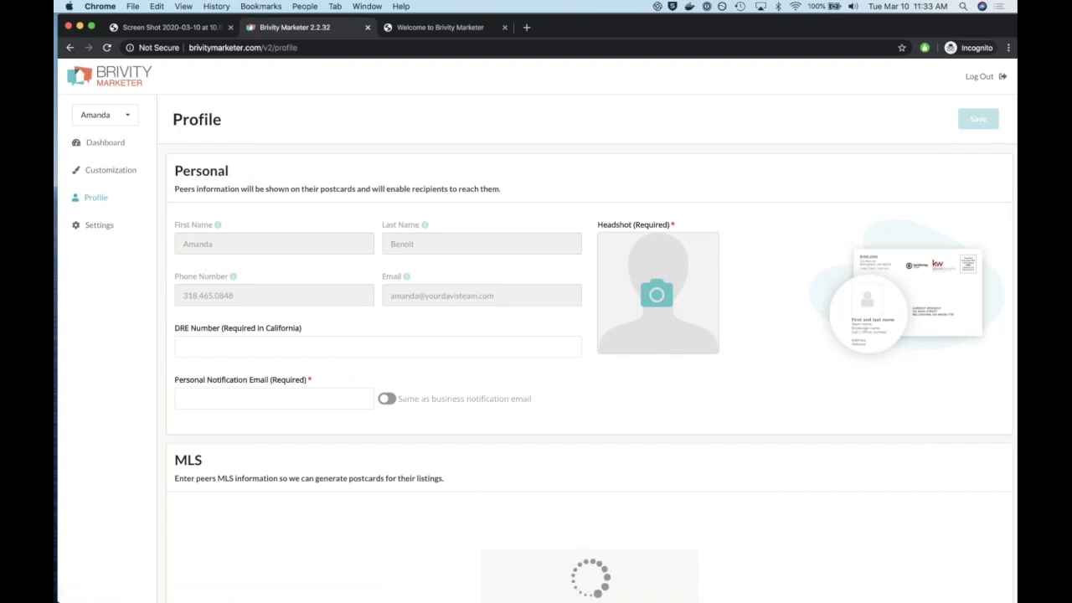
# Review the agent's profile, including the headshot, personal details, DRE number, notification email and MLS section.
pyautogui.scroll(-1, 227, 173)
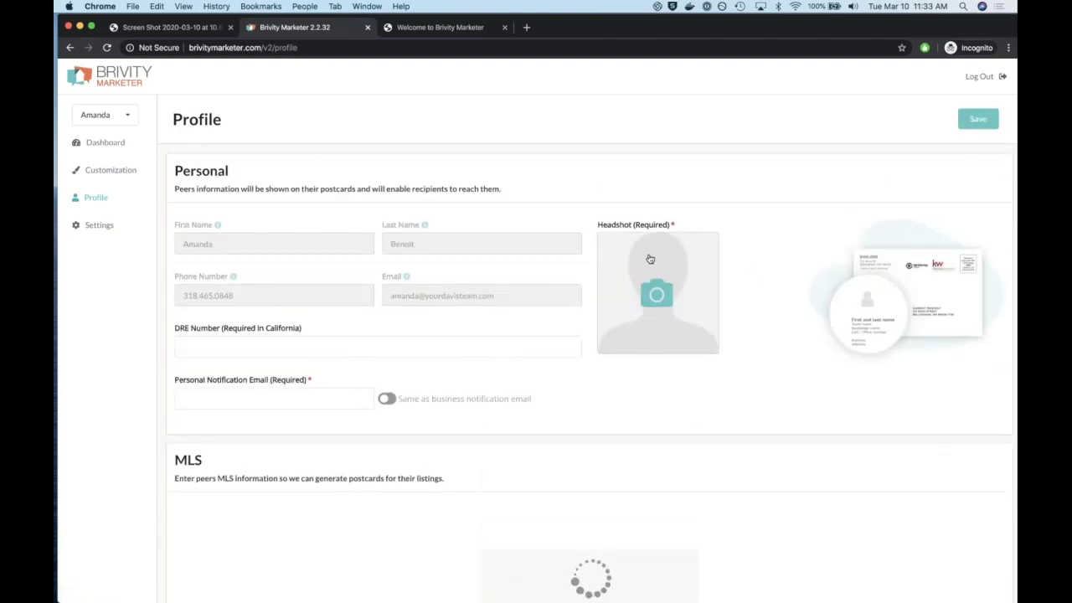
pyautogui.click(648, 307)
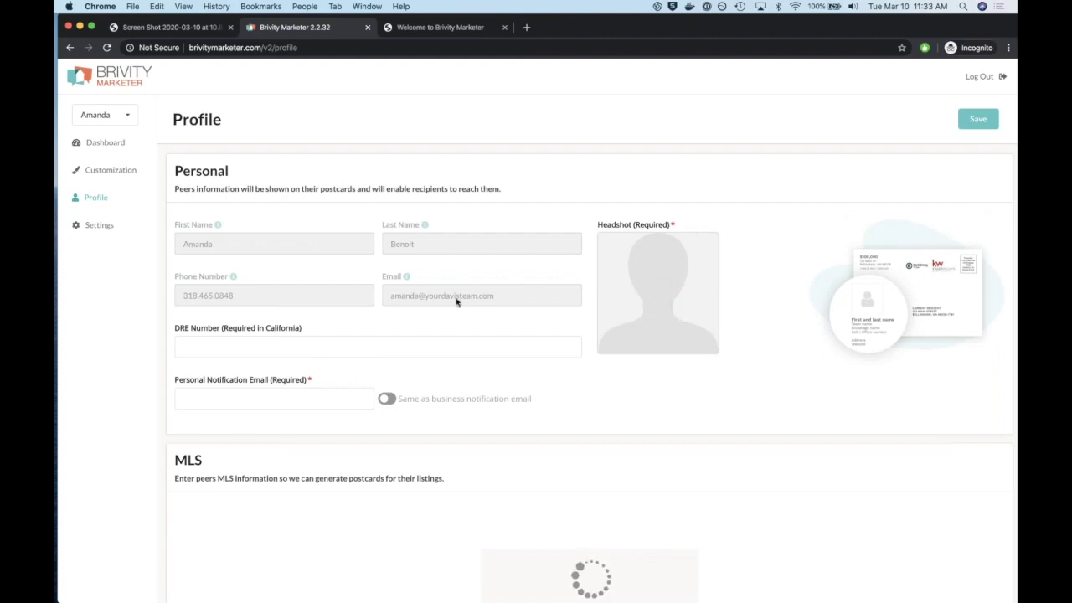
pyautogui.scroll(-3, 457, 303)
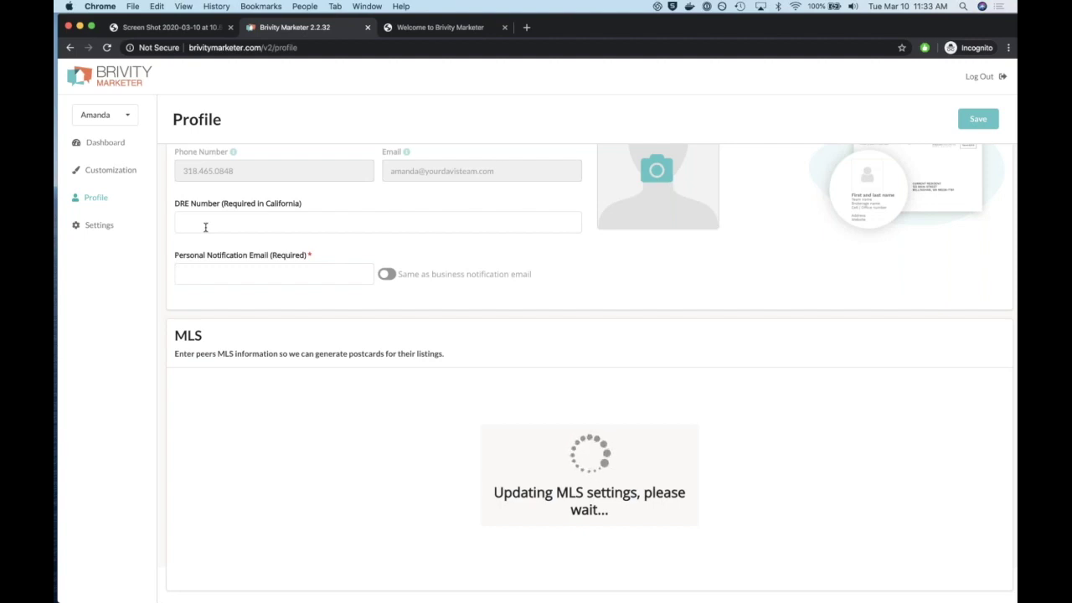
pyautogui.scroll(2, 684, 340)
pyautogui.scroll(-2, 685, 340)
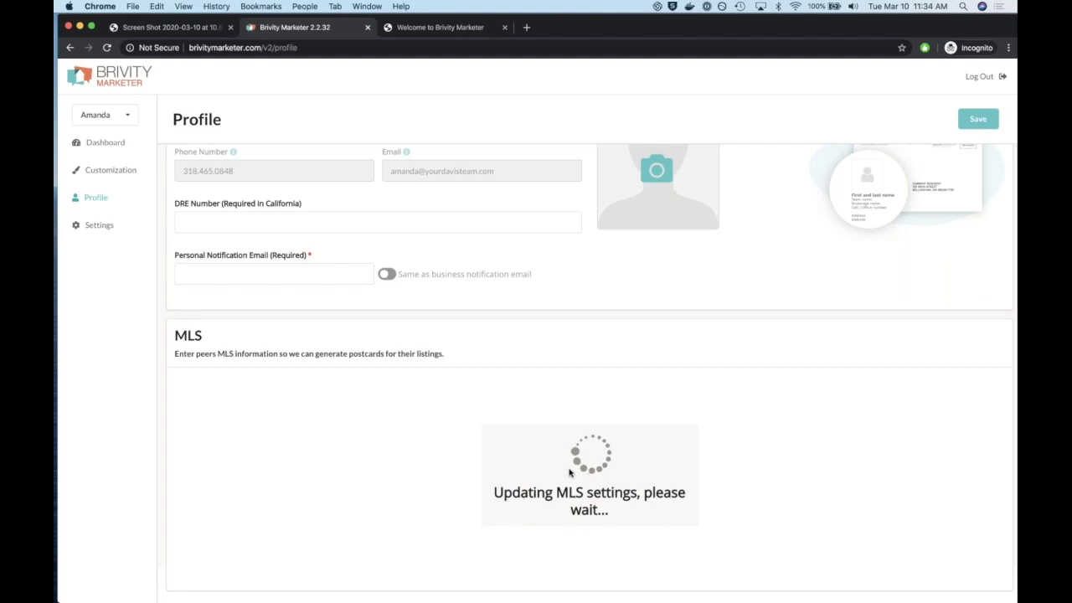
# Switch from the agent's account back to the account owners' own admin account and open its Settings page.
pyautogui.click(122, 148)
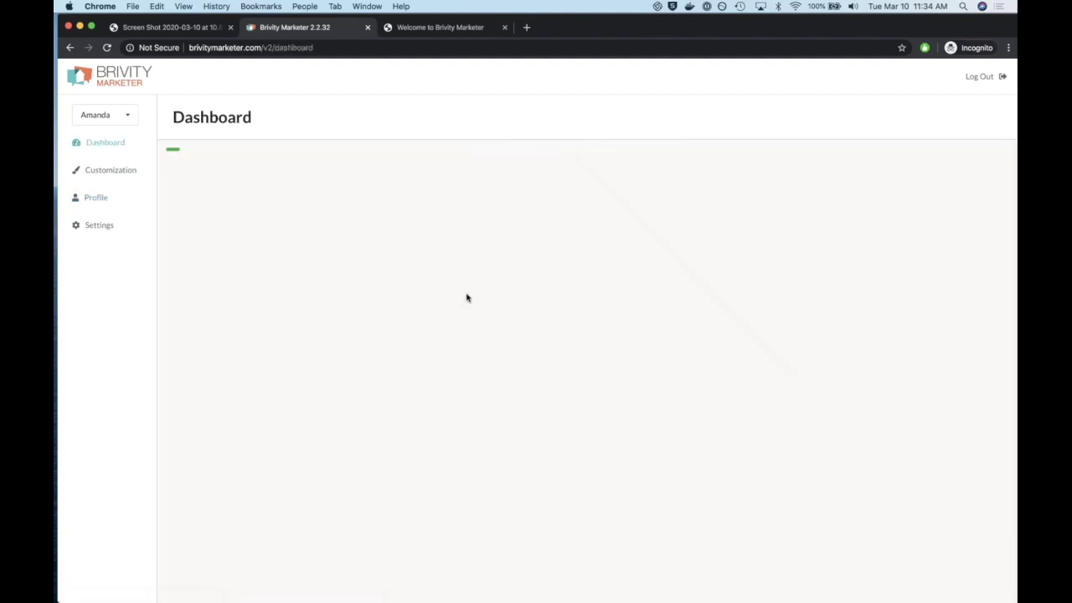
pyautogui.click(101, 110)
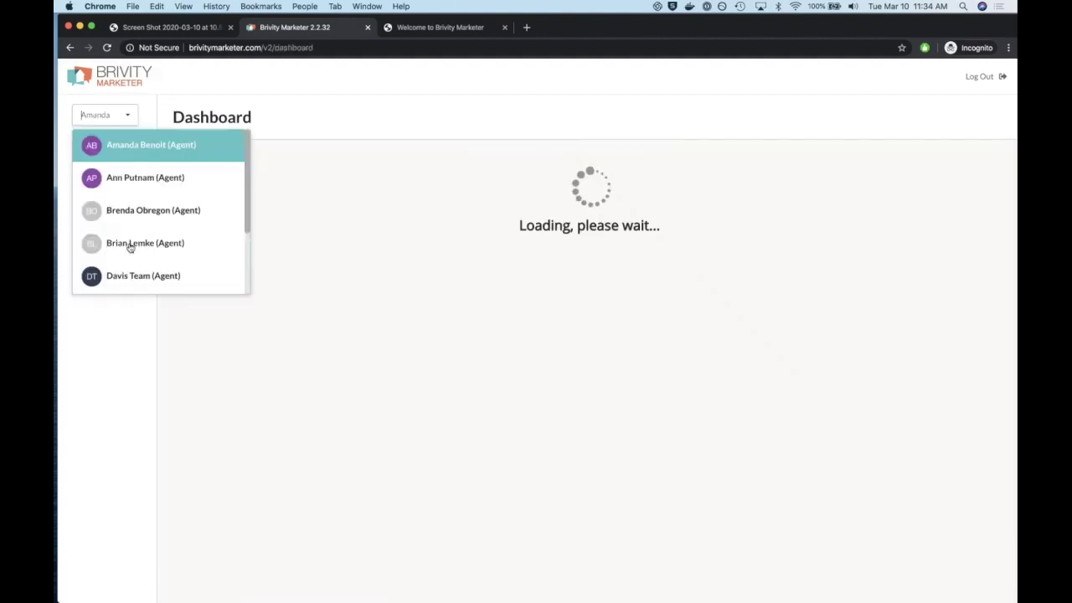
pyautogui.scroll(-3, 146, 226)
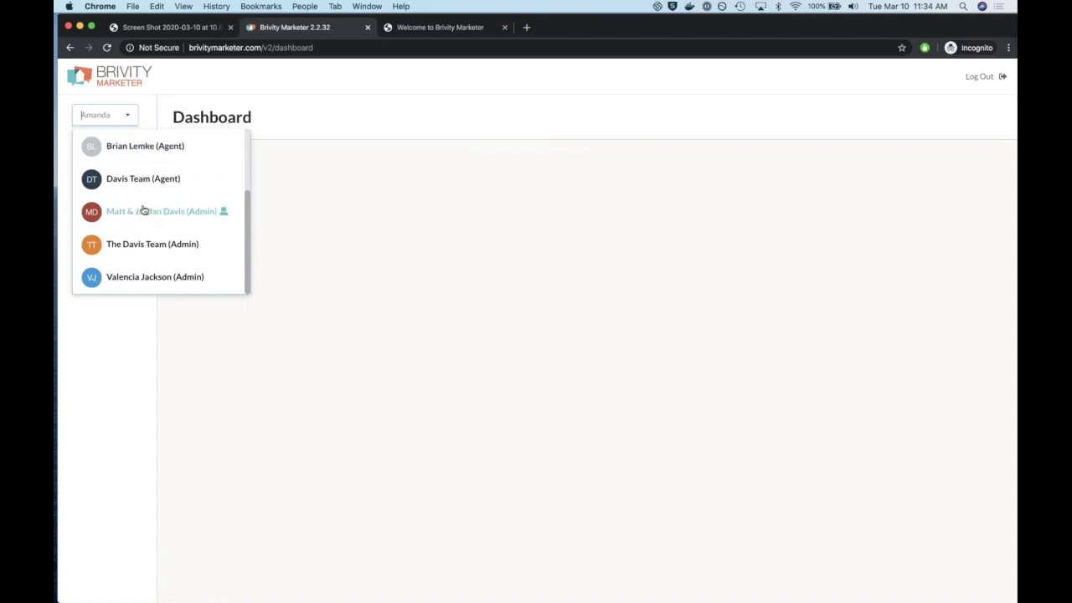
pyautogui.click(143, 210)
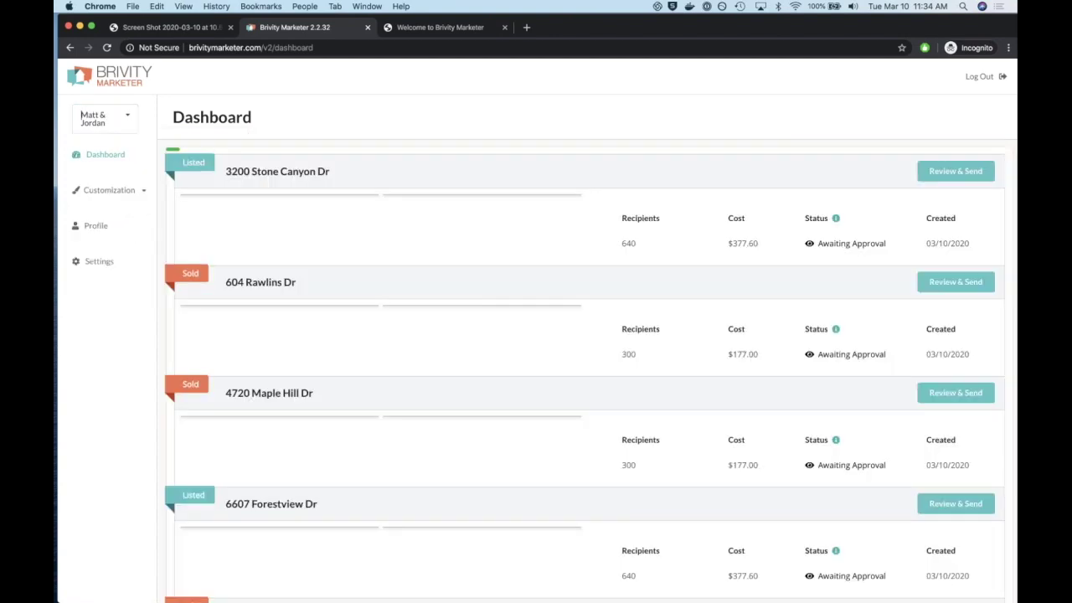
pyautogui.click(98, 261)
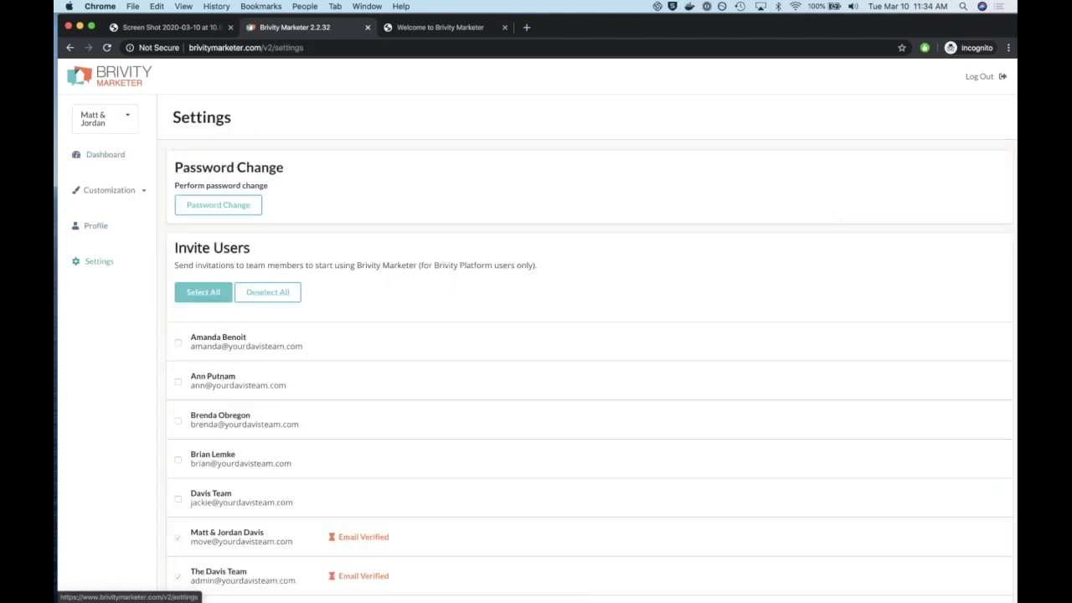
# Check the dashboard and profile, then return to Settings and review the team members and their invitation status under Invite Users.
pyautogui.click(104, 154)
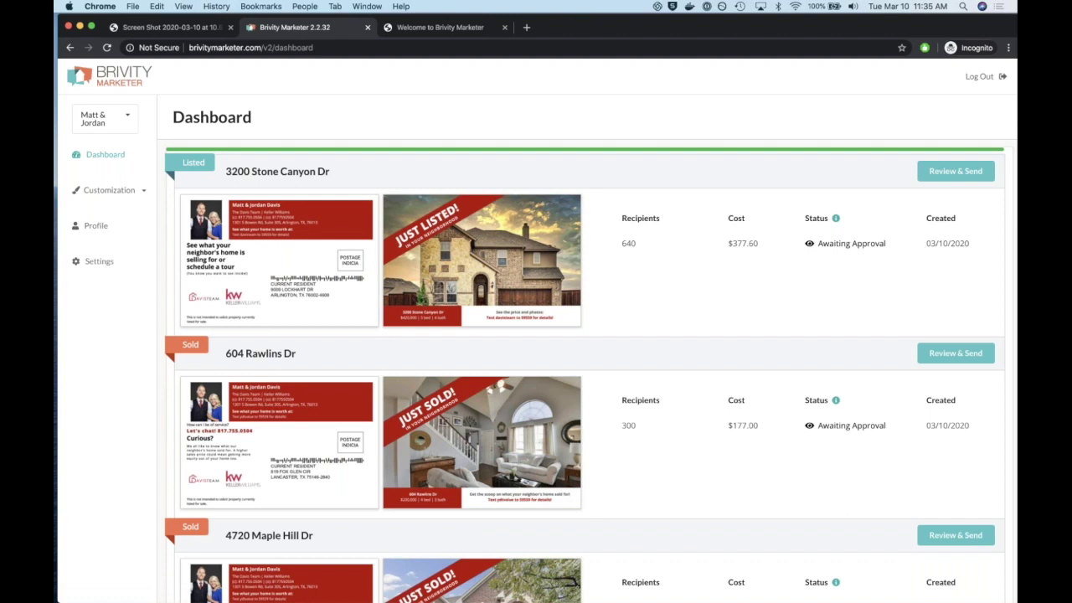
pyautogui.click(103, 229)
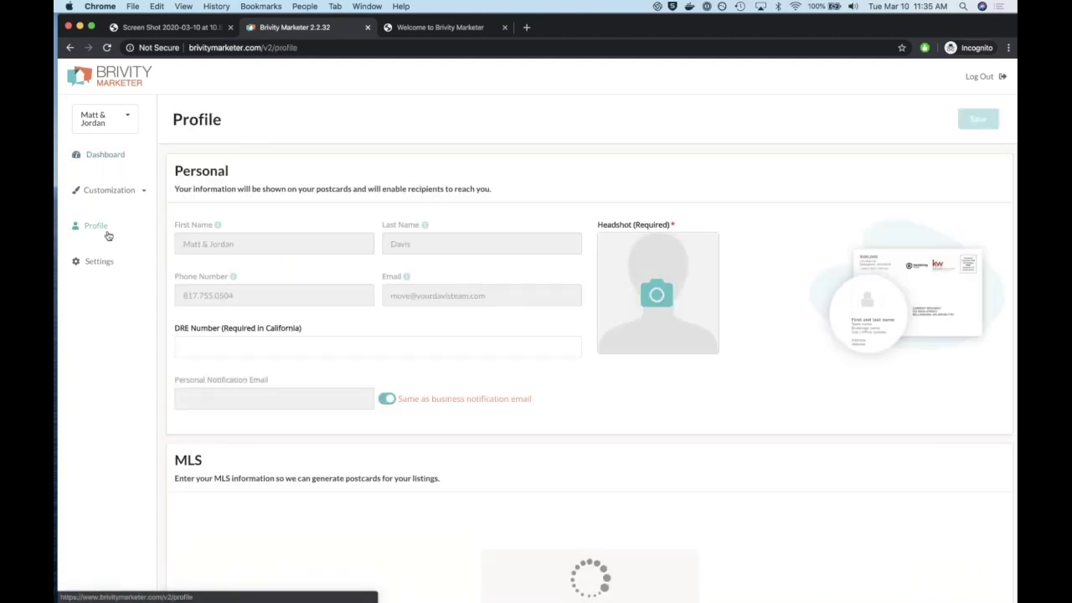
pyautogui.click(96, 260)
pyautogui.scroll(-3, 96, 261)
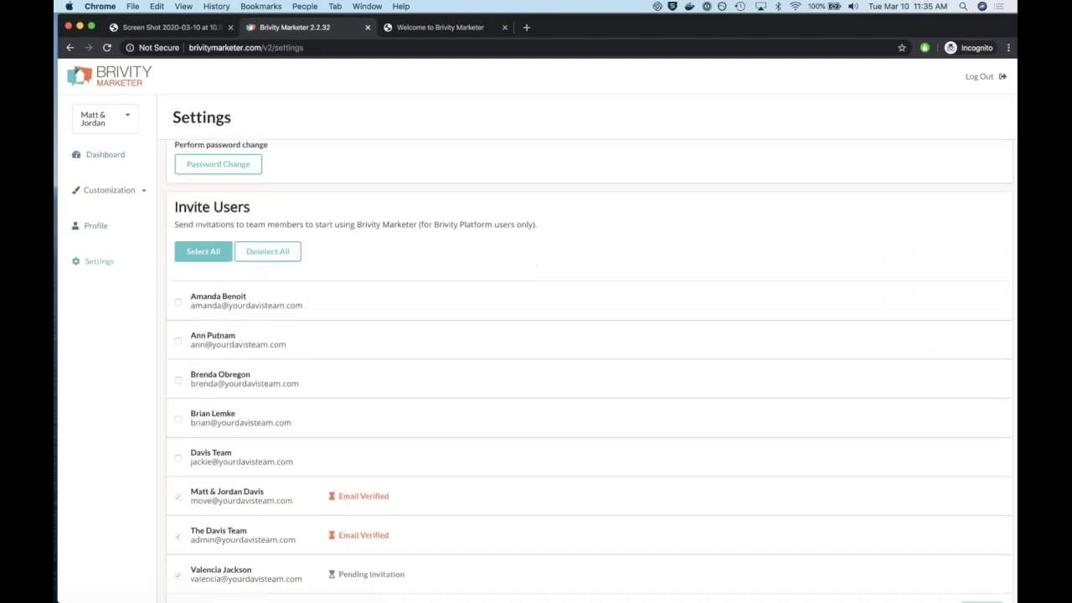
pyautogui.scroll(2, 314, 259)
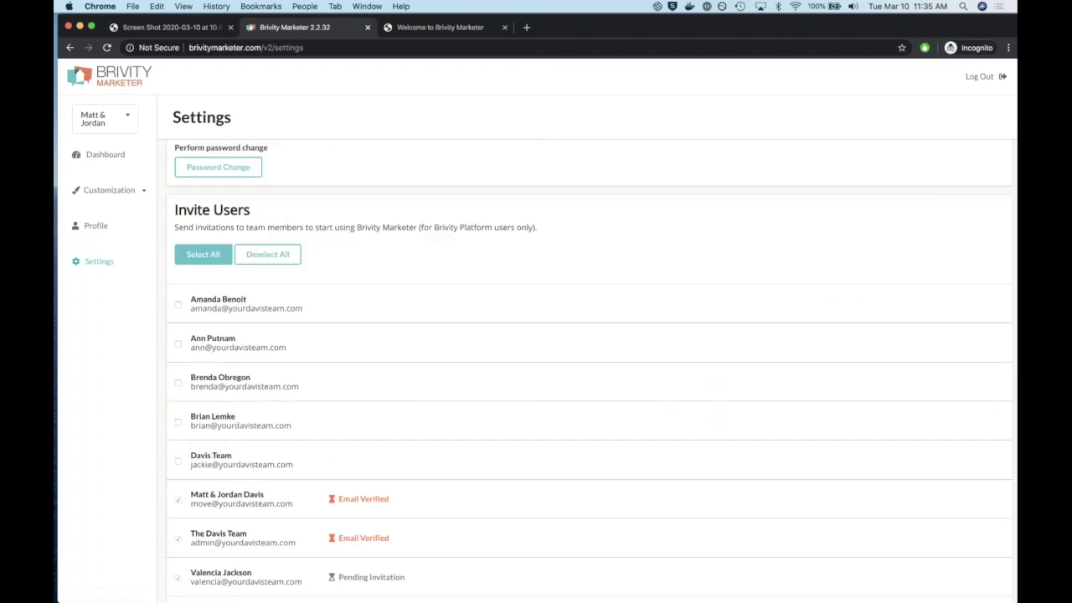
pyautogui.scroll(-3, 536, 351)
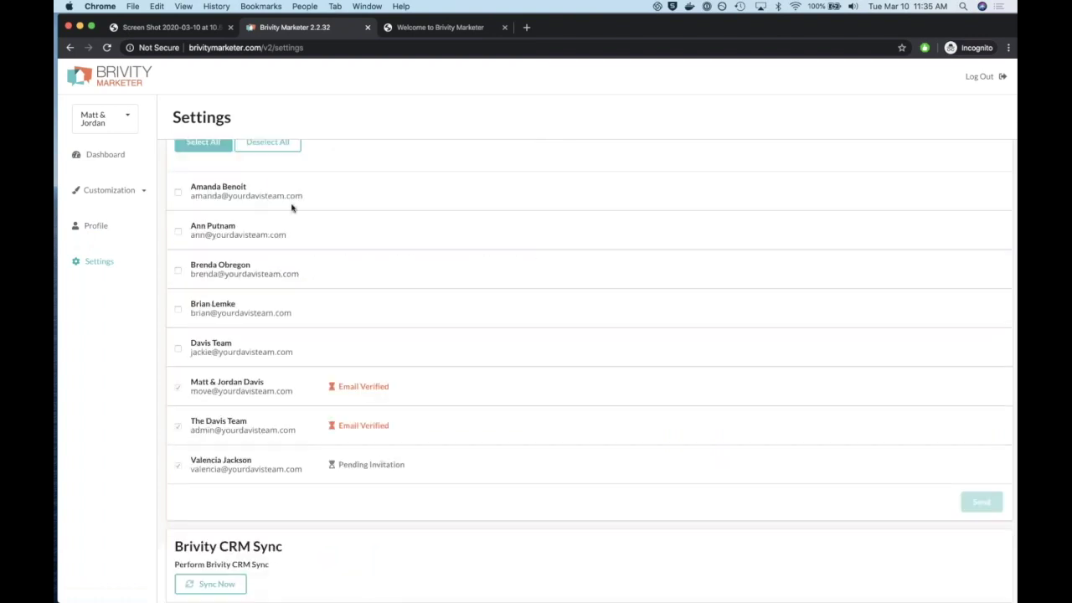
pyautogui.scroll(2, 292, 207)
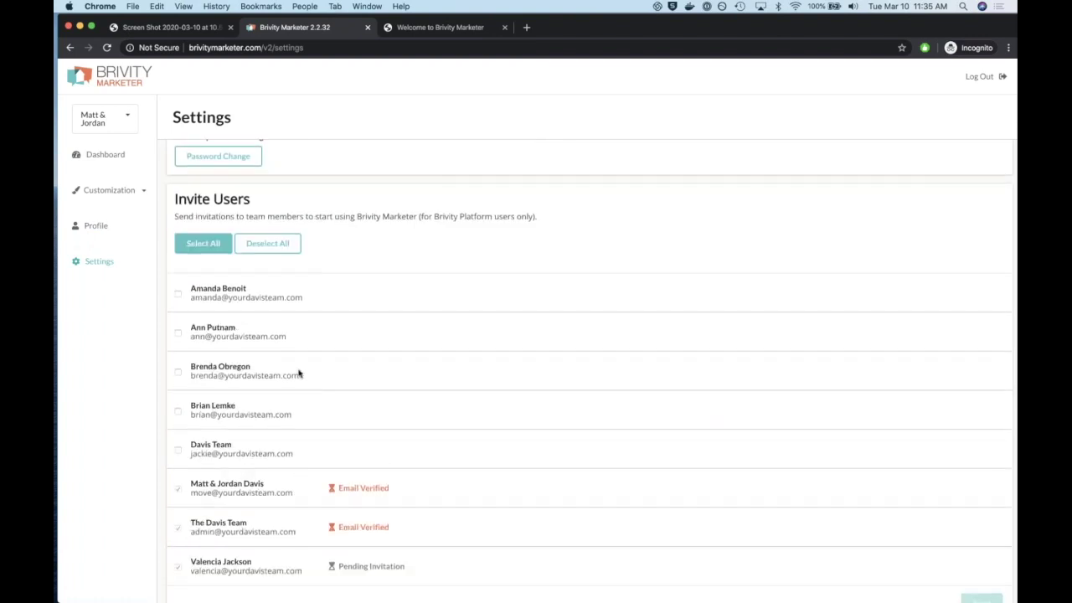
pyautogui.scroll(-2, 299, 373)
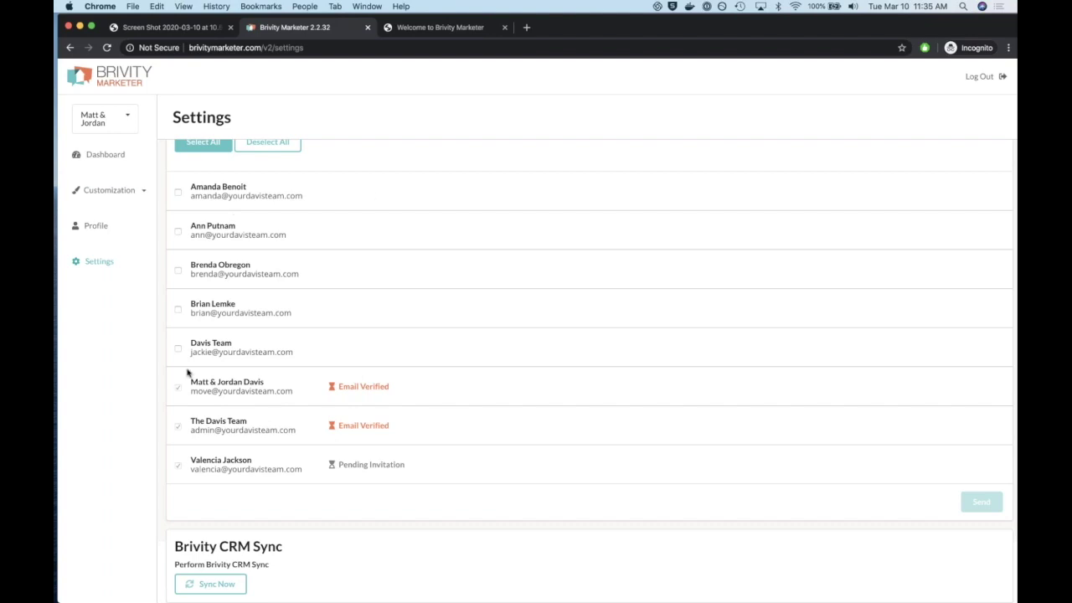
# View the admin account's own profile, return to the dashboard, and show the Team and Personal customization options.
pyautogui.click(110, 229)
pyautogui.scroll(3, 462, 260)
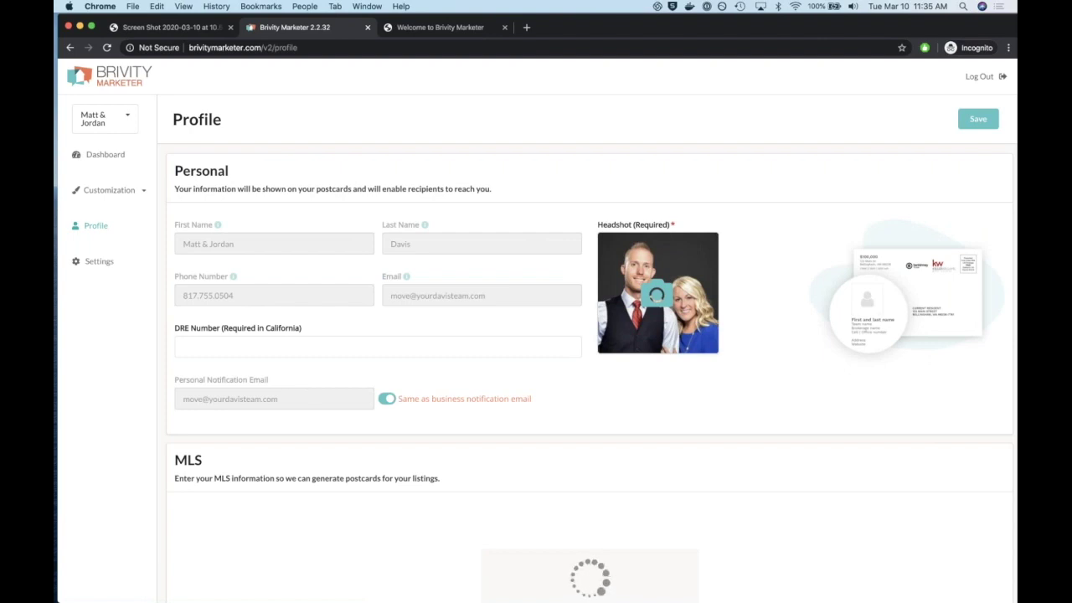
pyautogui.click(104, 154)
pyautogui.click(100, 190)
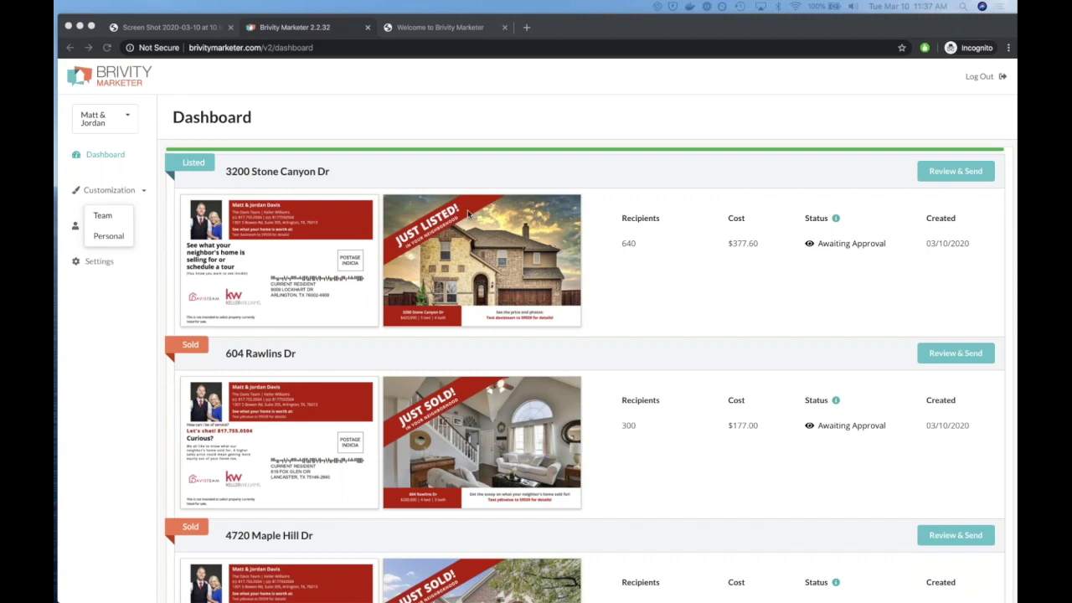
# Look through the listed and sold postcard campaigns on the dashboard, checking each one's recipients, cost and approval status.
pyautogui.click(654, 189)
pyautogui.scroll(-10, 713, 385)
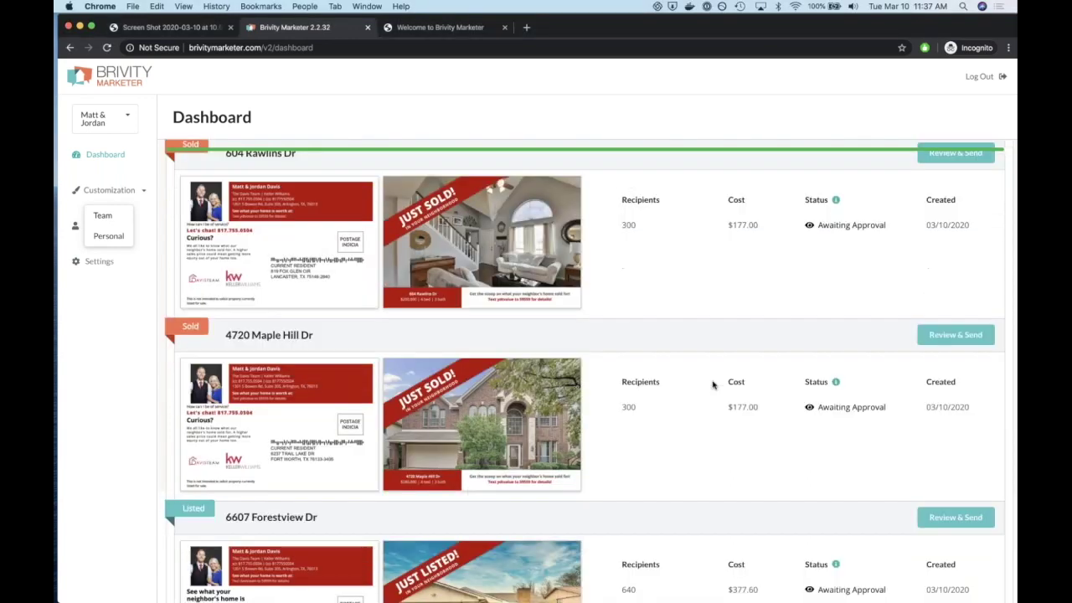
pyautogui.scroll(-10, 713, 385)
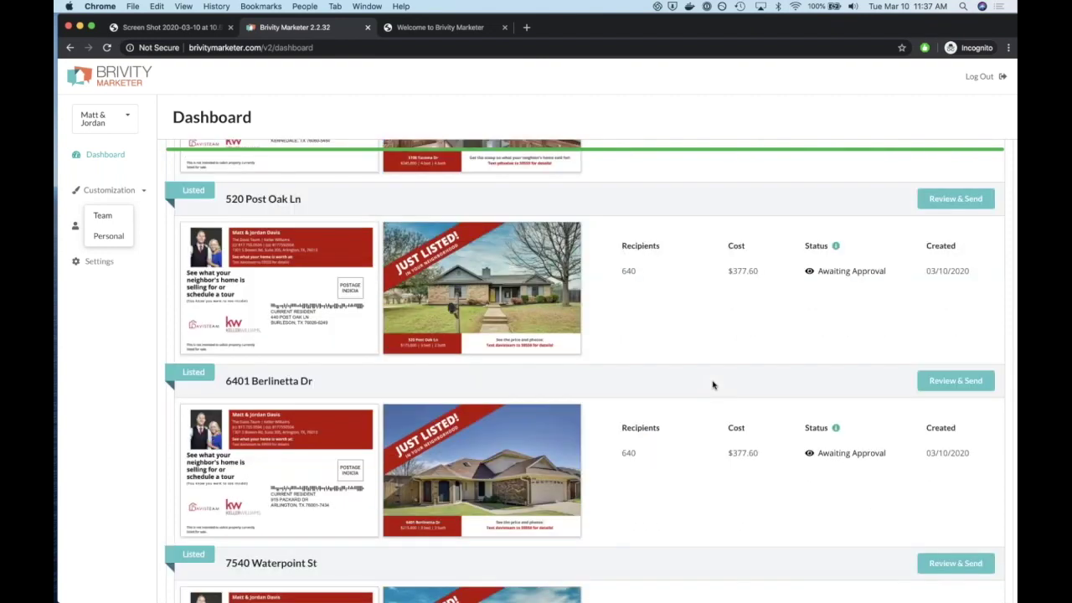
pyautogui.scroll(15, 713, 385)
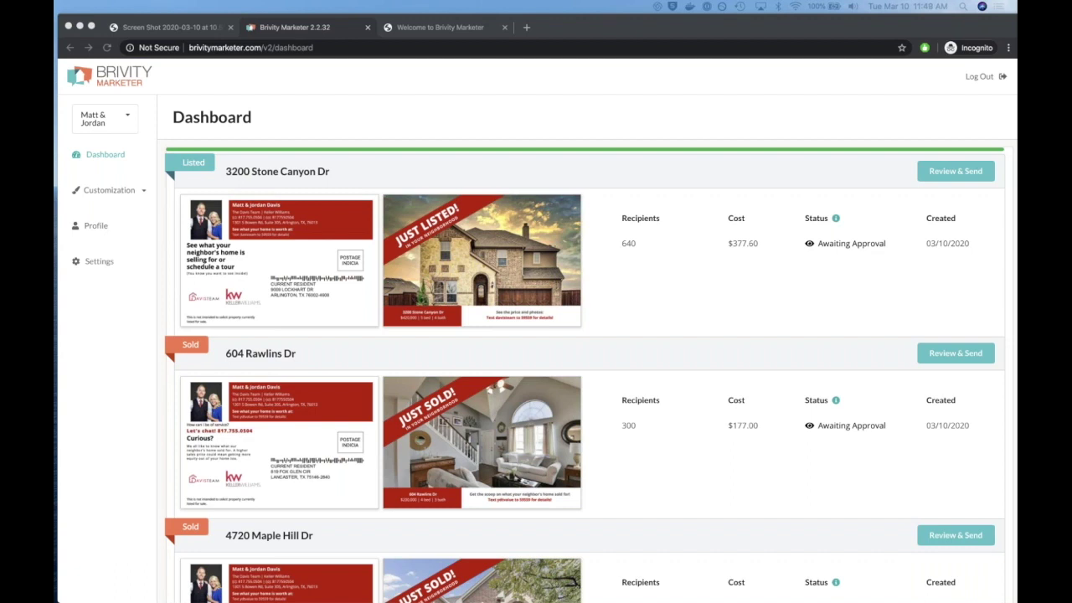
pyautogui.scroll(-5, 598, 499)
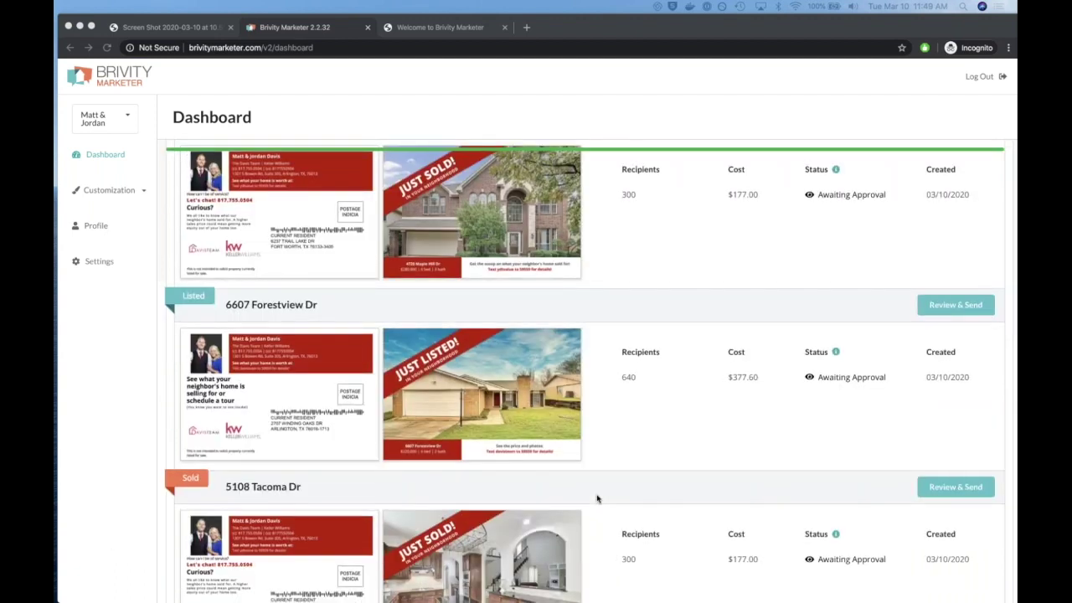
pyautogui.scroll(4, 597, 498)
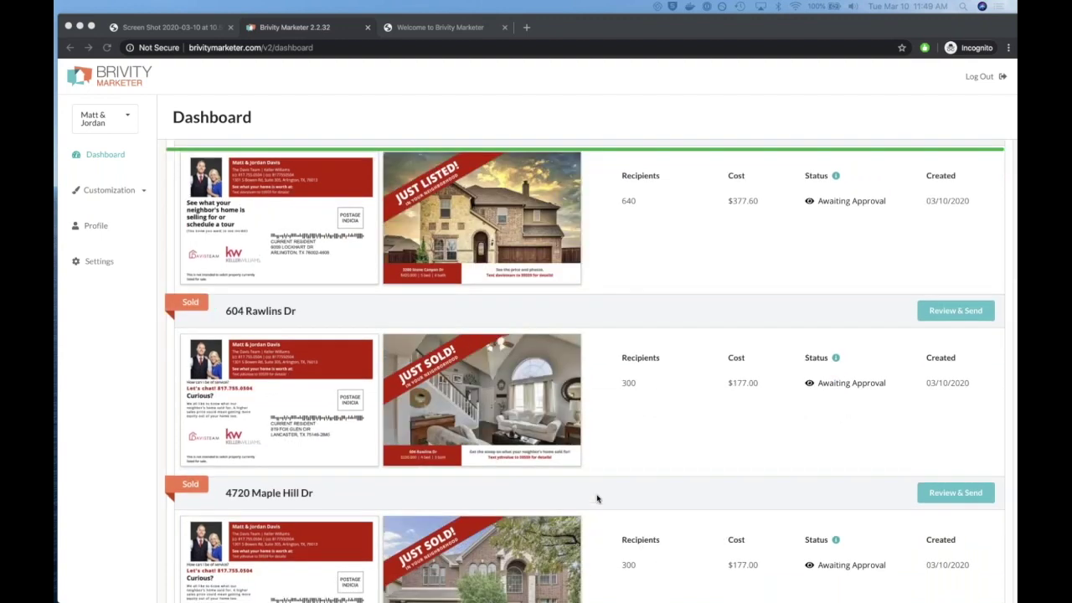
pyautogui.scroll(-2, 598, 499)
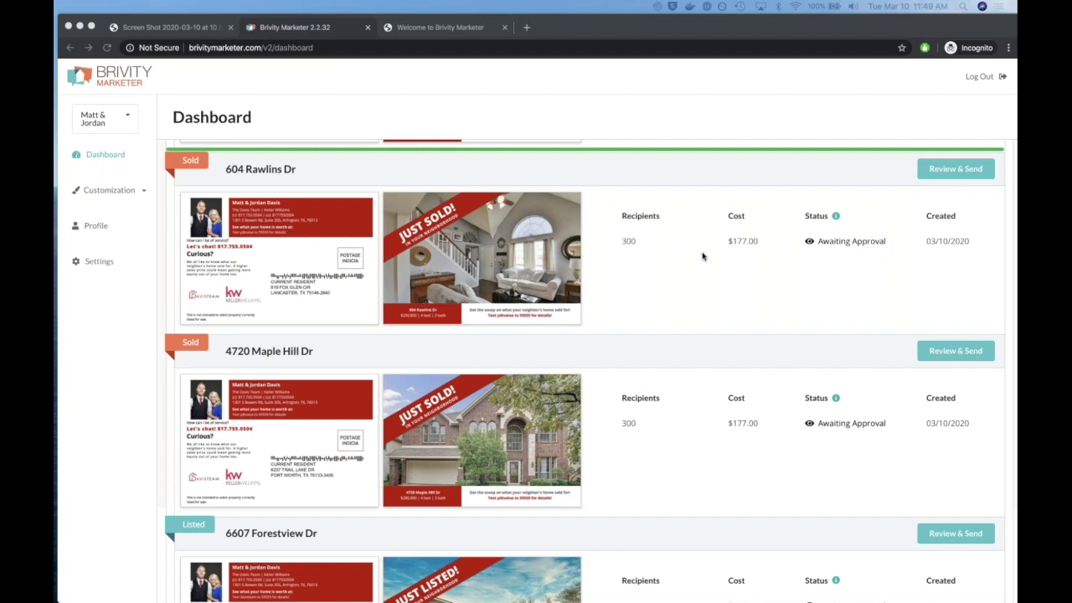
pyautogui.click(665, 311)
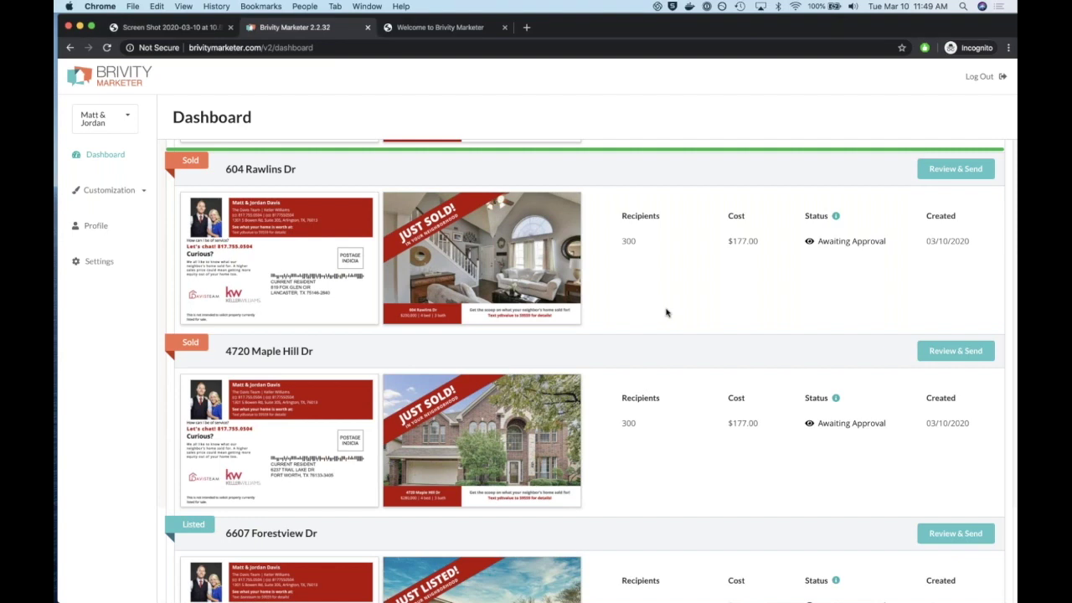
pyautogui.scroll(-3, 667, 312)
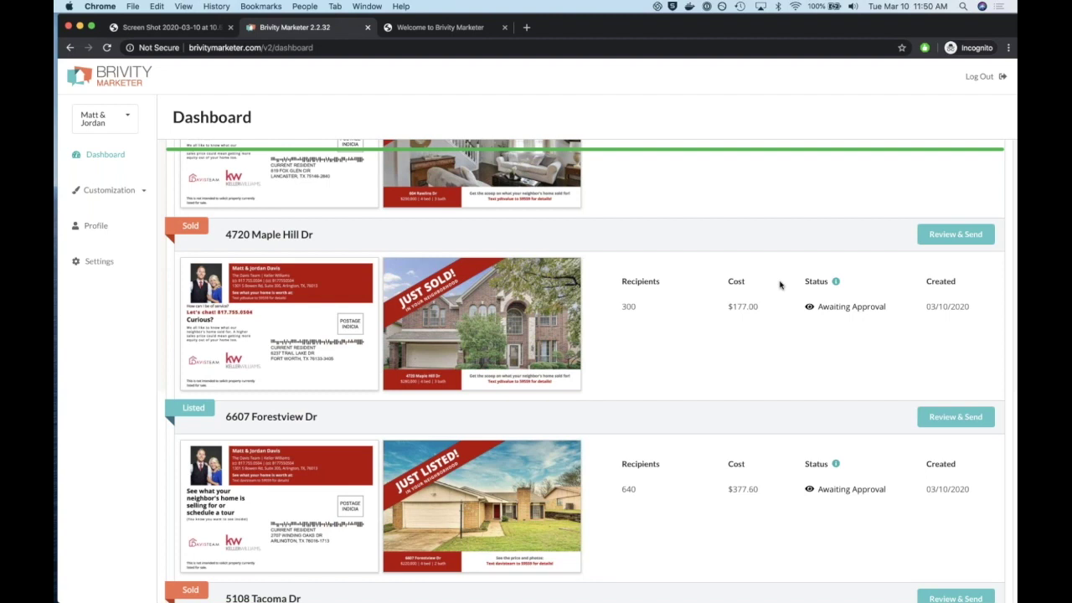
pyautogui.scroll(-3, 693, 307)
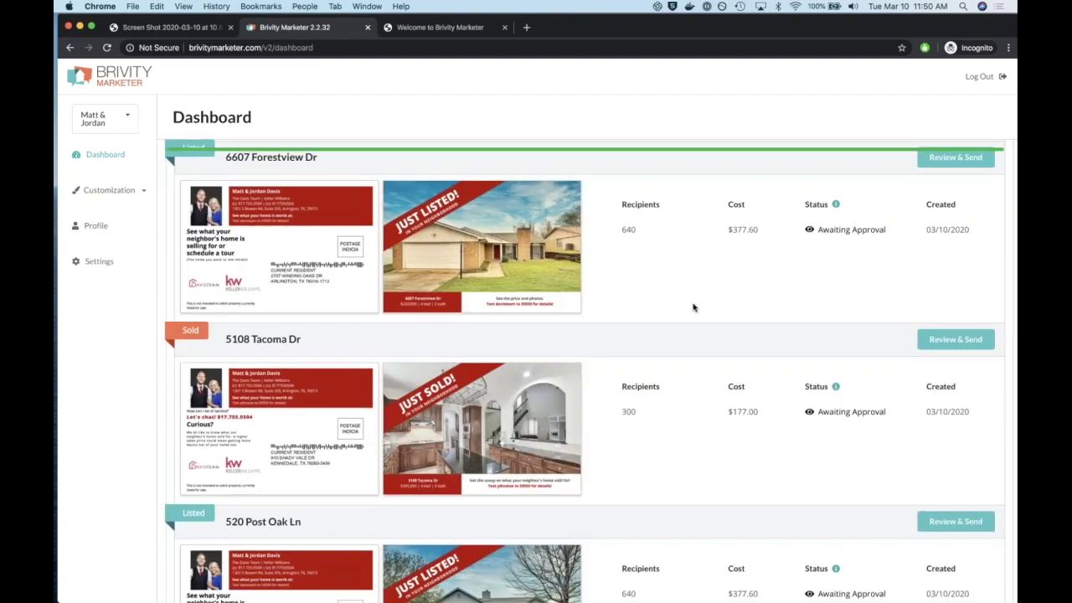
pyautogui.scroll(-1, 693, 308)
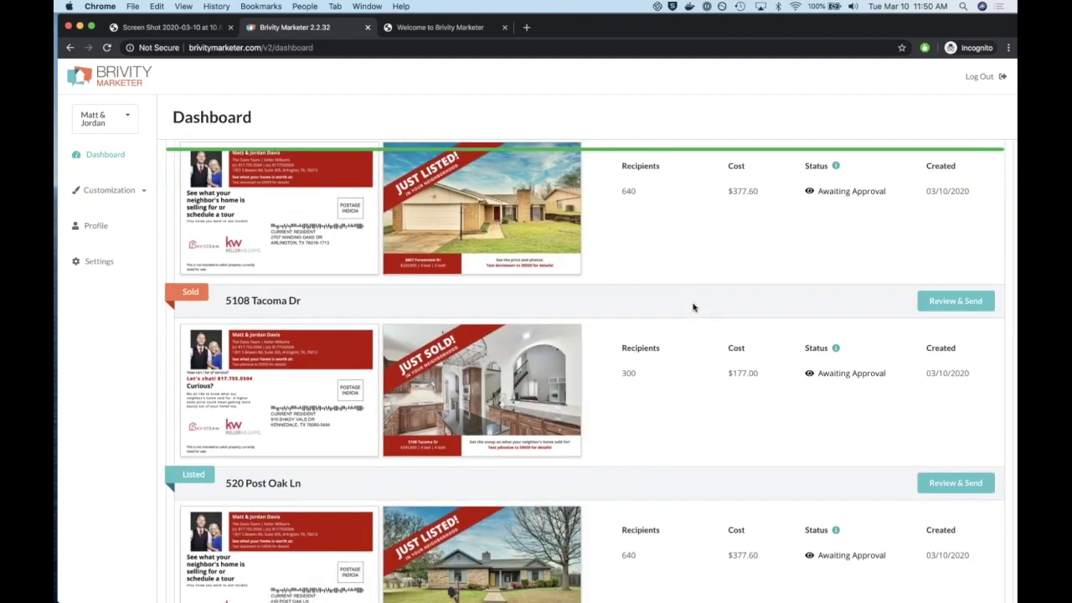
pyautogui.scroll(1, 694, 308)
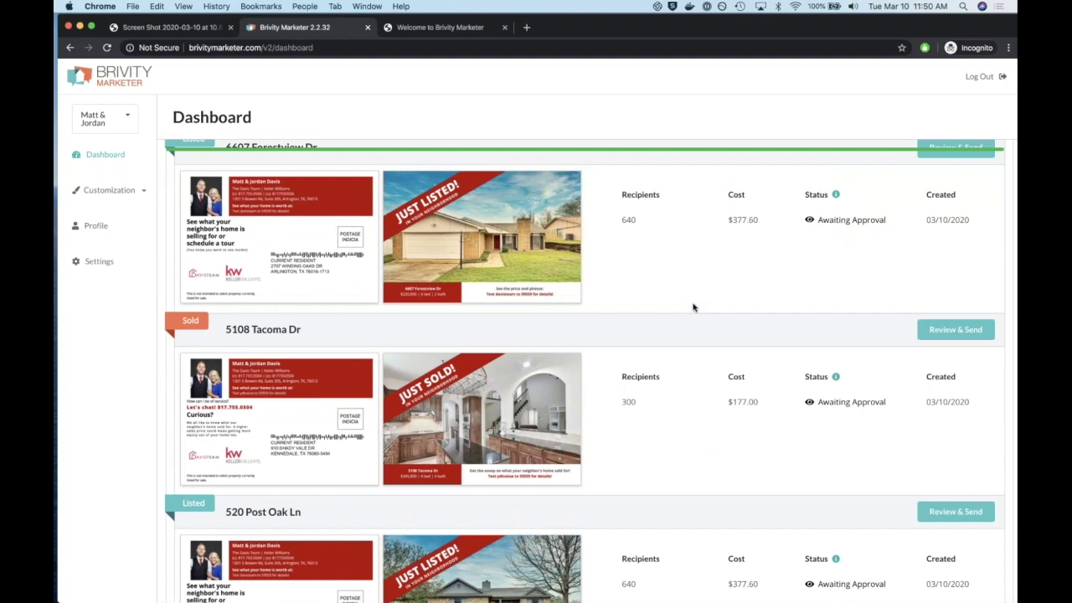
pyautogui.scroll(-3, 694, 307)
pyautogui.scroll(-4, 694, 307)
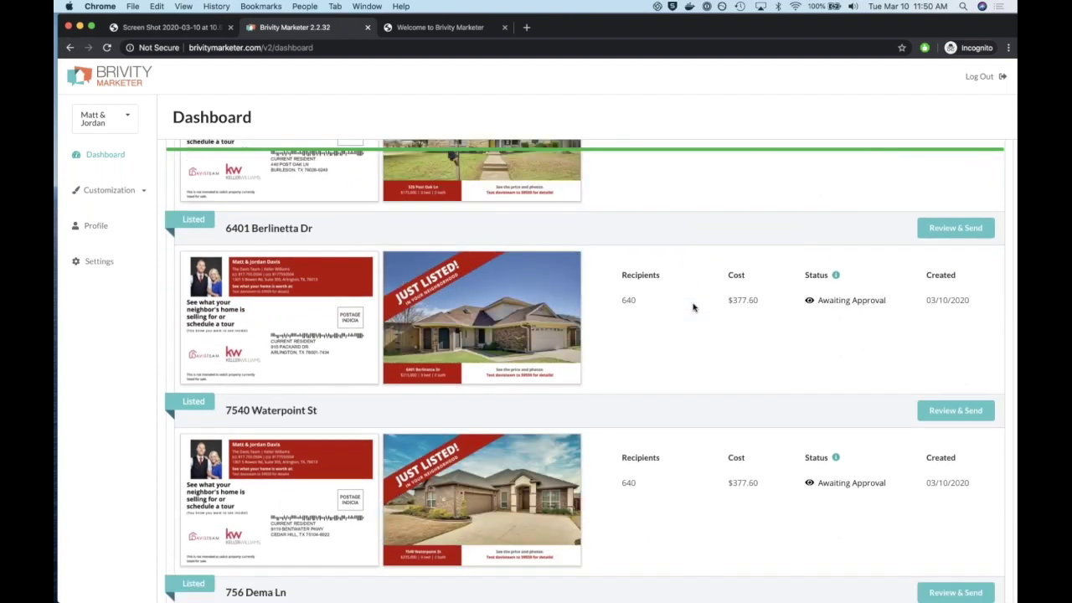
pyautogui.scroll(-4, 694, 307)
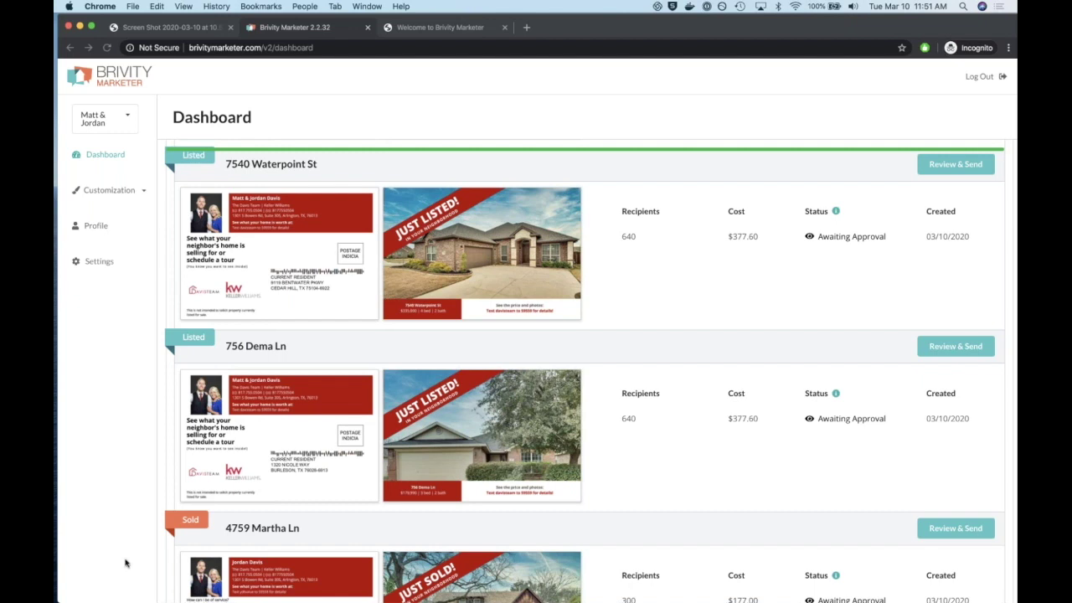
# Add a second blank MLS entry to the admin's profile, check the available MLS choices without selecting one, and return to the dashboard.
pyautogui.click(96, 228)
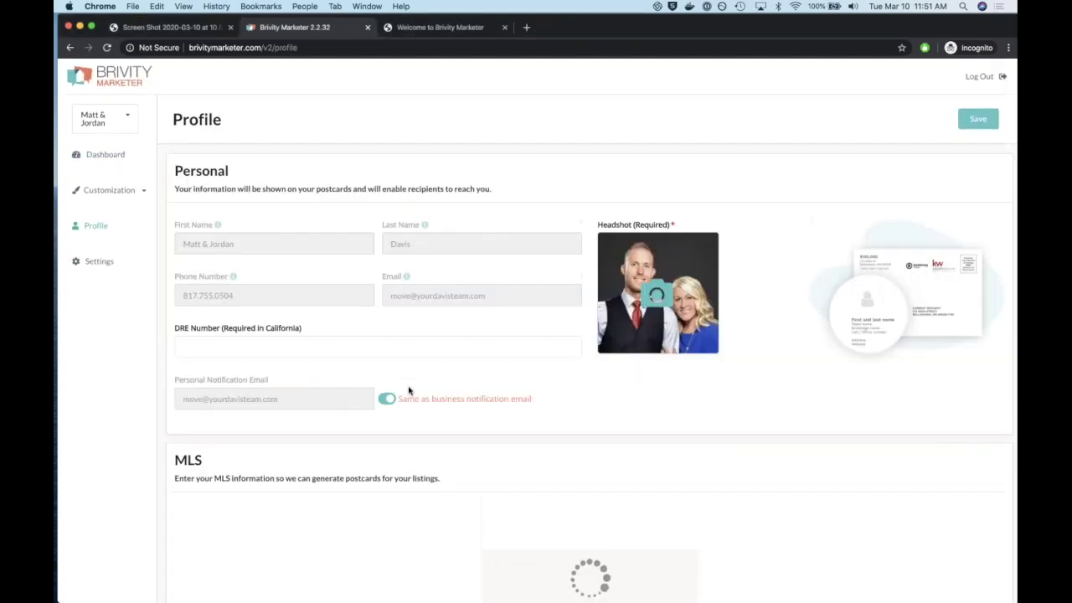
pyautogui.scroll(-4, 411, 394)
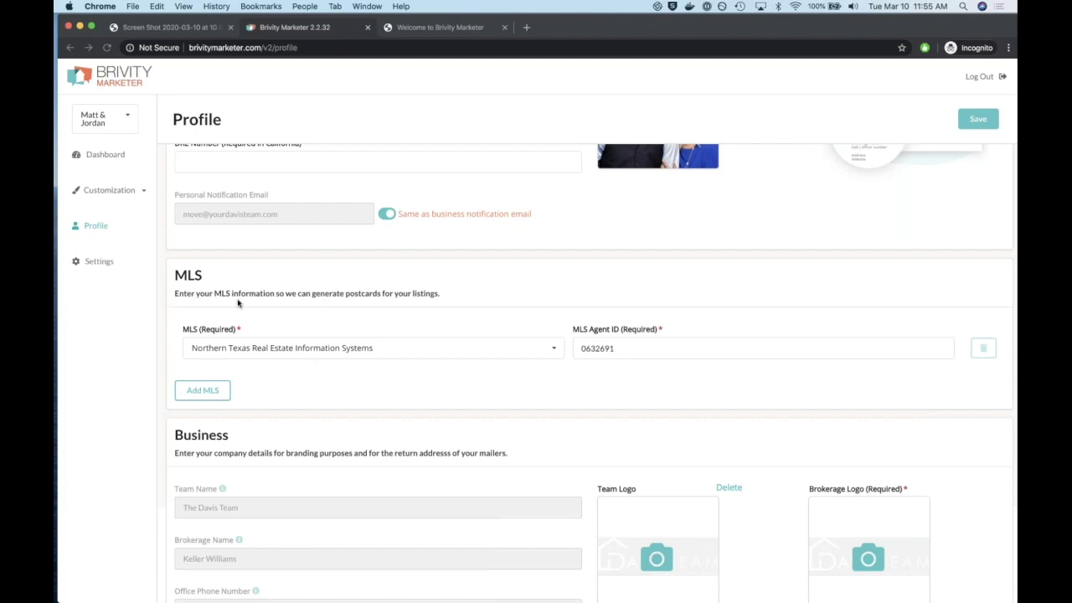
pyautogui.click(216, 389)
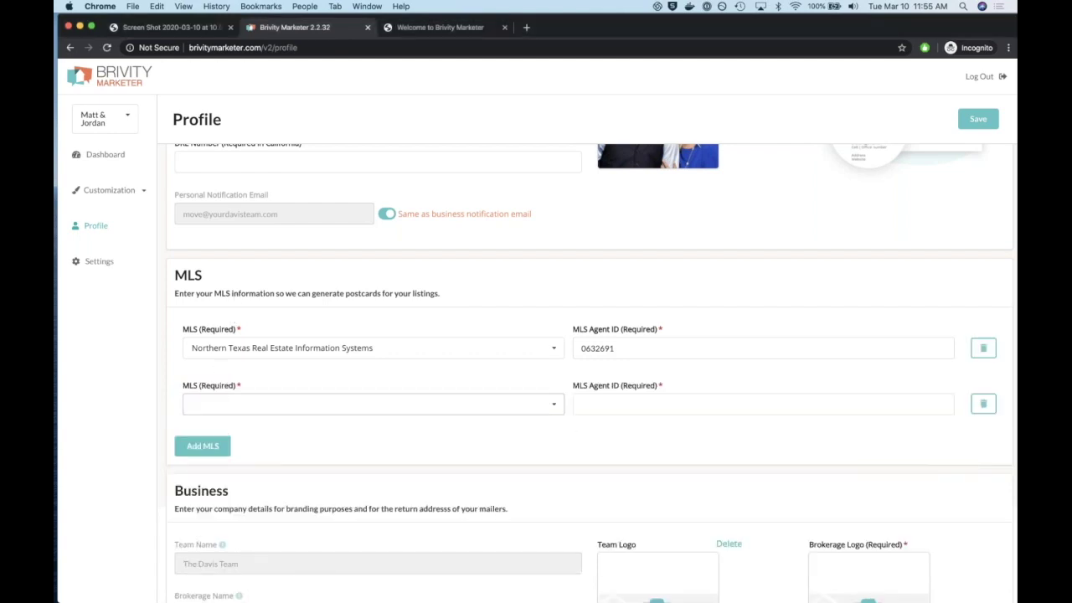
pyautogui.click(222, 404)
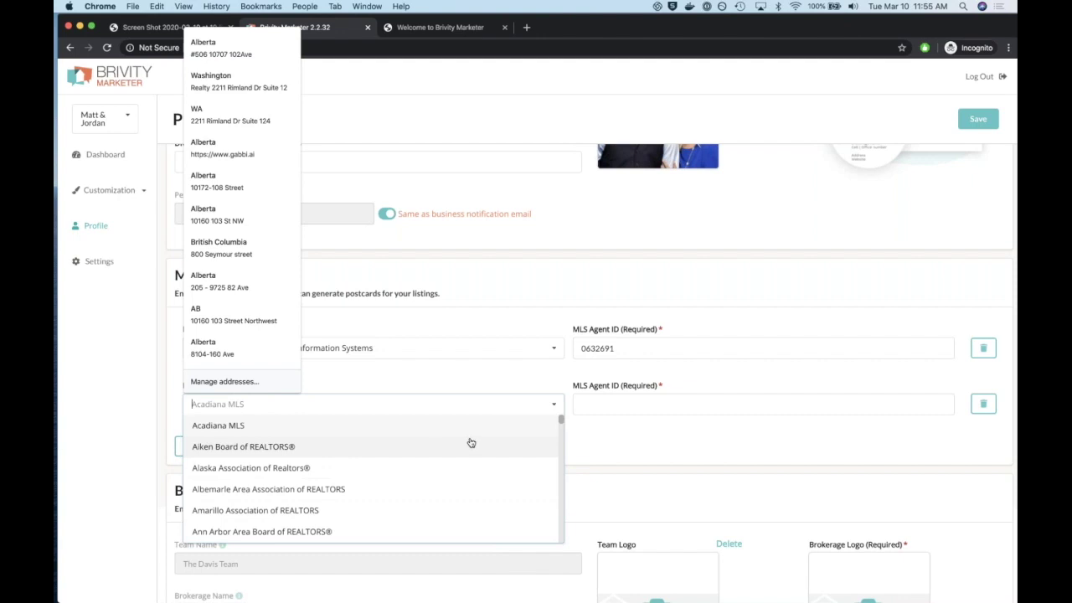
pyautogui.click(676, 454)
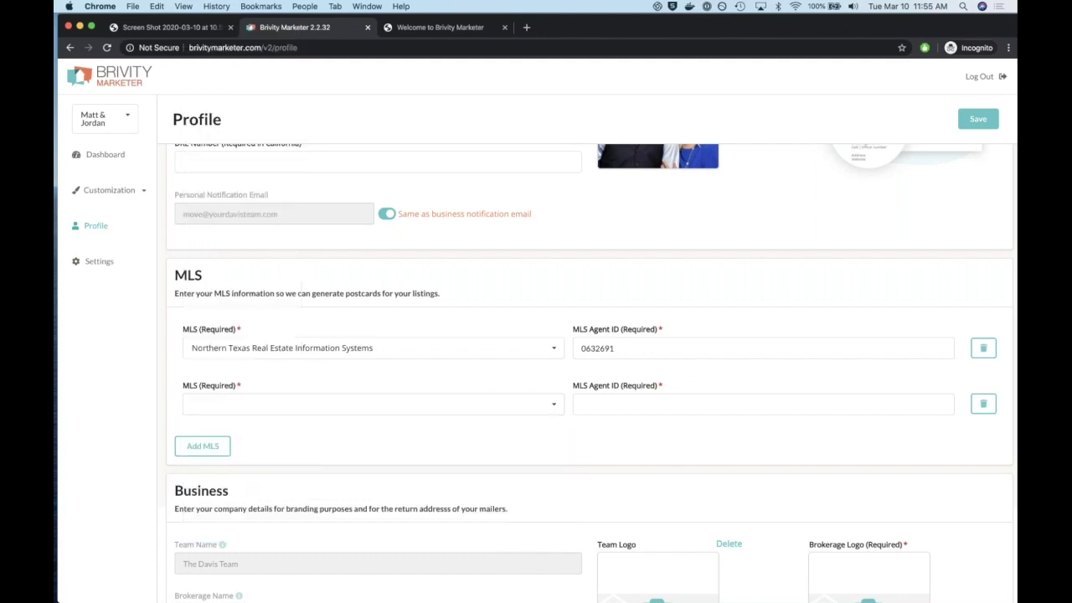
pyautogui.scroll(3, 139, 156)
pyautogui.click(126, 157)
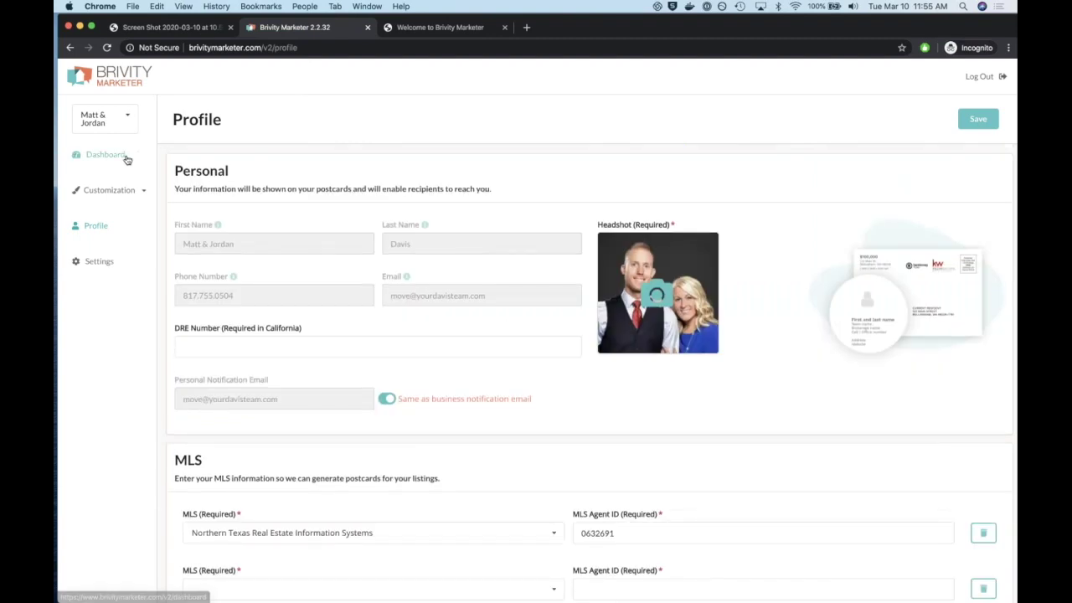